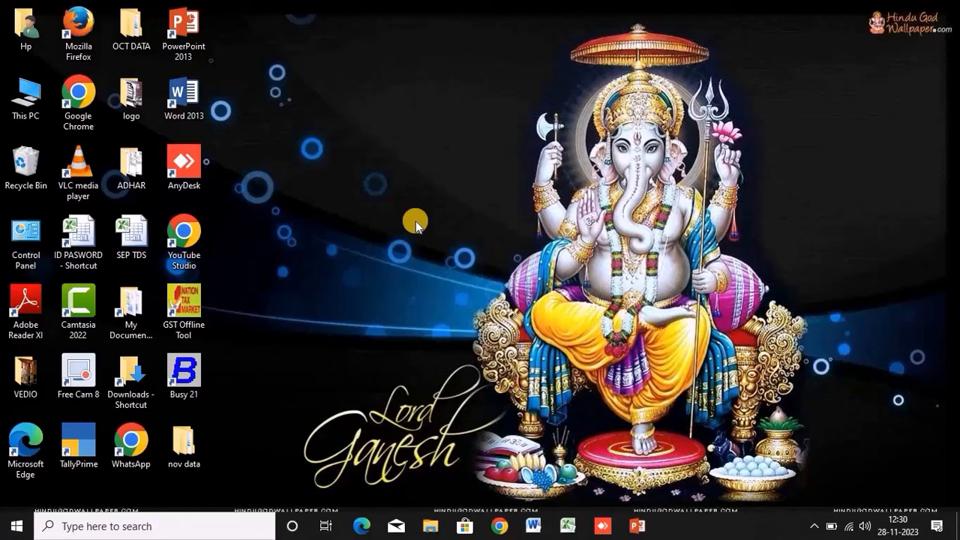
# Open Chrome with the GST portal account and postpone the Aadhaar authentication reminder.
pyautogui.click(497, 526)
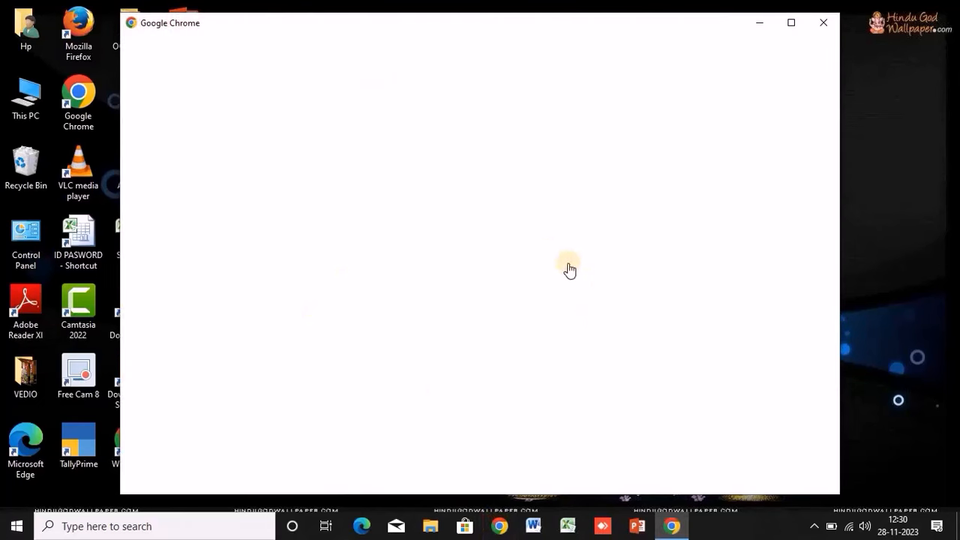
pyautogui.click(470, 313)
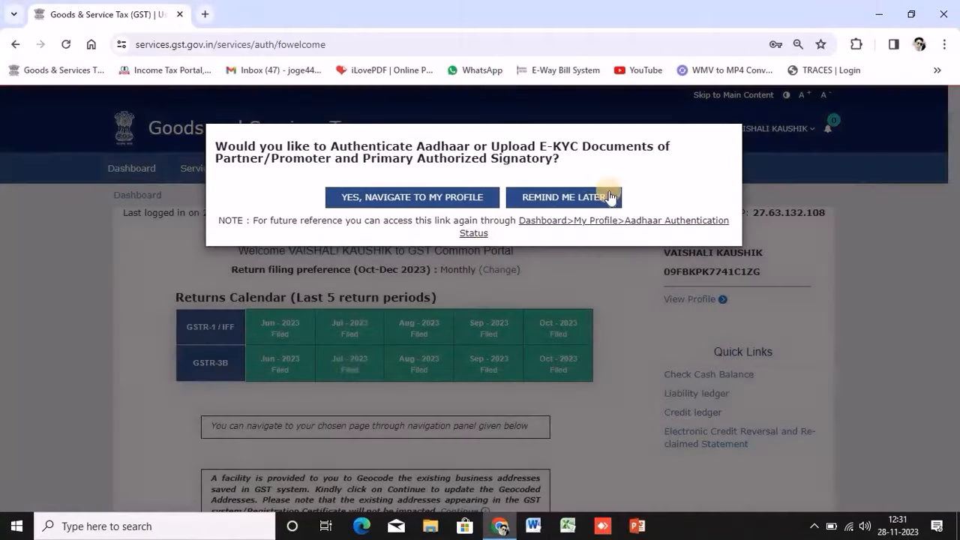
pyautogui.click(583, 198)
# Go to the Annual Return page and search the returns for financial year 2022-23.
pyautogui.scroll(-3, 454, 257)
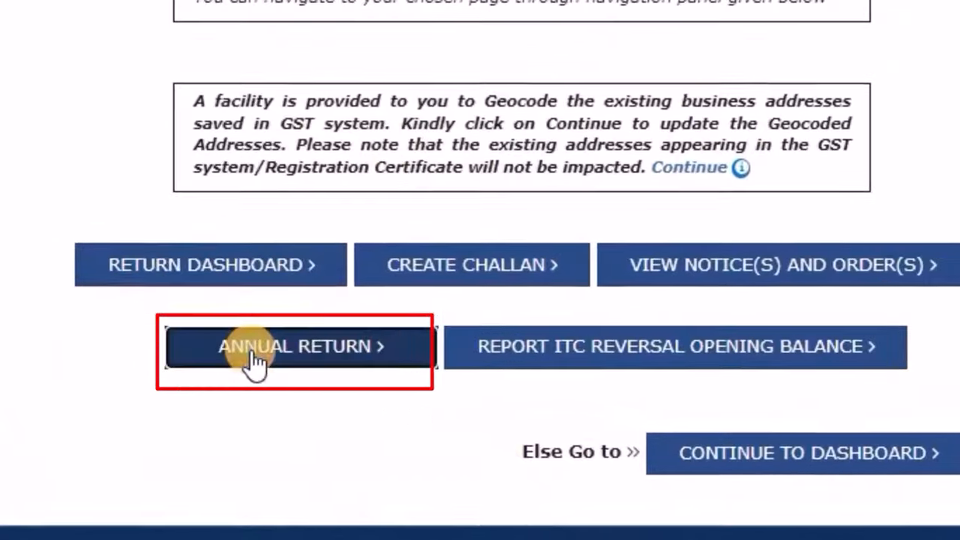
pyautogui.click(255, 362)
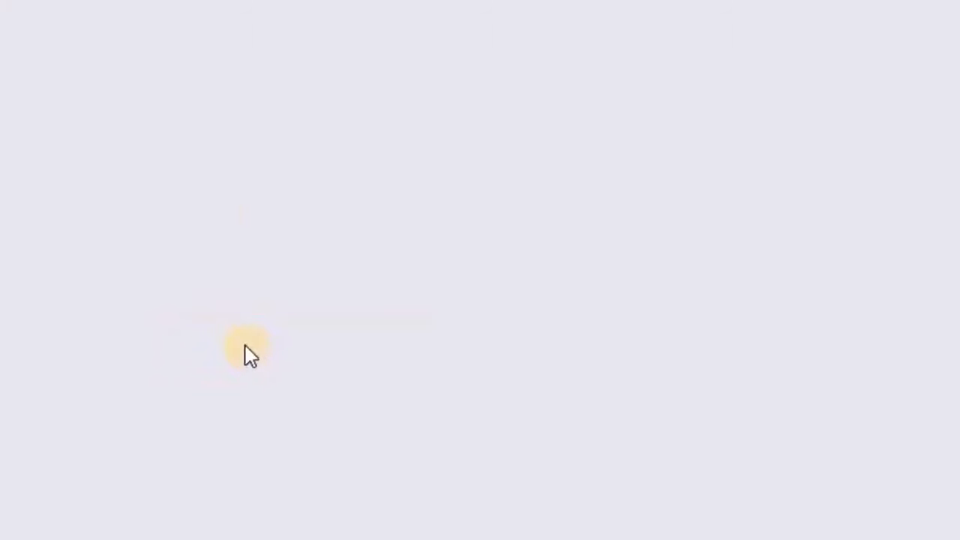
pyautogui.scroll(-2, 256, 290)
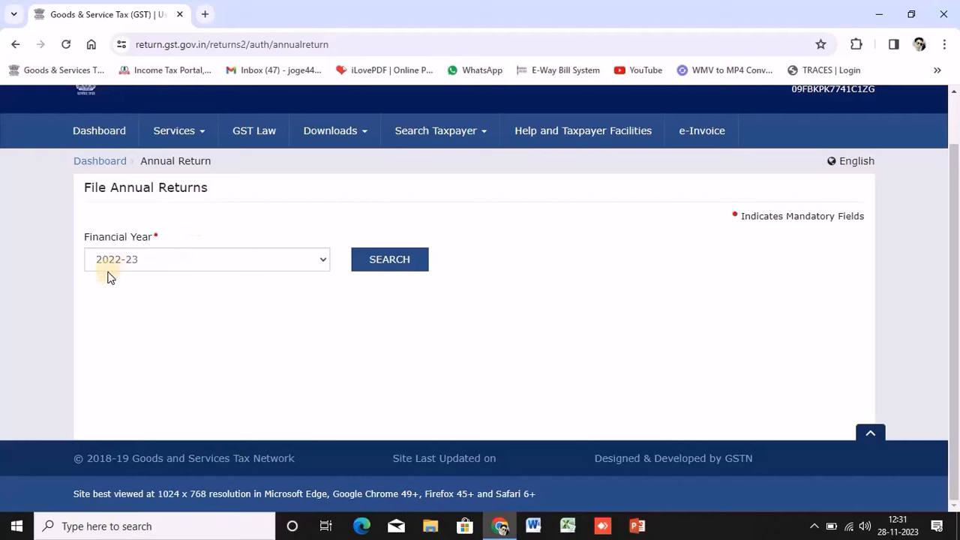
pyautogui.click(370, 269)
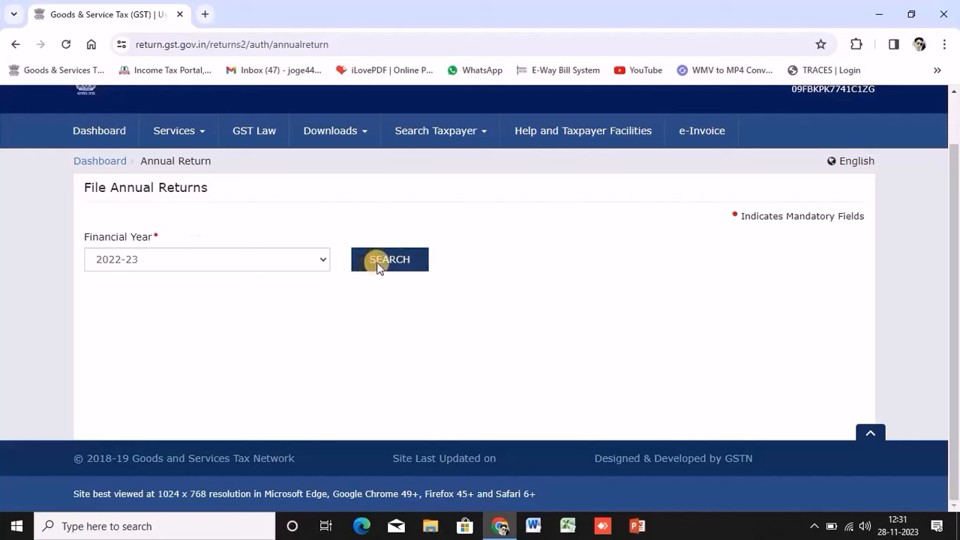
# Start preparing GSTR-9 online and proceed past the questionnaire with the Nil return question answered No.
pyautogui.scroll(-5, 379, 280)
pyautogui.scroll(-3, 379, 276)
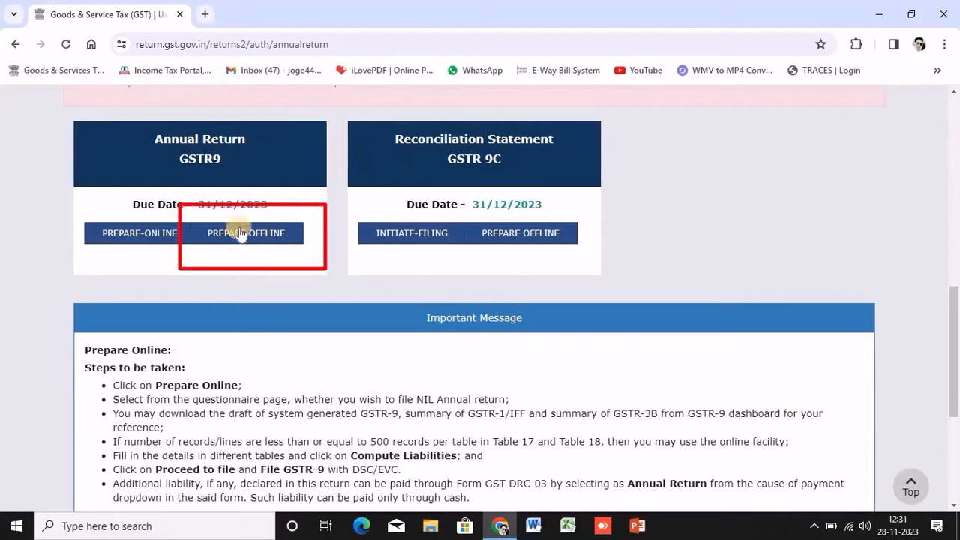
pyautogui.click(272, 155)
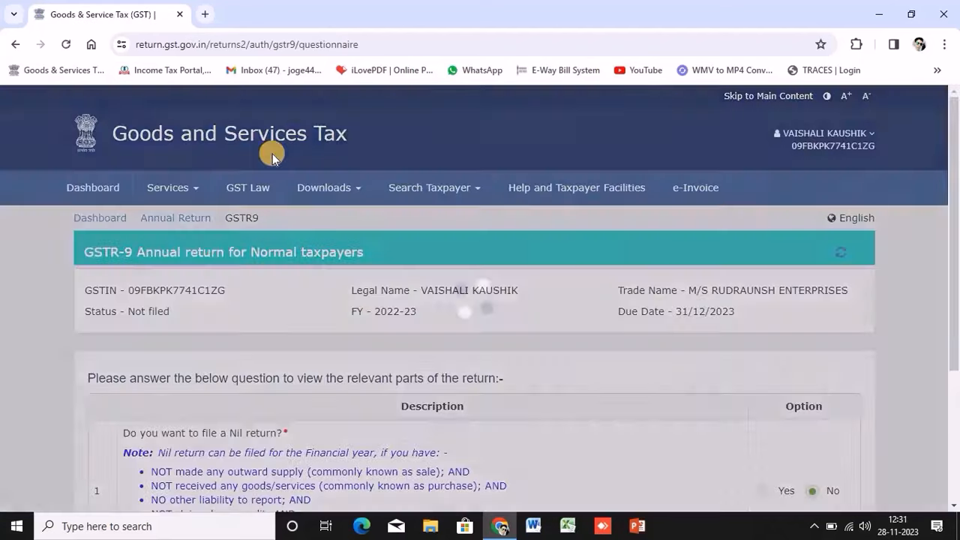
pyautogui.scroll(-3, 590, 326)
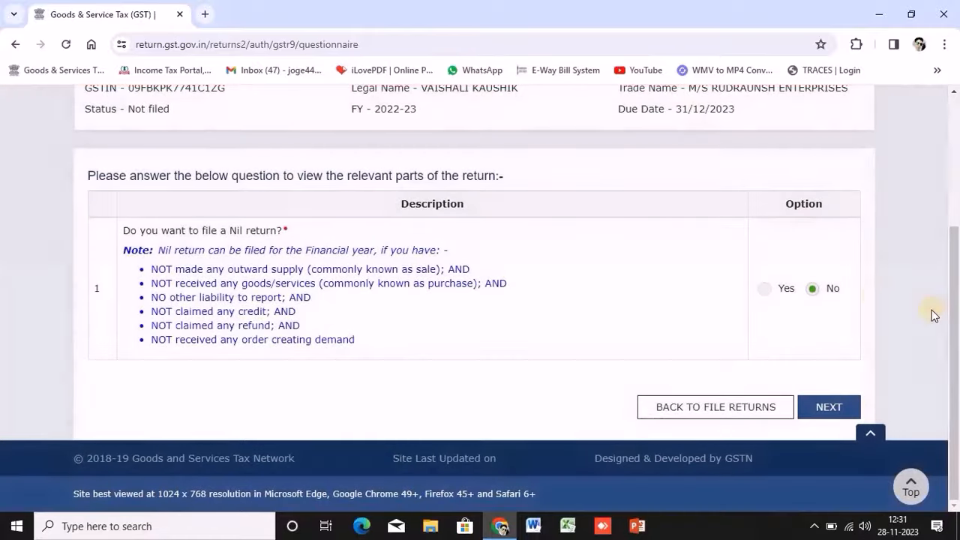
pyautogui.click(836, 409)
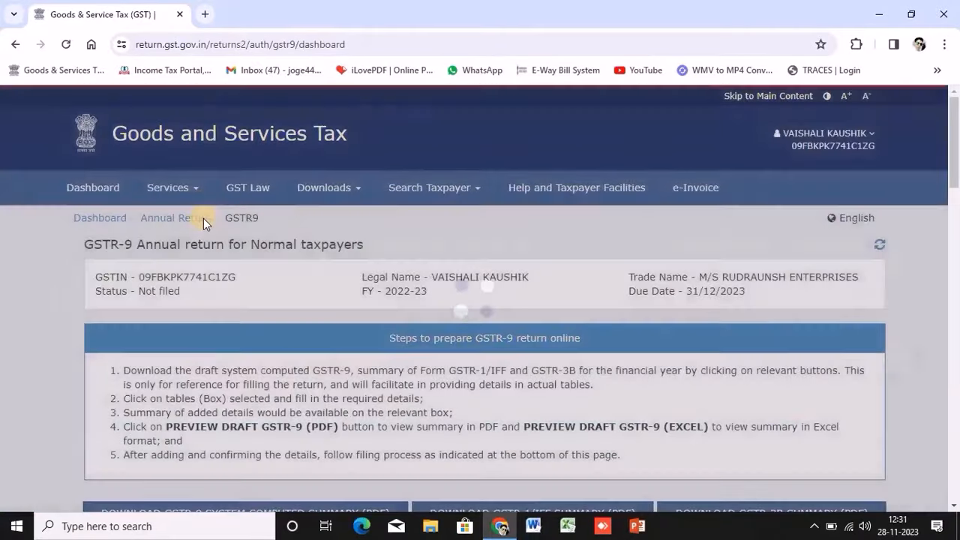
# Download the GSTR-1/IFF summary and the GSTR-3B summary as PDFs from the GSTR-9 dashboard.
pyautogui.scroll(-4, 339, 262)
pyautogui.click(336, 269)
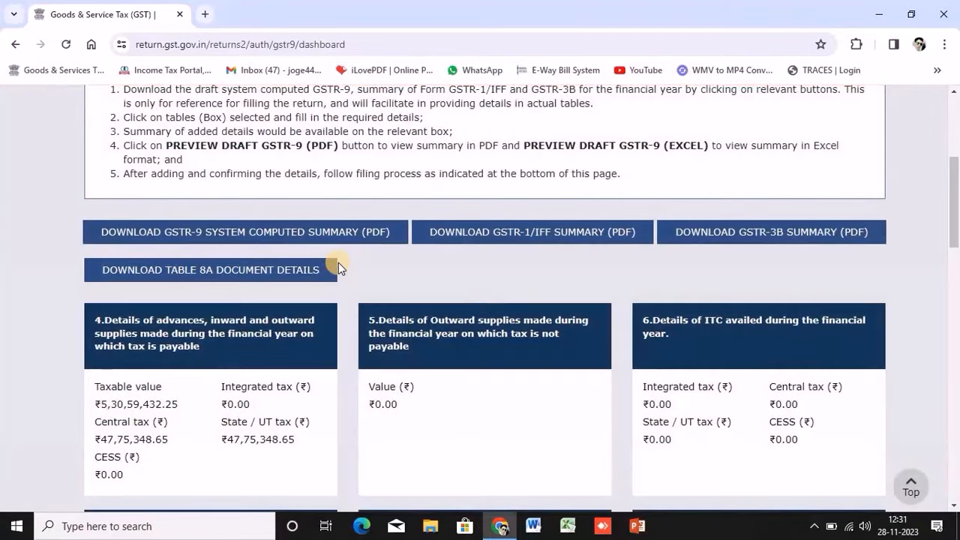
pyautogui.click(492, 237)
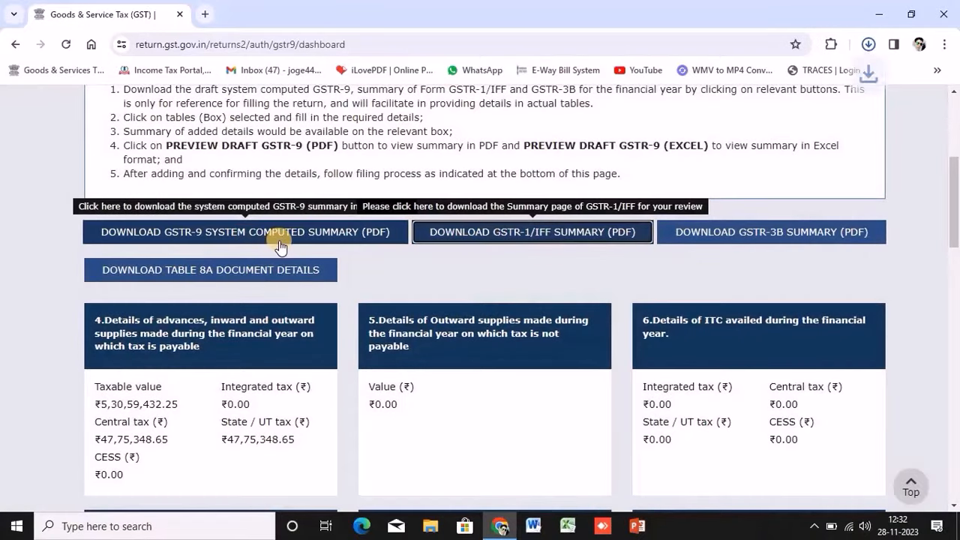
pyautogui.click(210, 239)
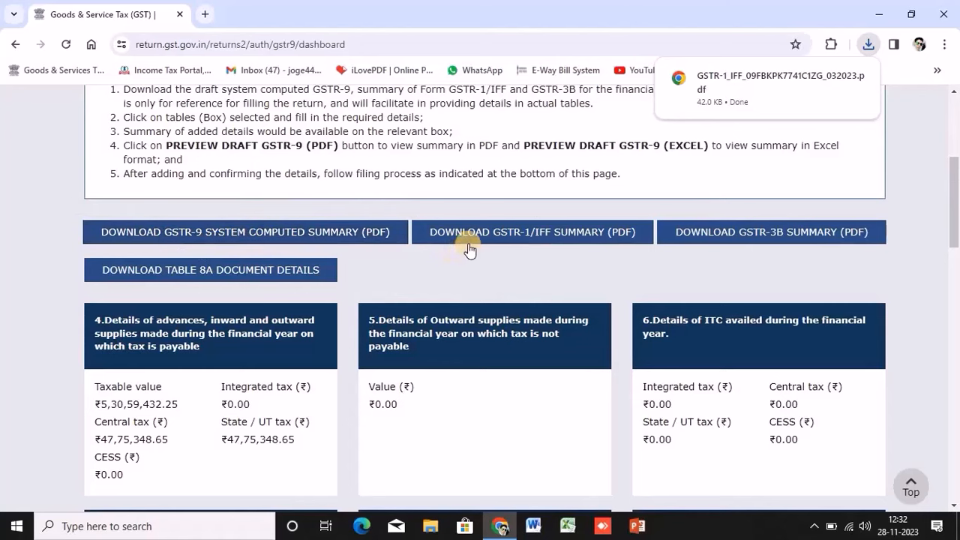
pyautogui.click(792, 234)
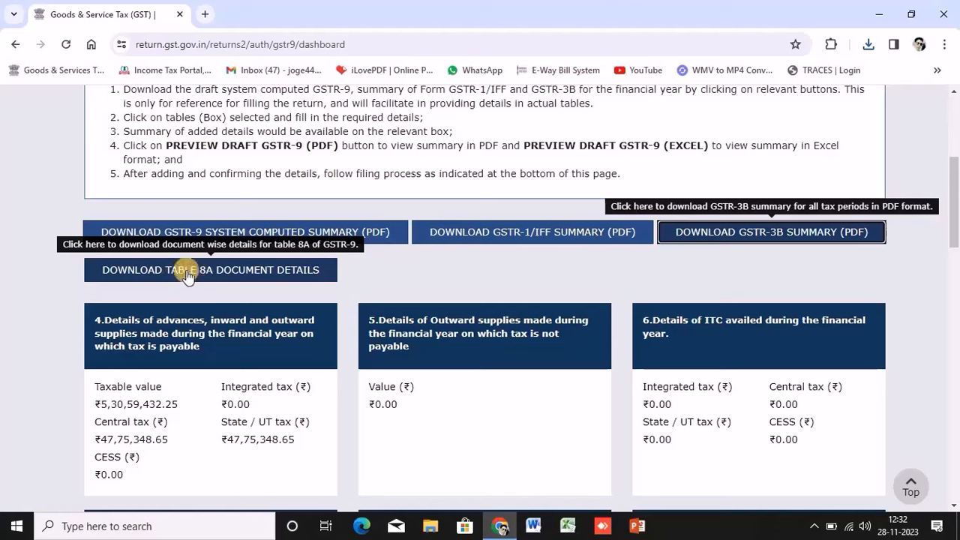
# Open the downloaded GSTR-1/IFF summary PDF and examine the Total Liability row on its last page.
pyautogui.click(924, 75)
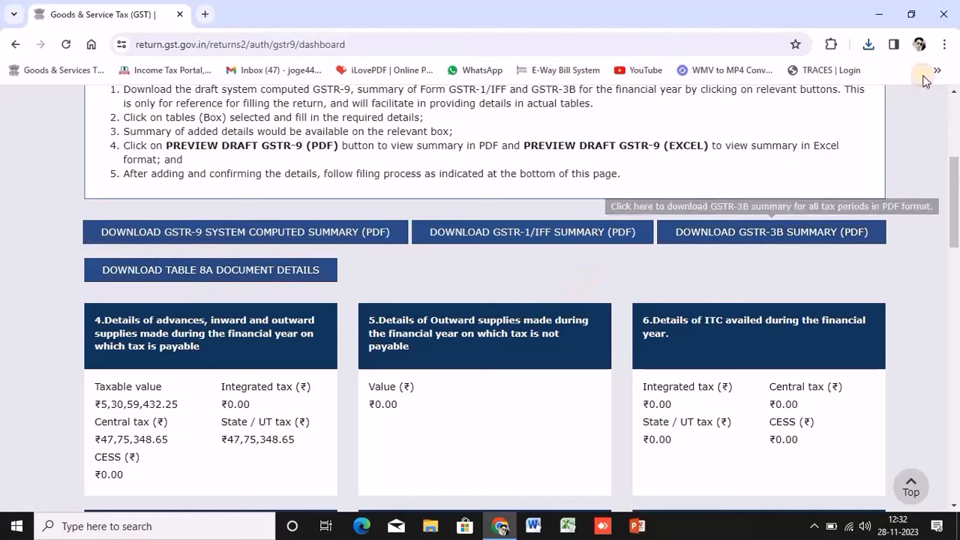
pyautogui.click(870, 45)
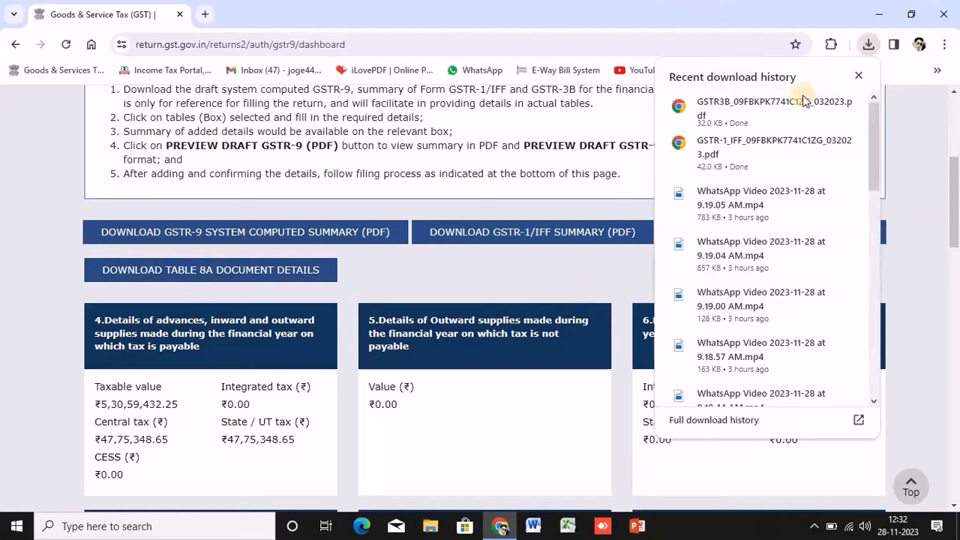
pyautogui.click(770, 141)
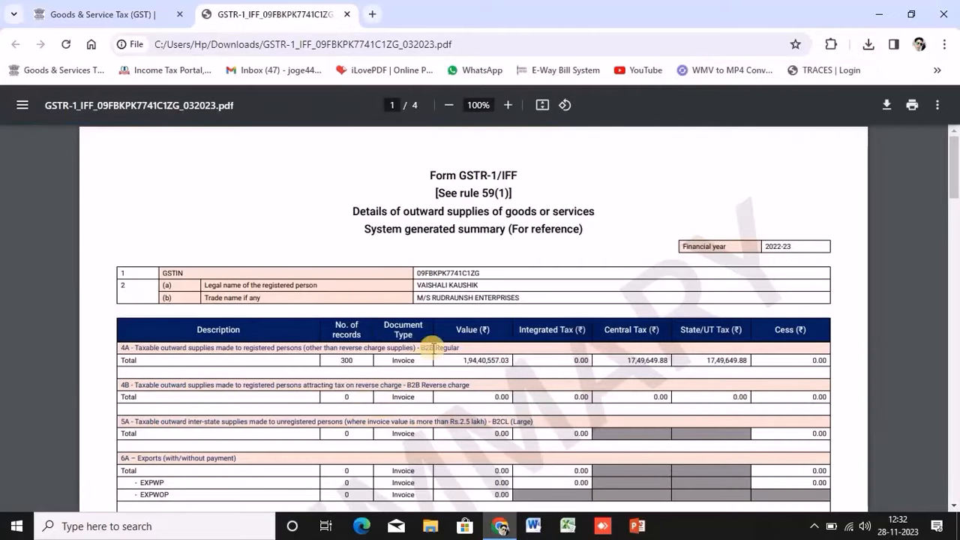
pyautogui.scroll(-6, 483, 343)
pyautogui.scroll(-15, 526, 322)
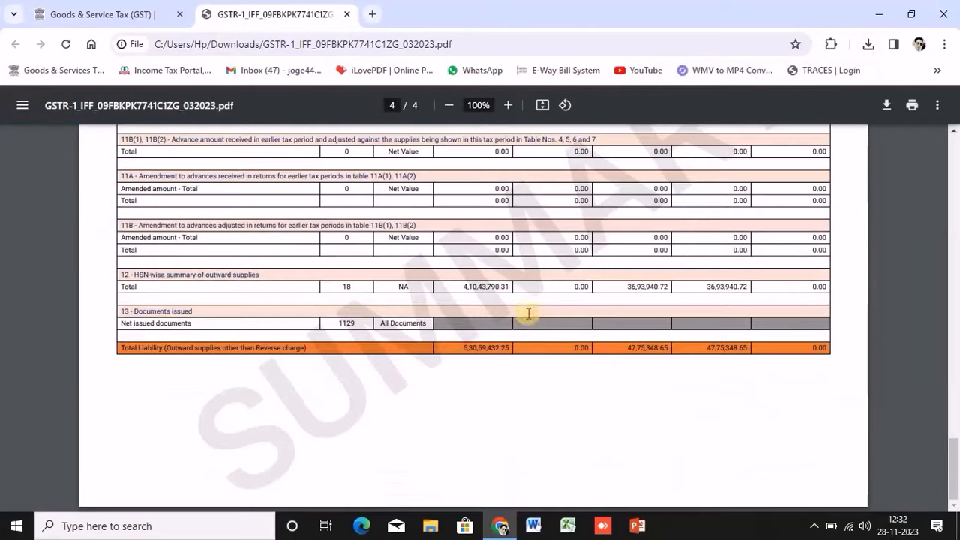
pyautogui.hotkey('ctrl', '=')
pyautogui.hotkey('ctrl', '=')
pyautogui.hotkey('ctrl', '=')
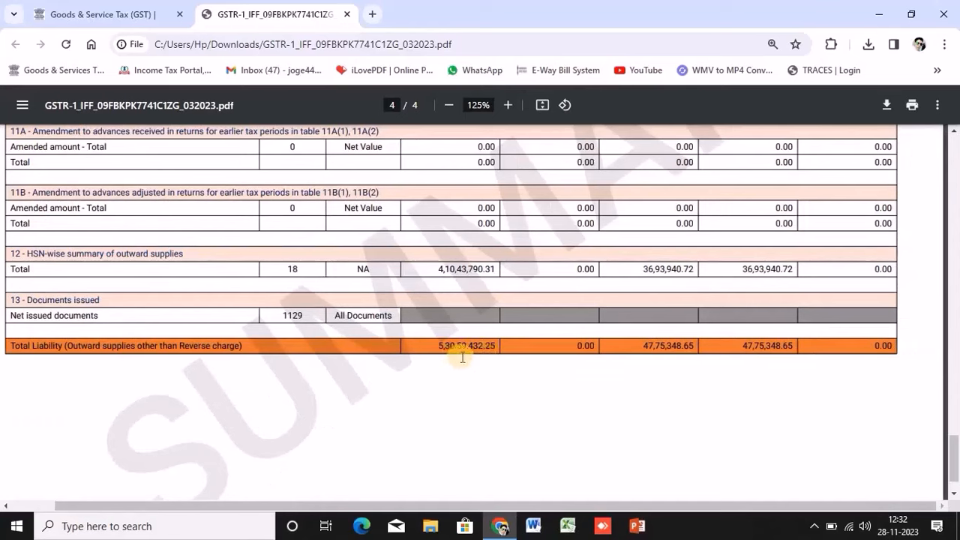
# Compare table 4 on the GSTR-9 dashboard with the Total Liability row of the GSTR-1/IFF summary PDF.
pyautogui.click(93, 16)
pyautogui.scroll(-2, 498, 450)
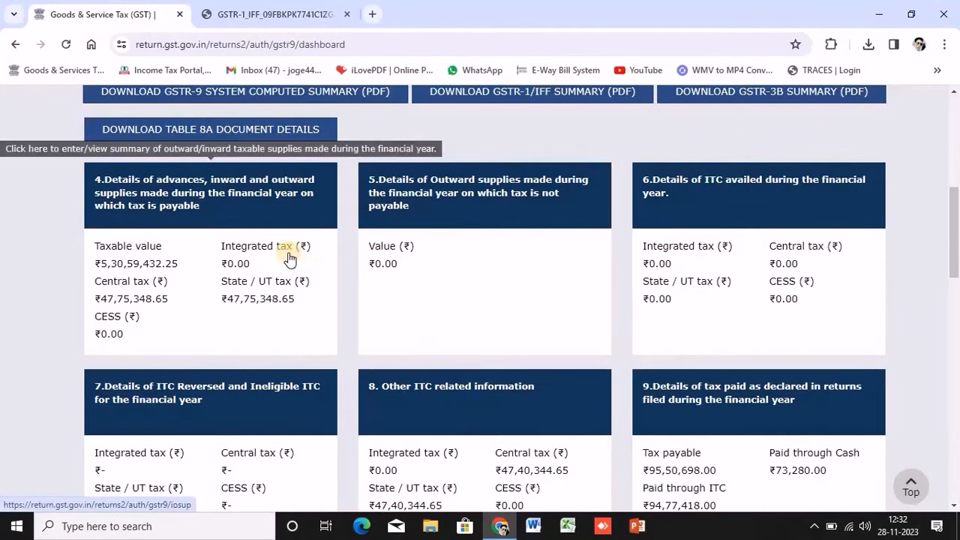
pyautogui.click(145, 203)
pyautogui.scroll(-4, 171, 226)
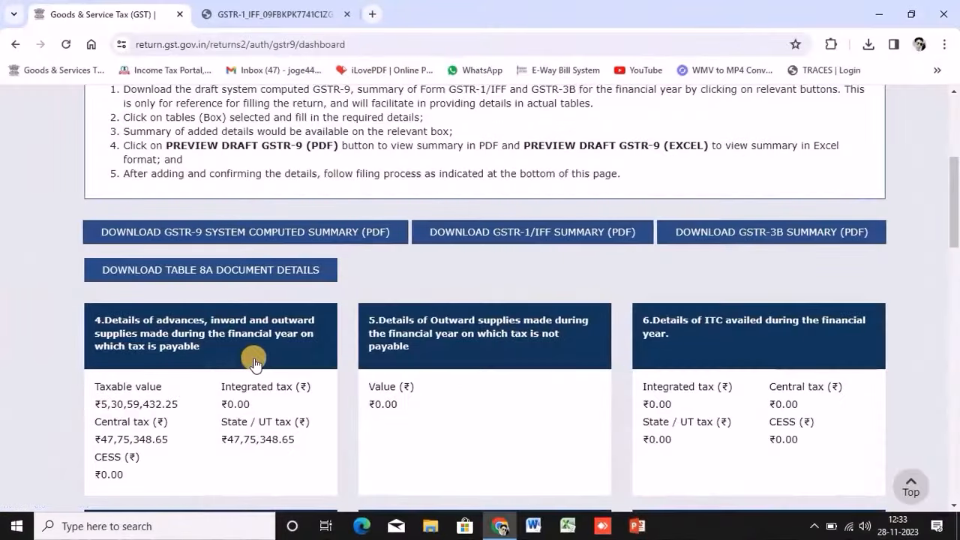
pyautogui.hotkey('alt', 'Tab')
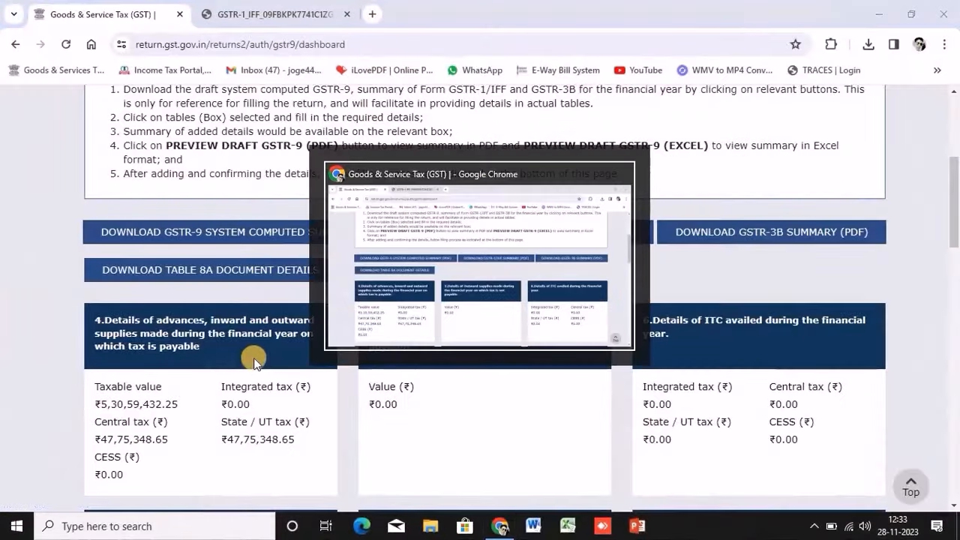
pyautogui.click(289, 13)
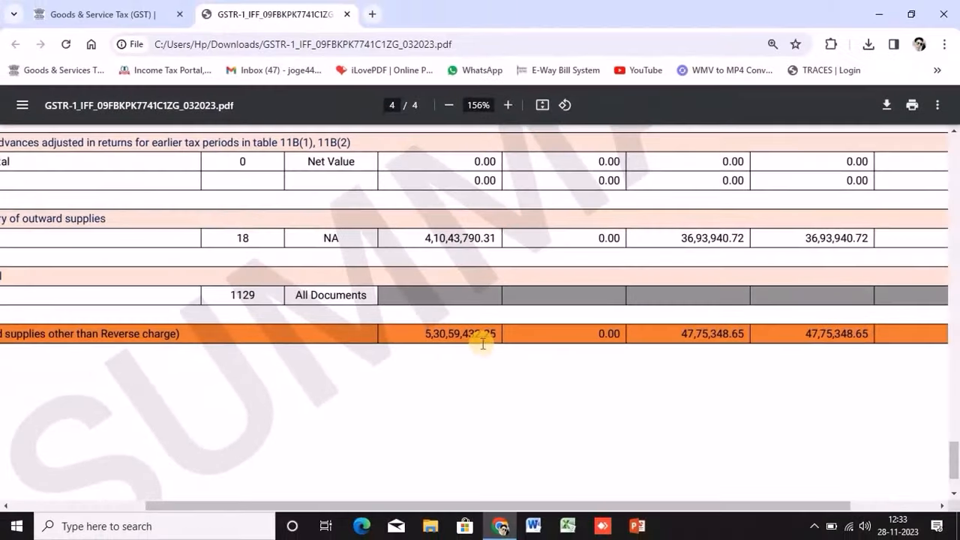
pyautogui.hotkey('alt', 'Tab')
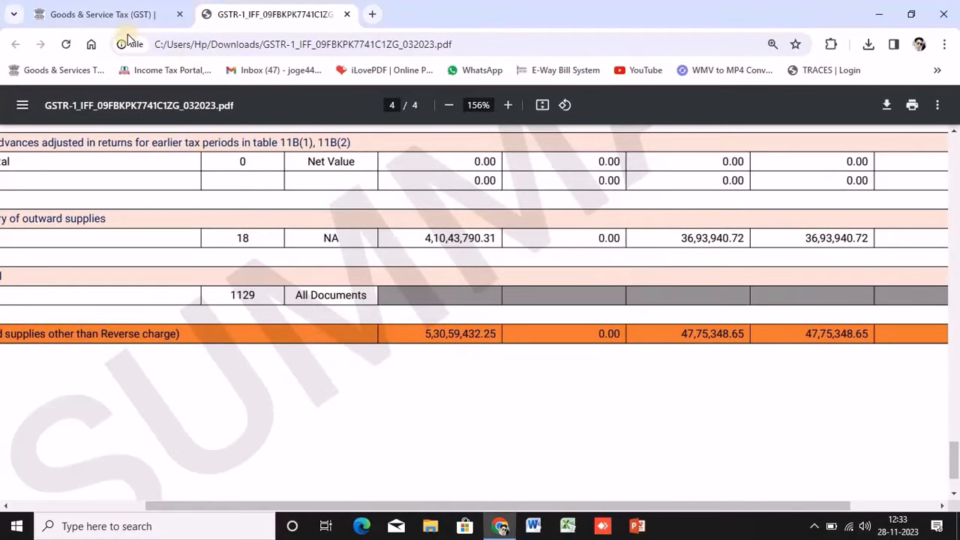
pyautogui.click(105, 14)
pyautogui.scroll(1, 177, 394)
pyautogui.scroll(-1, 175, 398)
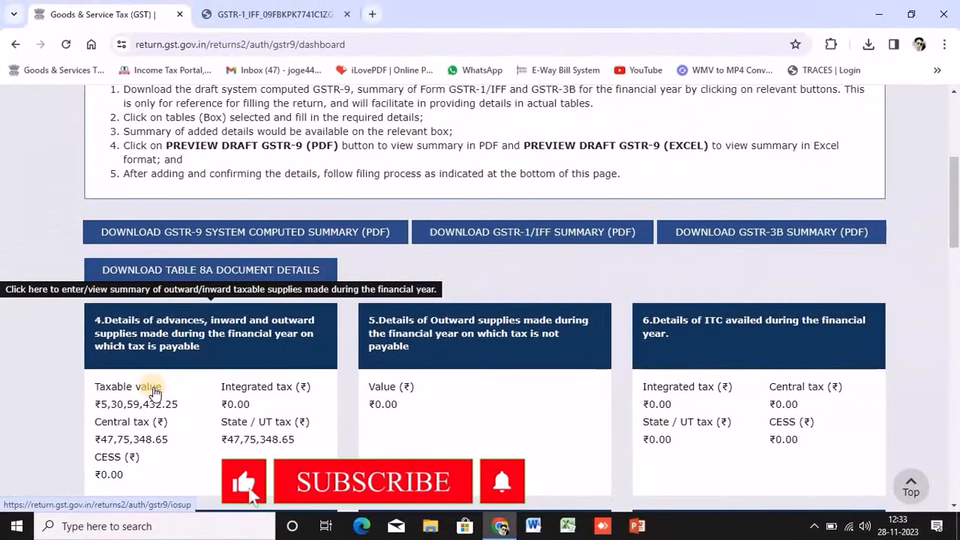
# Open the Tax liabilities and ITC comparison report for financial year 2022-23.
pyautogui.scroll(4, 154, 392)
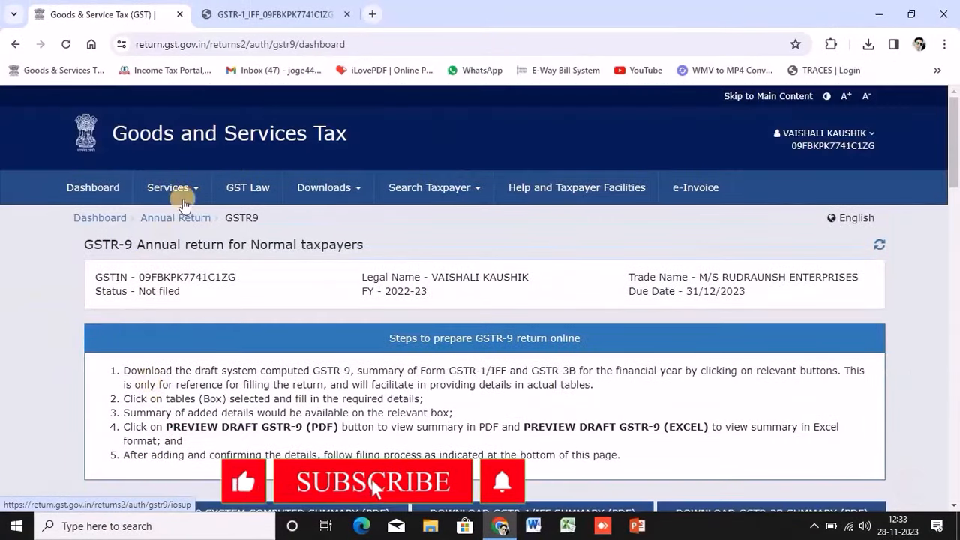
pyautogui.moveTo(197, 197)
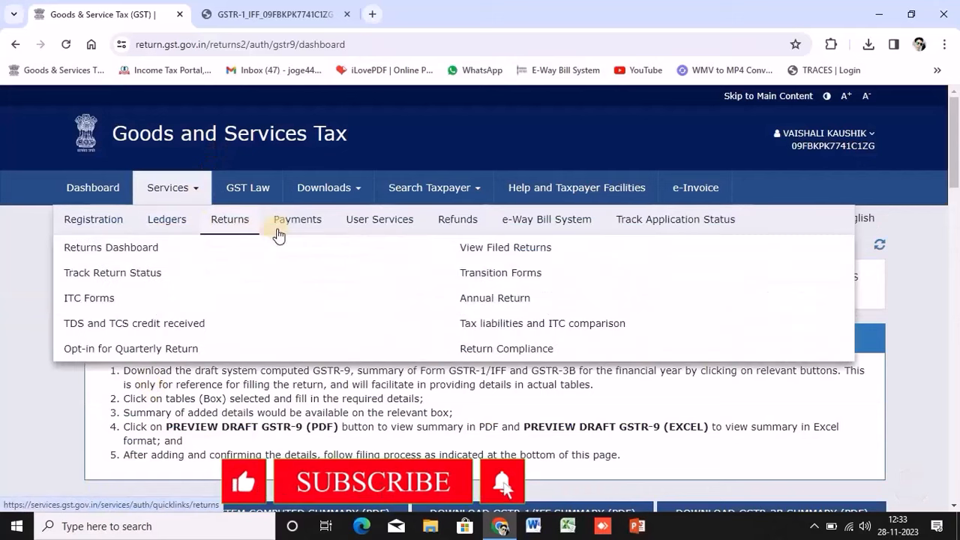
pyautogui.moveTo(358, 224)
pyautogui.moveTo(228, 223)
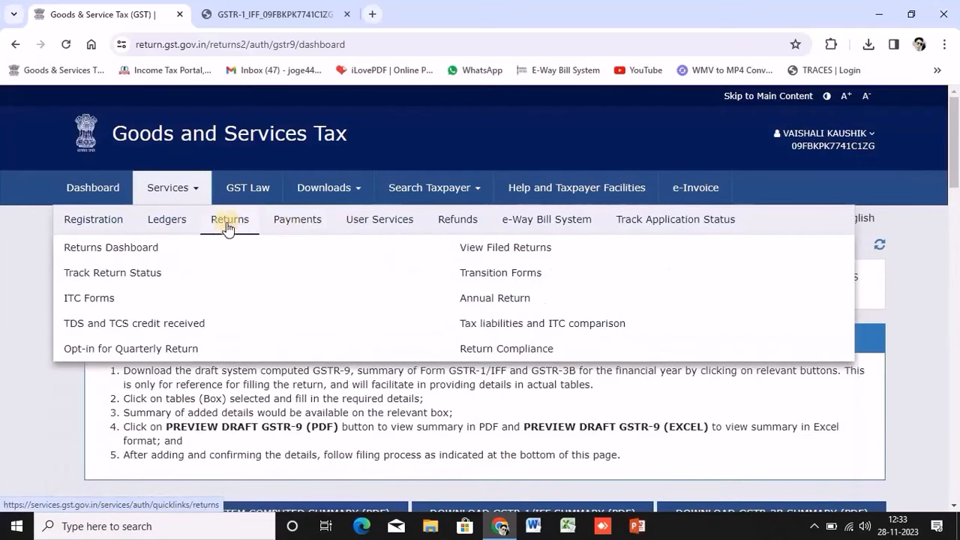
pyautogui.click(484, 326)
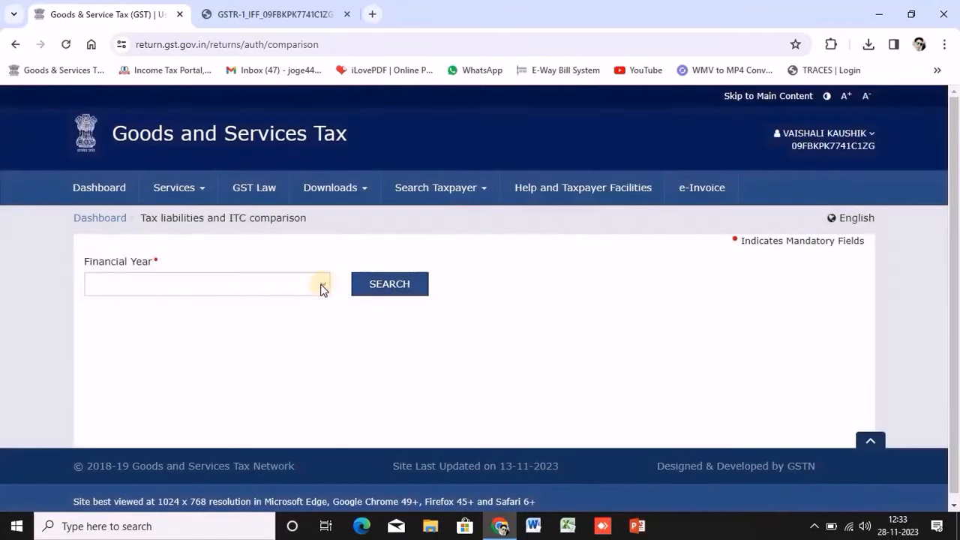
pyautogui.click(322, 290)
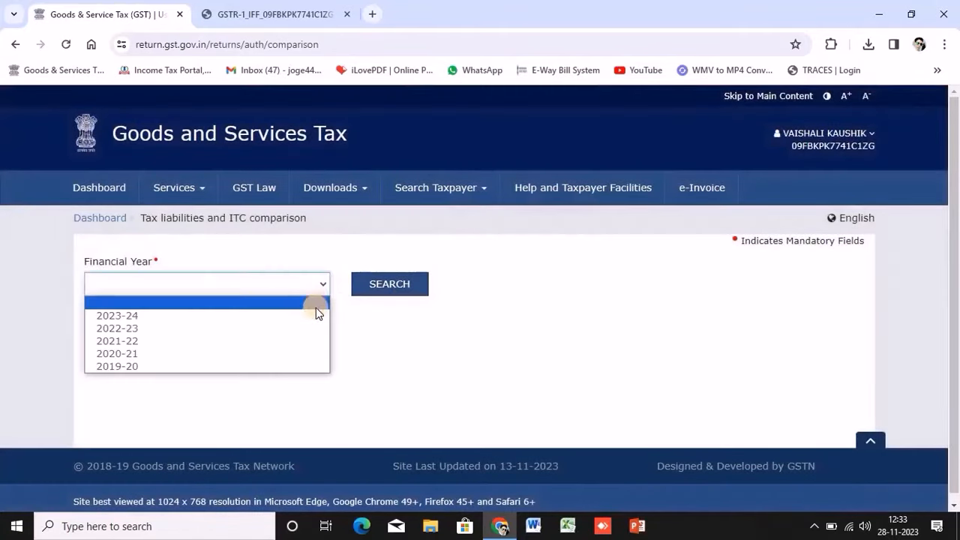
pyautogui.click(331, 324)
pyautogui.click(391, 290)
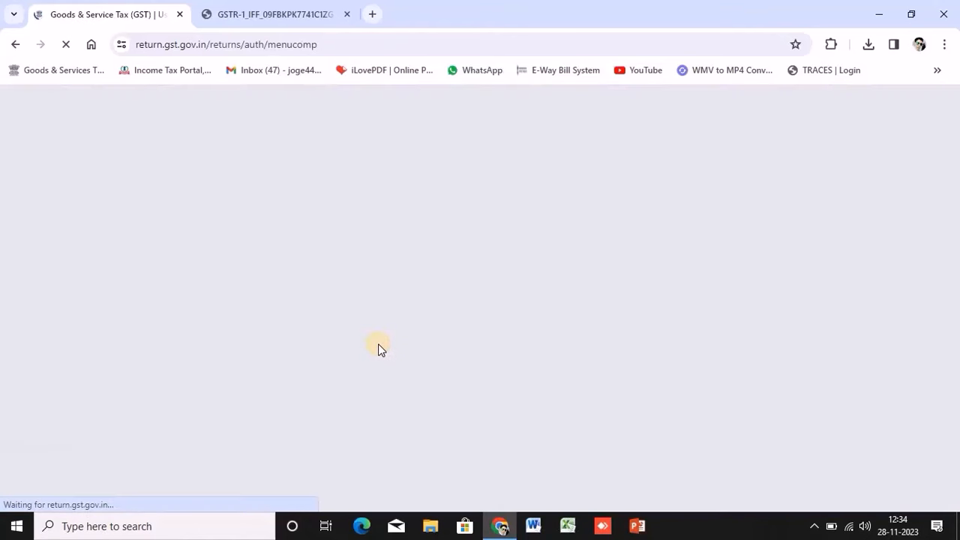
# Examine the monthly and total liability and ITC figures in the comparison tables for GSTR-1, GSTR-3B and GSTR-2B.
pyautogui.scroll(-8, 379, 351)
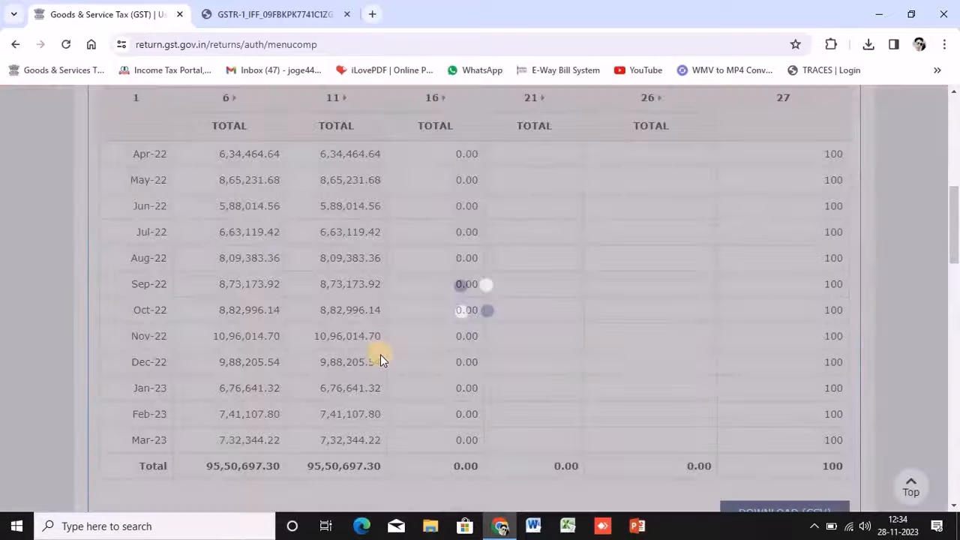
pyautogui.scroll(-4, 380, 358)
pyautogui.scroll(3, 373, 311)
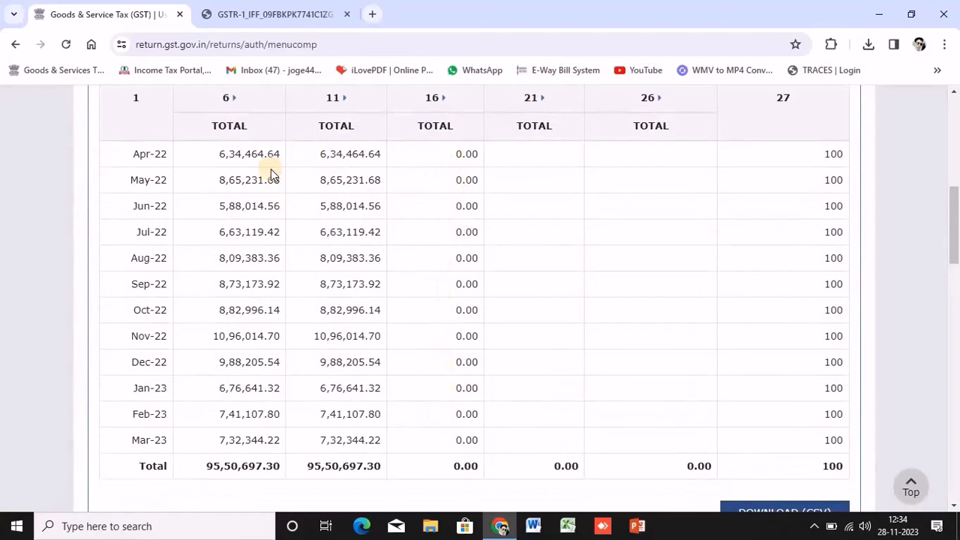
pyautogui.scroll(-5, 579, 300)
pyautogui.scroll(-6, 584, 301)
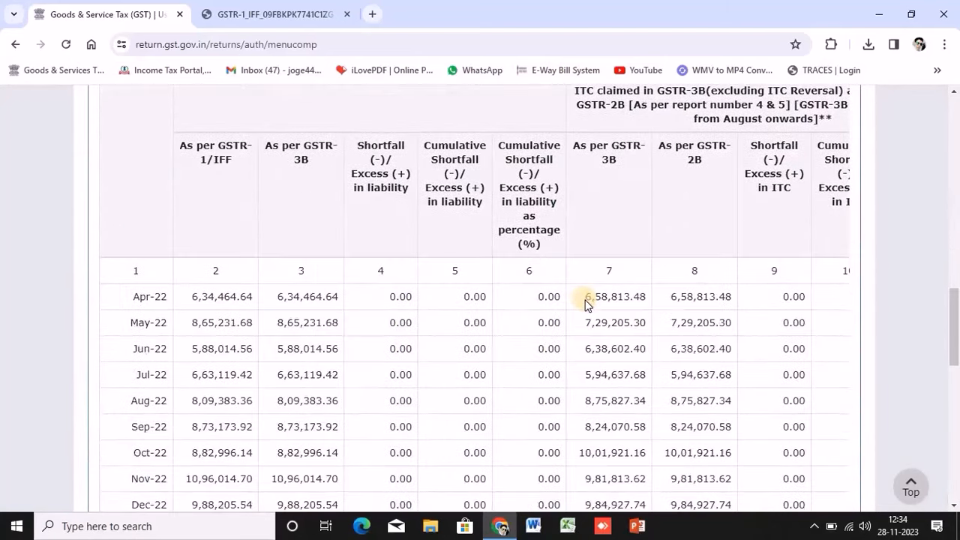
pyautogui.moveTo(542, 437); pyautogui.dragTo(626, 437)
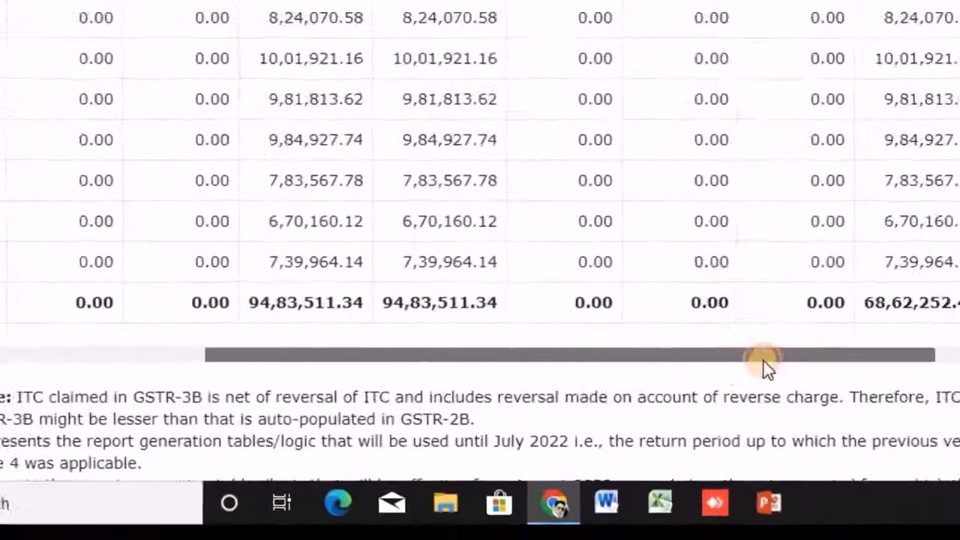
# Examine the shortfall/excess in liability columns of the comparison report across the monthly rows and the total row.
pyautogui.moveTo(766, 368); pyautogui.dragTo(633, 386)
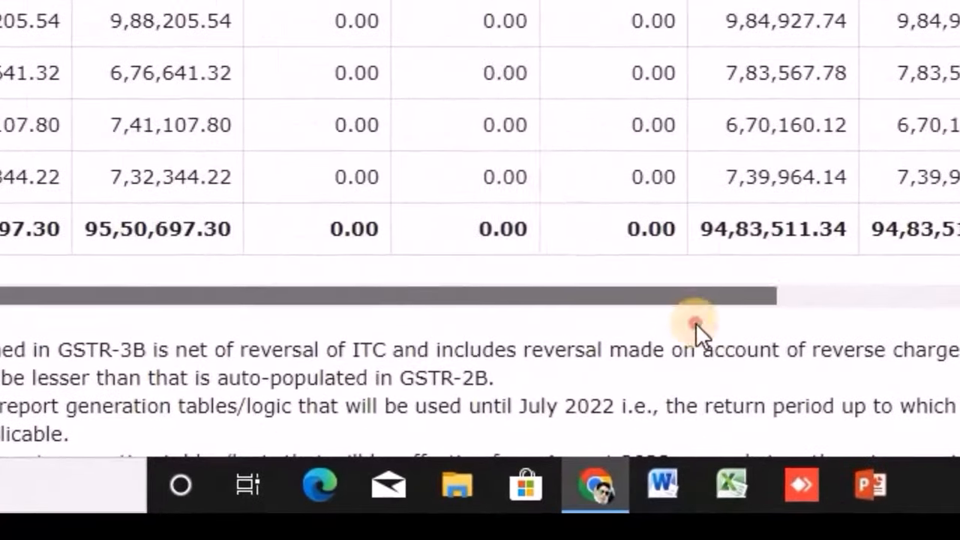
pyautogui.scroll(2, 604, 257)
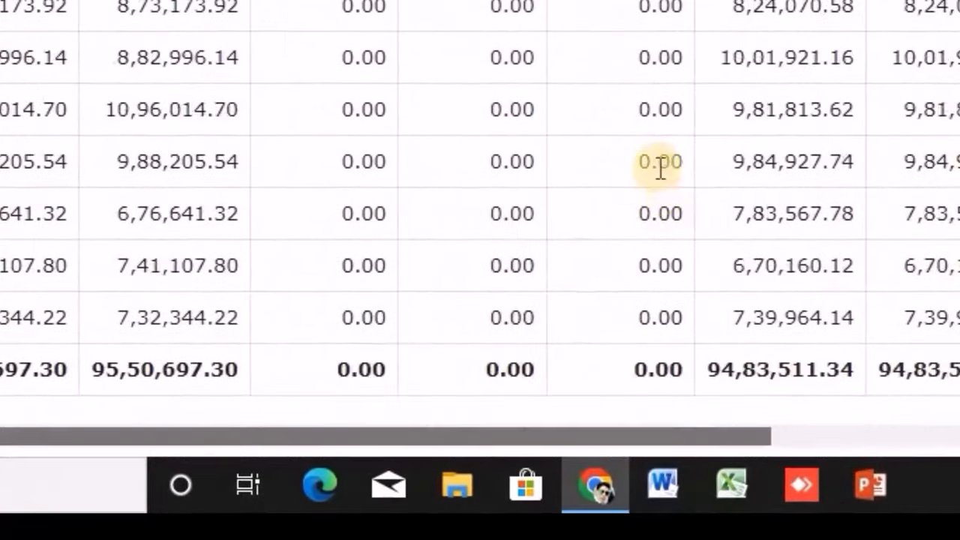
pyautogui.scroll(6, 660, 167)
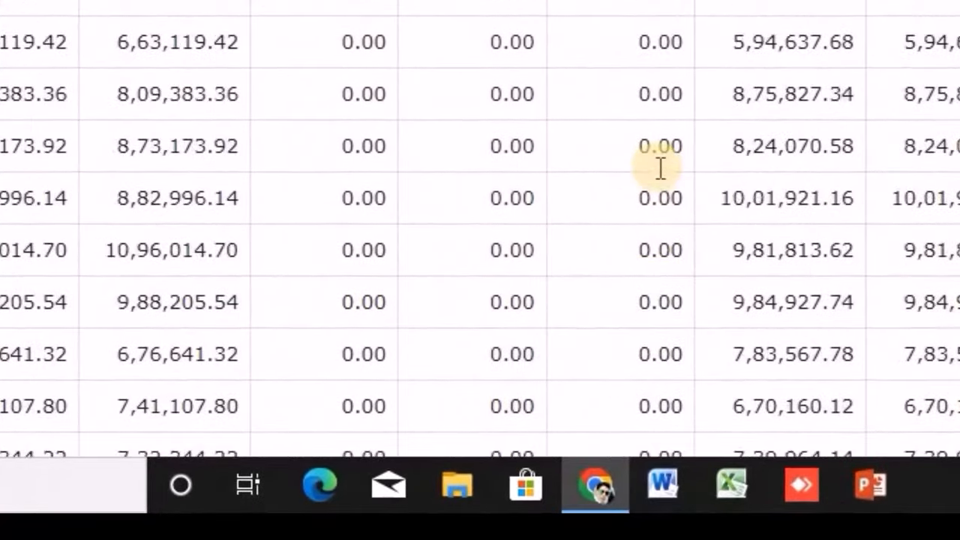
pyautogui.scroll(-8, 660, 168)
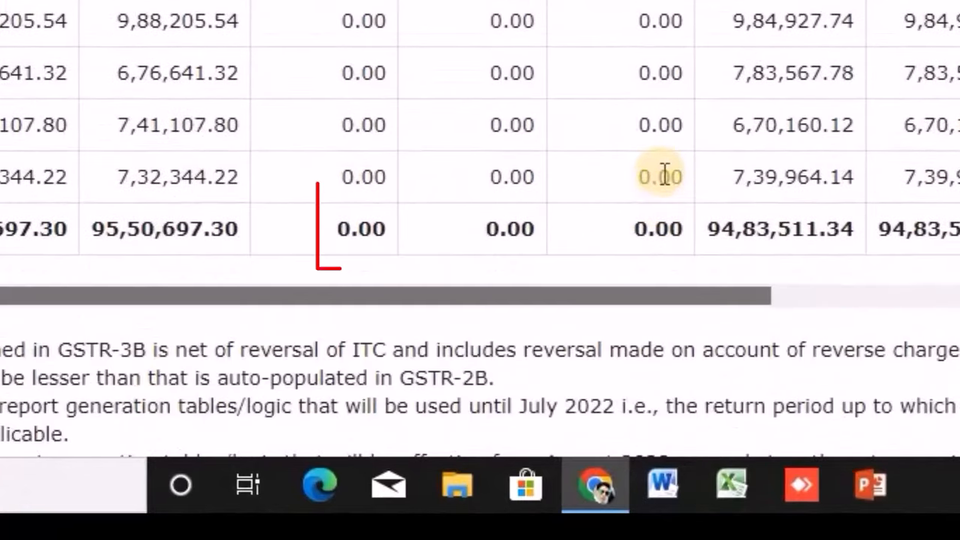
pyautogui.scroll(5, 480, 225)
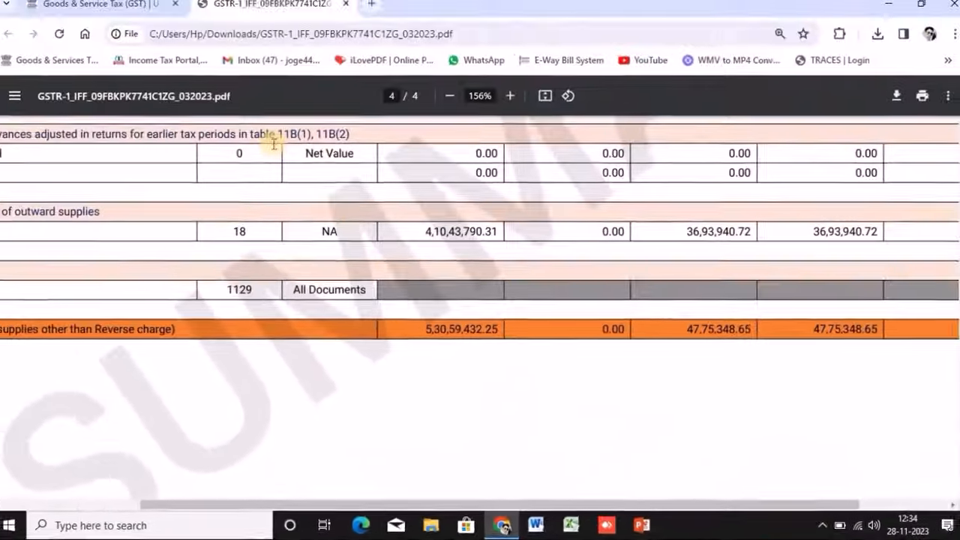
# Open table 4 from the GSTR-9 dashboard and check its B2C and B2B rows against the GSTR-1/IFF summary PDF.
pyautogui.hotkey('ctrl', 'shift', 'Tab')
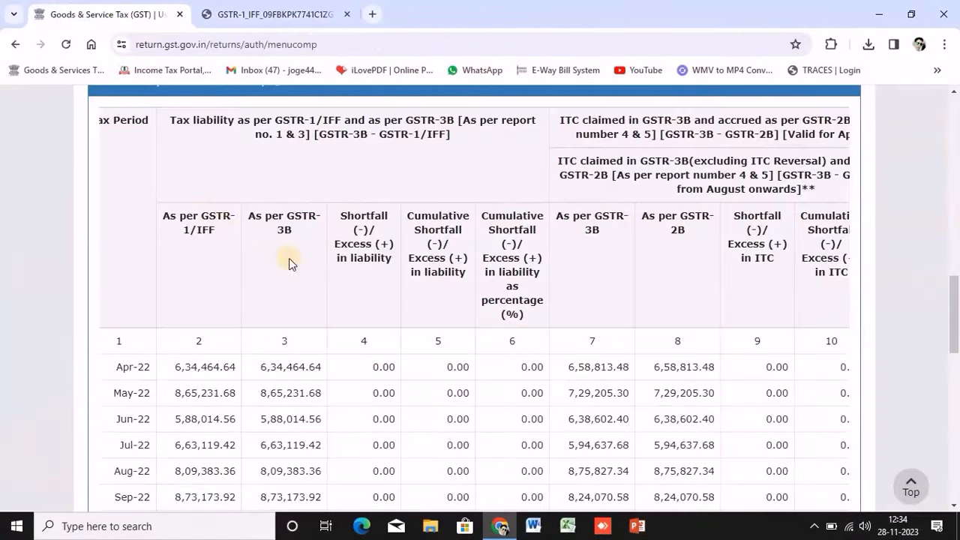
pyautogui.scroll(4, 204, 131)
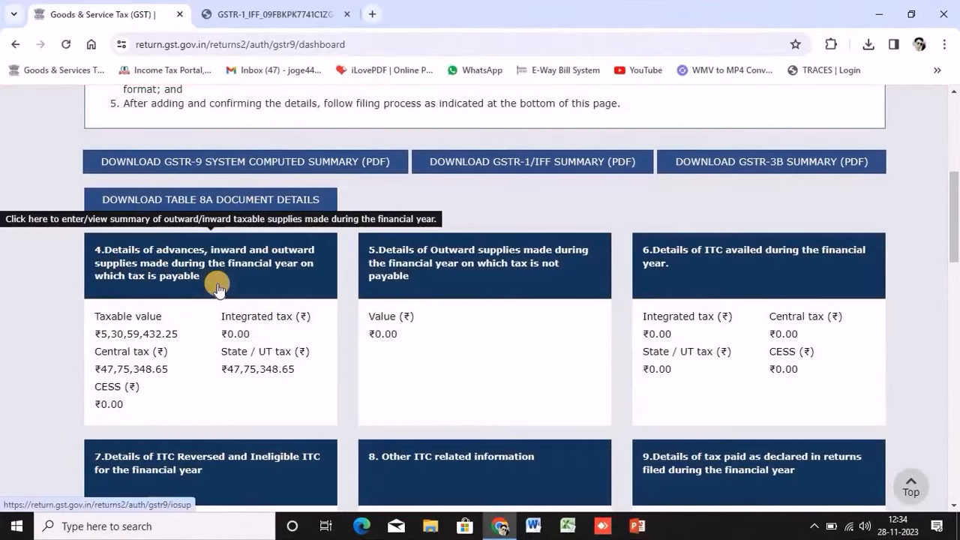
pyautogui.click(218, 283)
pyautogui.scroll(-3, 224, 304)
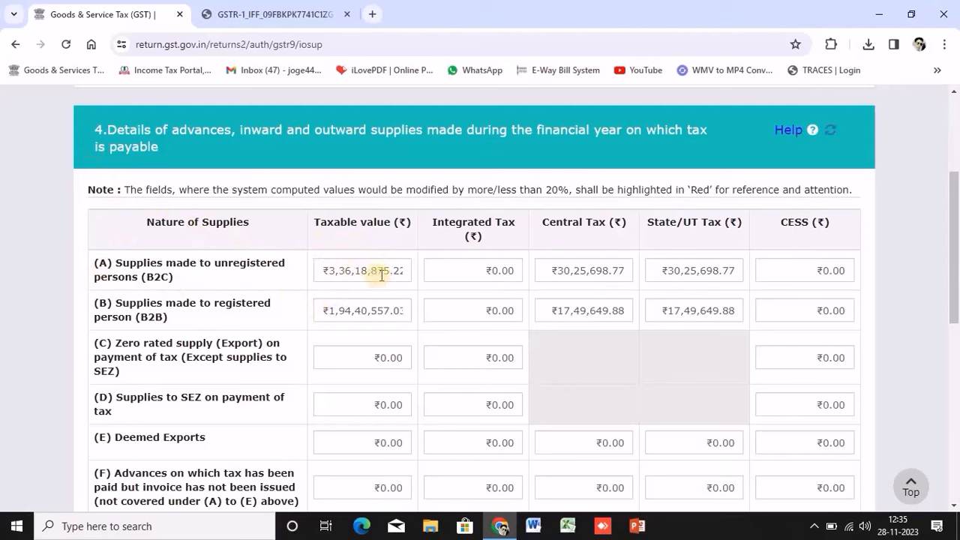
pyautogui.moveTo(389, 282)
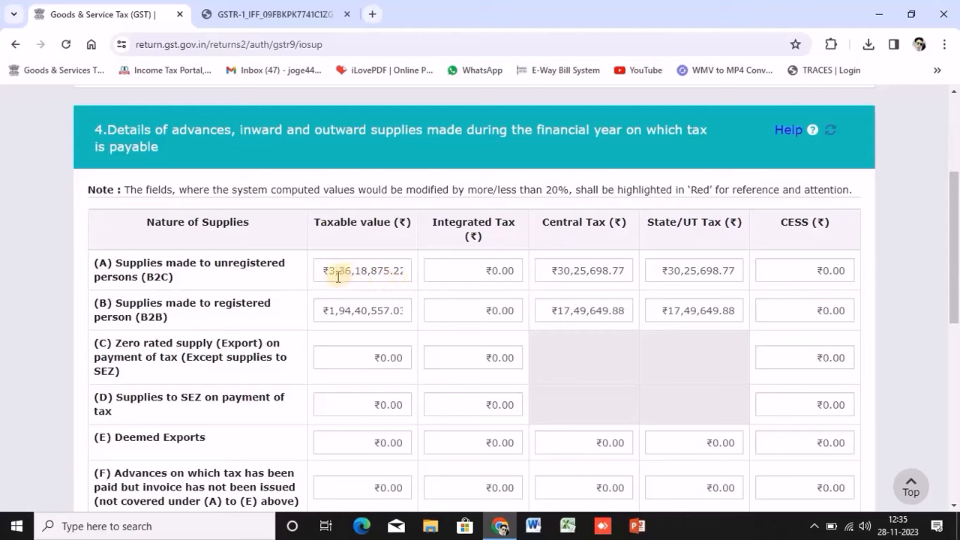
pyautogui.click(262, 23)
pyautogui.click(171, 15)
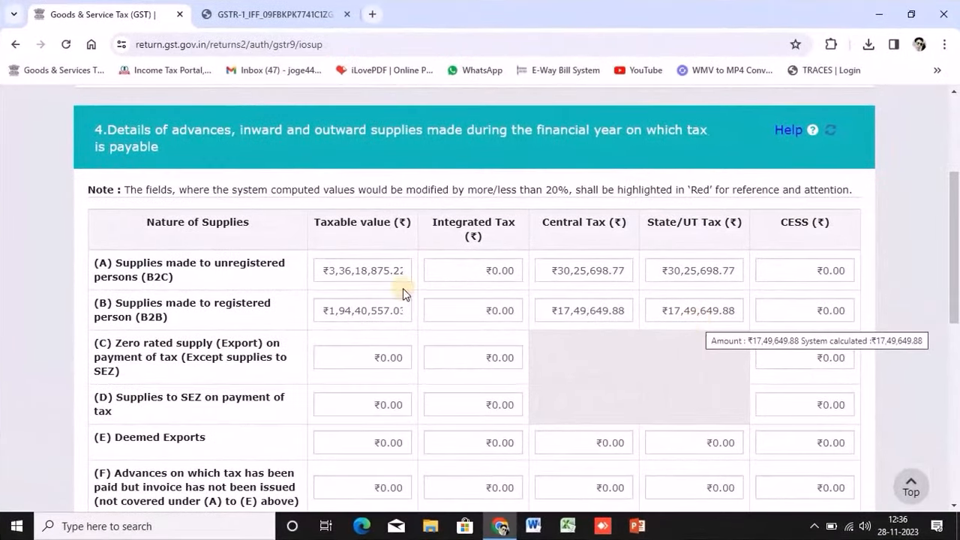
pyautogui.scroll(-1, 90, 326)
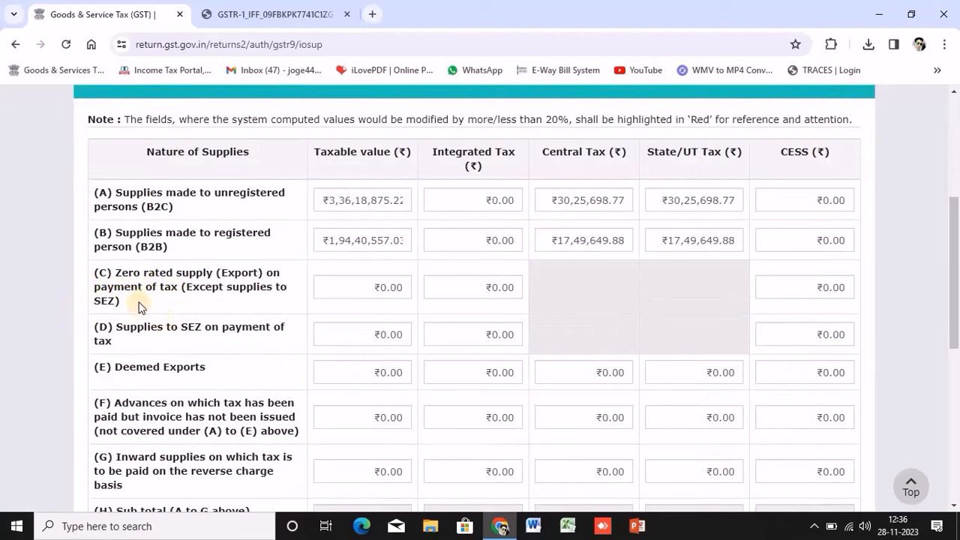
pyautogui.rightClick(241, 304)
pyautogui.click(375, 287)
pyautogui.rightClick(321, 285)
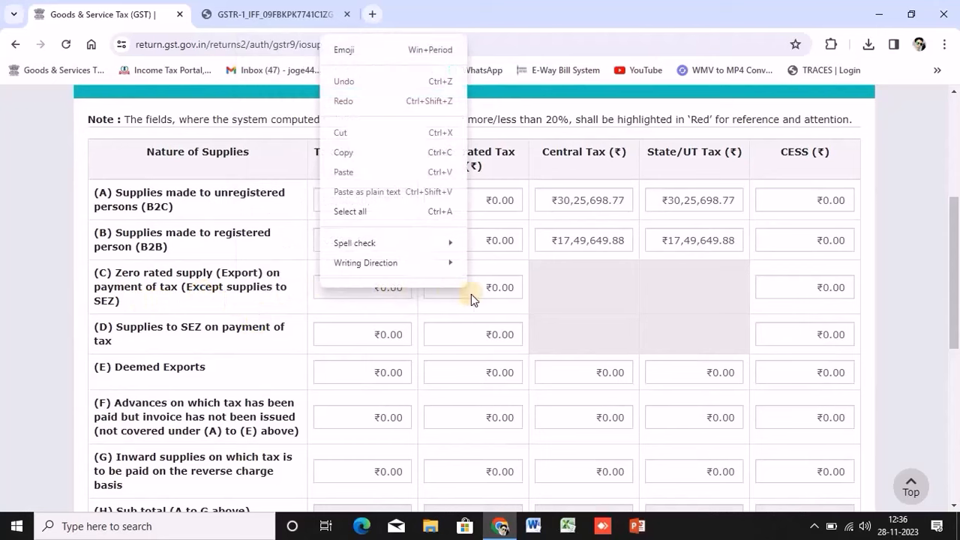
pyautogui.click(328, 296)
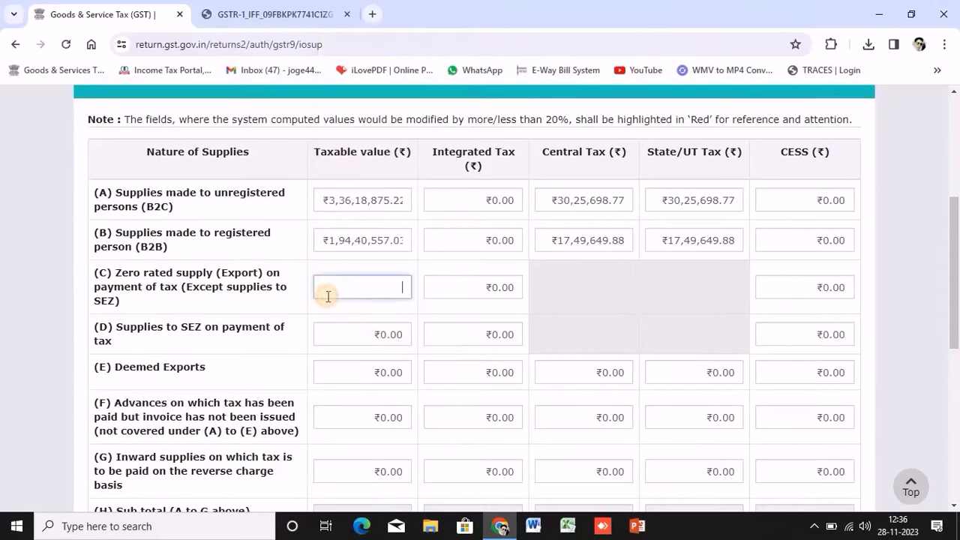
pyautogui.click(939, 297)
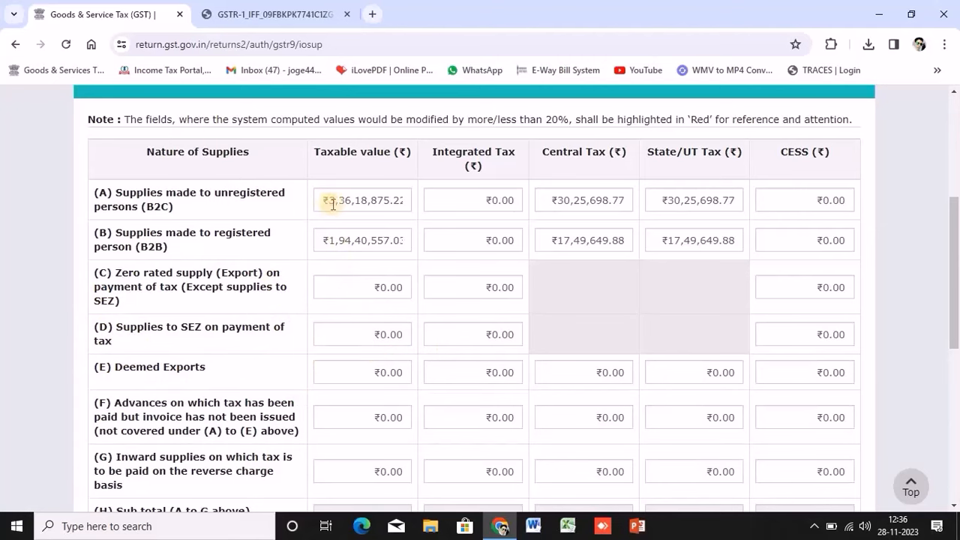
# Examine the advances and reverse-charge rows of table 4 and compare rows (A) to (G) with sub total (H).
pyautogui.scroll(-2, 272, 452)
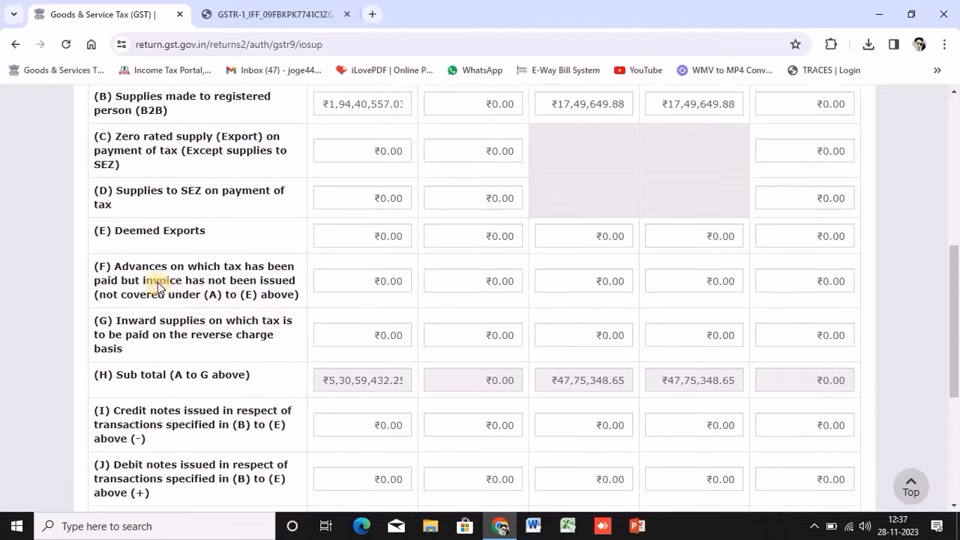
pyautogui.scroll(1, 158, 282)
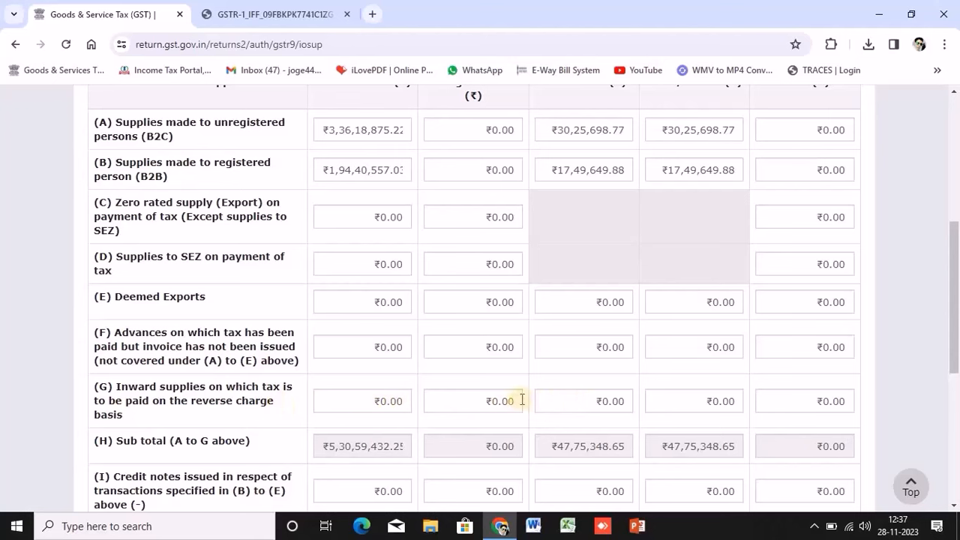
pyautogui.scroll(-1, 475, 409)
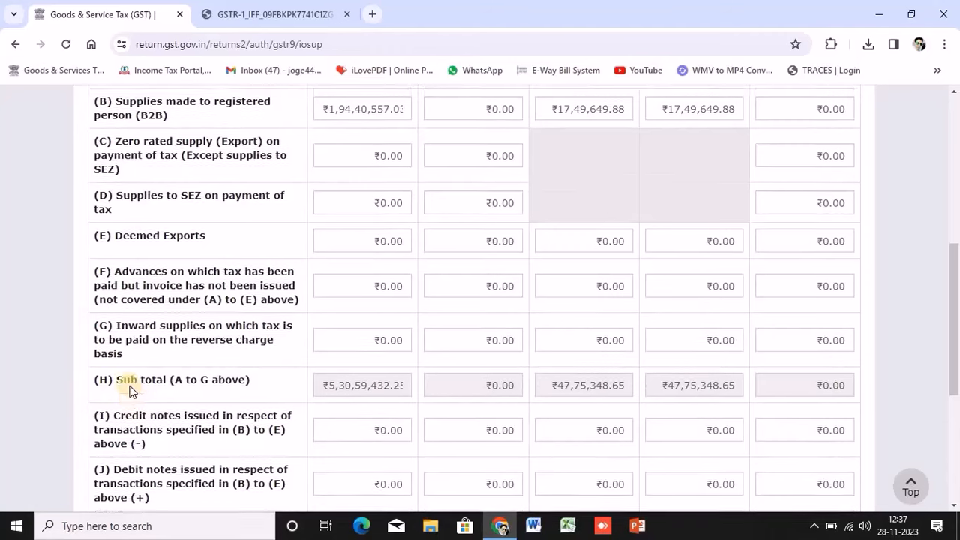
pyautogui.scroll(1, 129, 390)
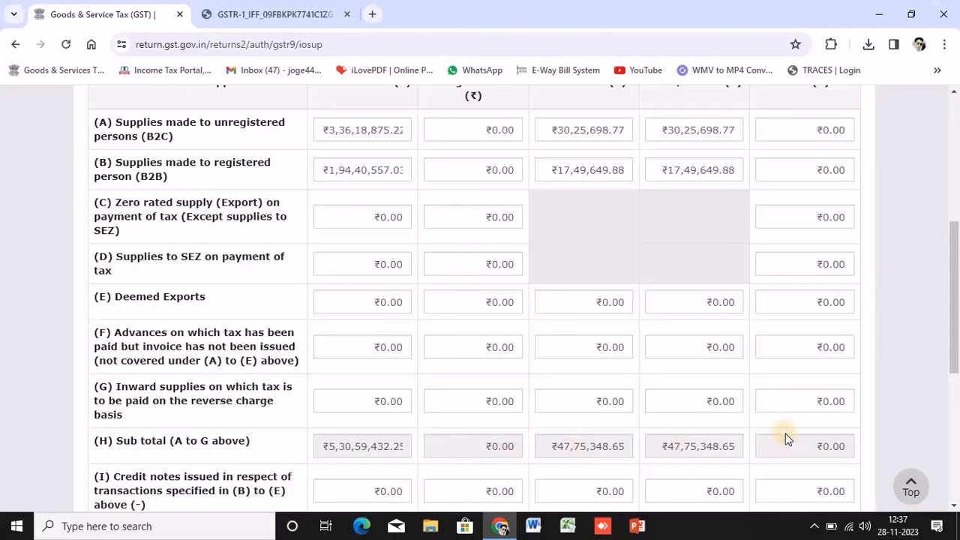
pyautogui.scroll(-1, 783, 442)
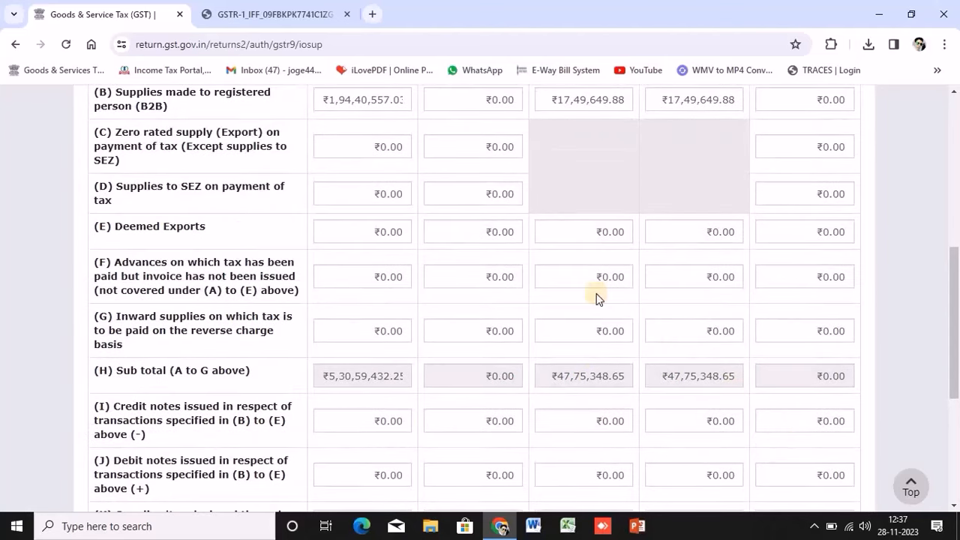
pyautogui.scroll(1, 465, 229)
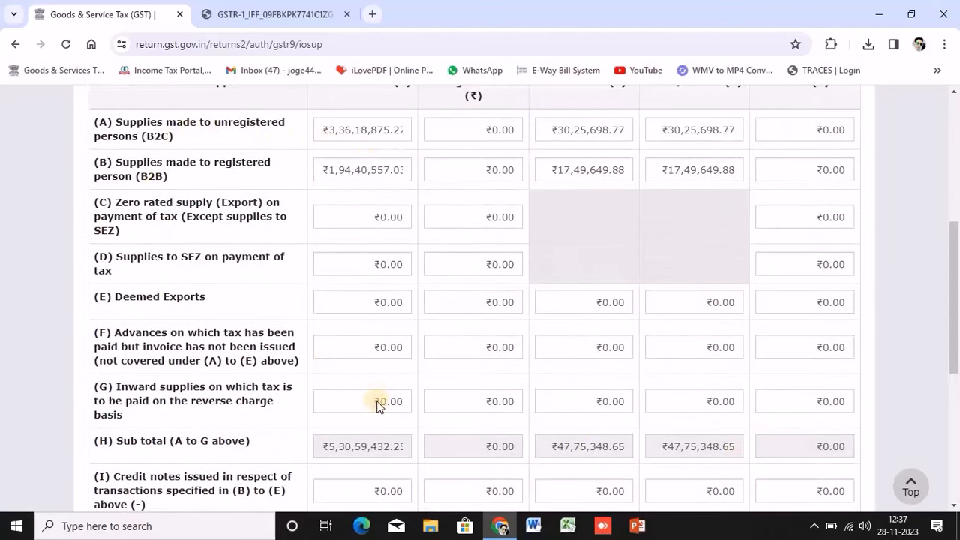
# Examine the credit note (I) and debit note (J) rows of table 4 against the supply rows (B) to (E) they refer to.
pyautogui.scroll(-1, 375, 405)
pyautogui.scroll(-2, 171, 299)
pyautogui.scroll(-1, 171, 295)
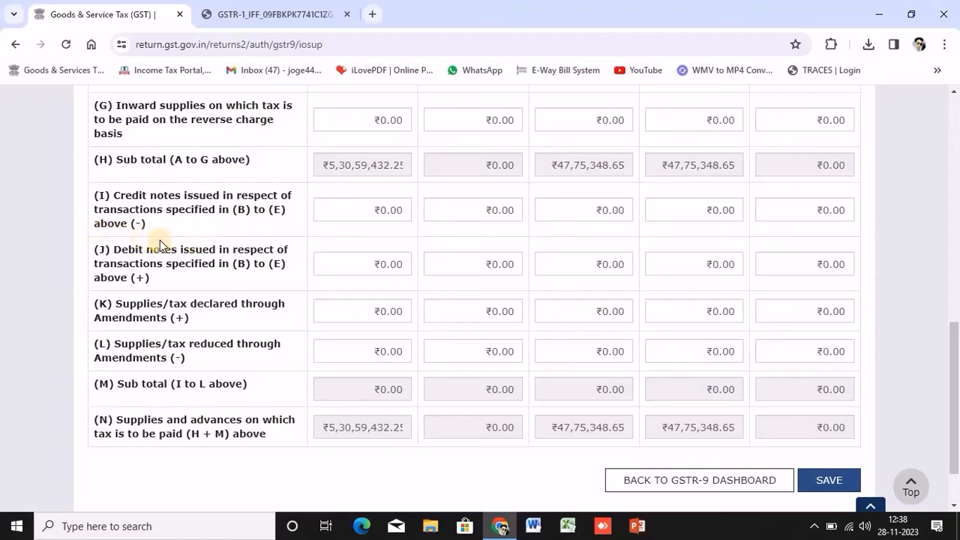
pyautogui.scroll(4, 159, 235)
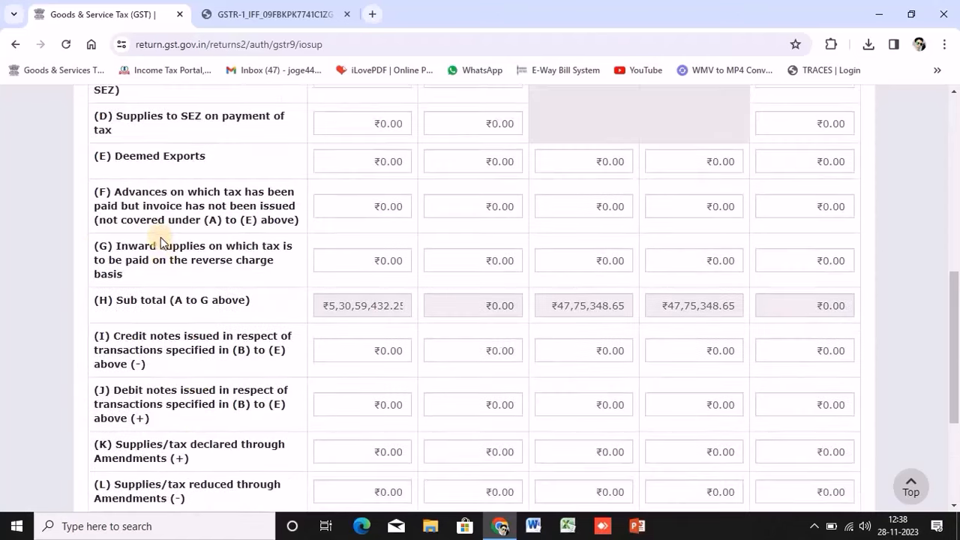
pyautogui.rightClick(158, 240)
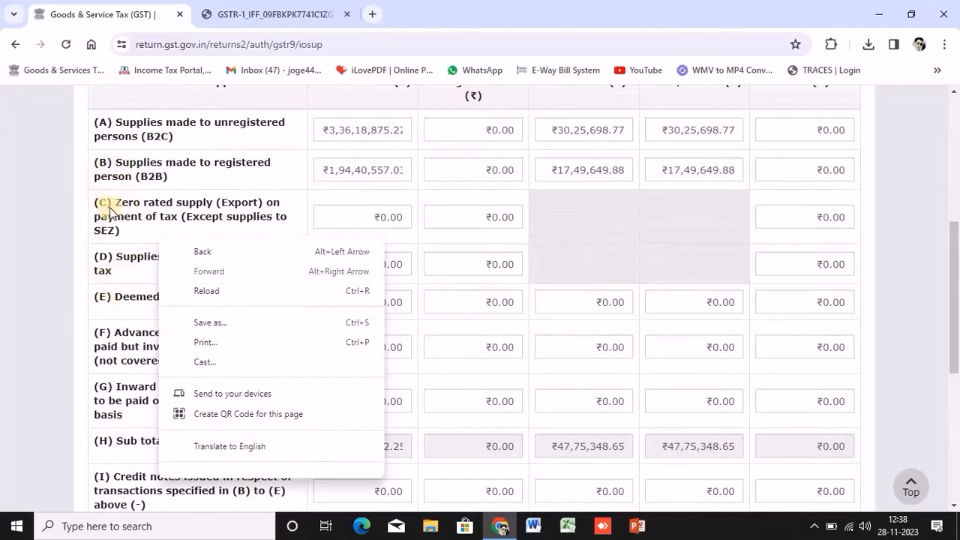
pyautogui.click(132, 256)
pyautogui.scroll(-2, 132, 257)
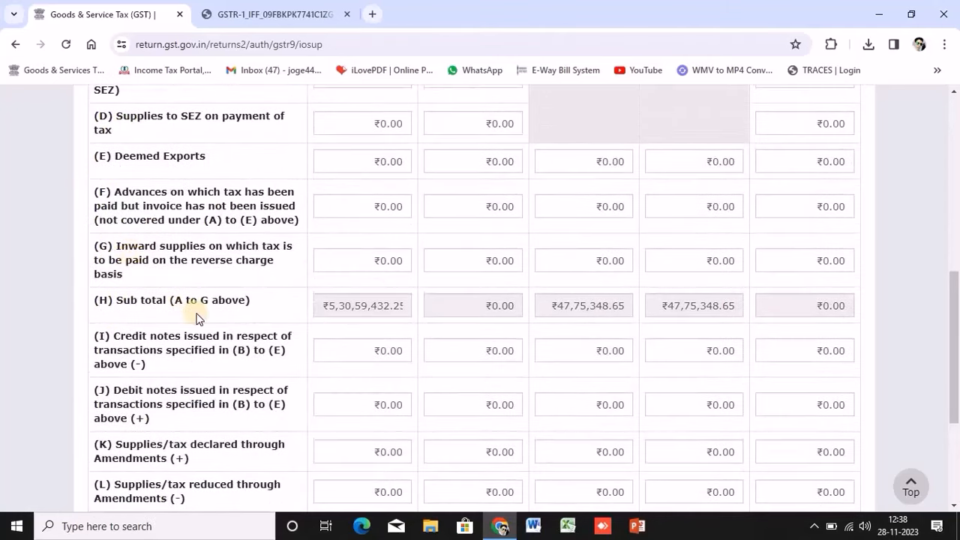
pyautogui.scroll(-1, 201, 328)
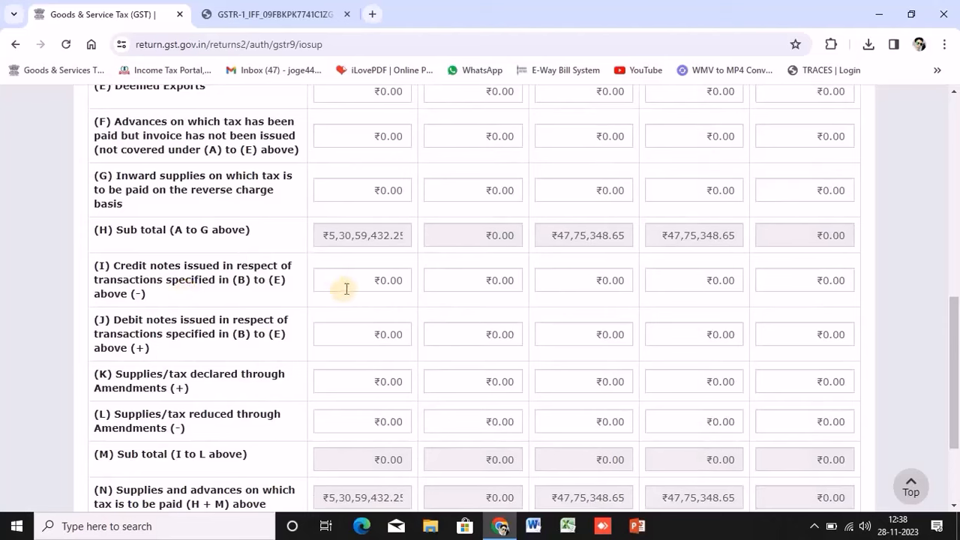
pyautogui.moveTo(340, 282)
pyautogui.scroll(2, 94, 331)
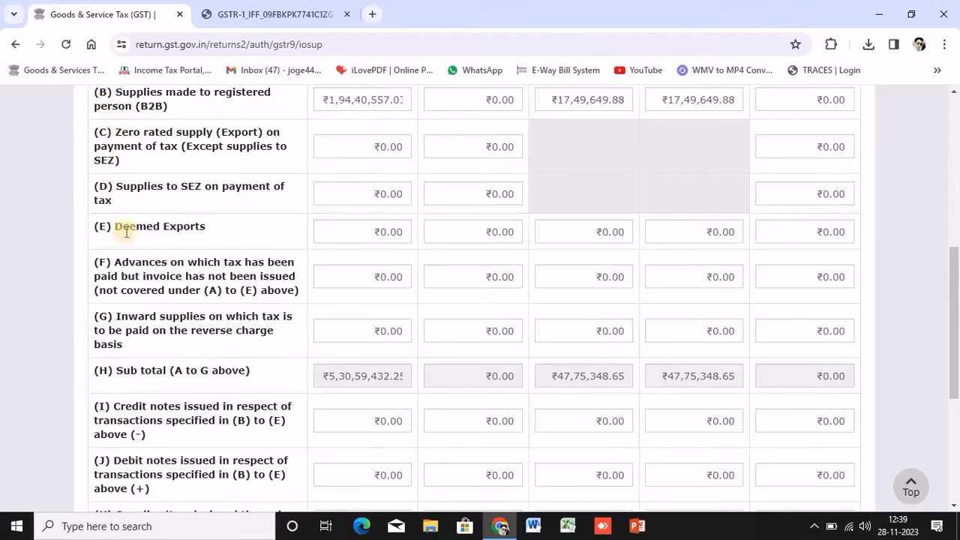
pyautogui.scroll(-1, 194, 310)
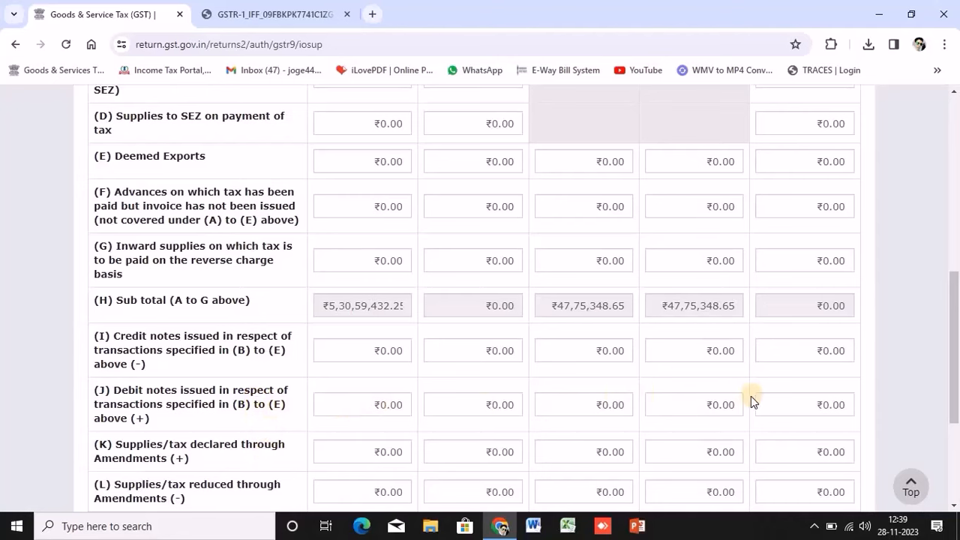
# Examine the amendment rows (K) and (L), sub total (M) and the final row (N) of table 4 against sub total (H).
pyautogui.scroll(-1, 257, 415)
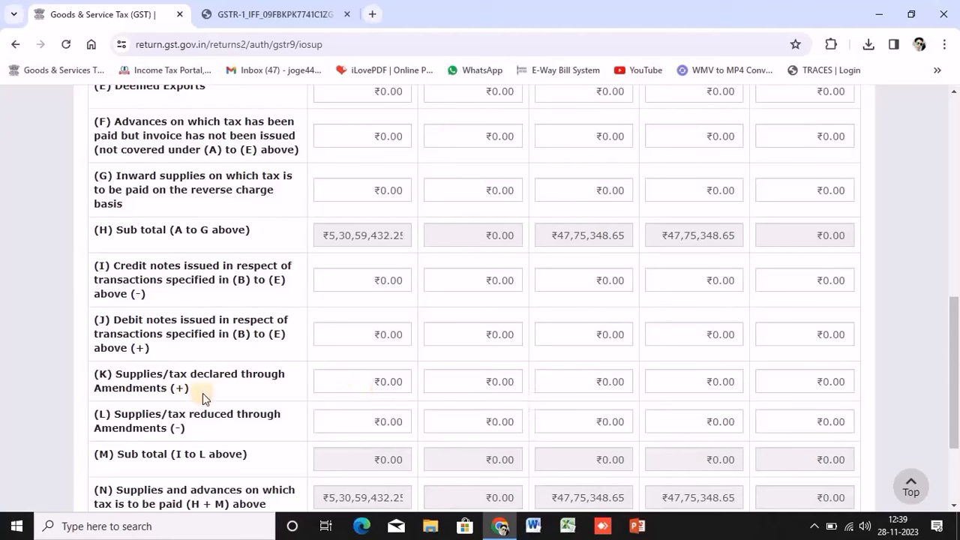
pyautogui.moveTo(375, 389)
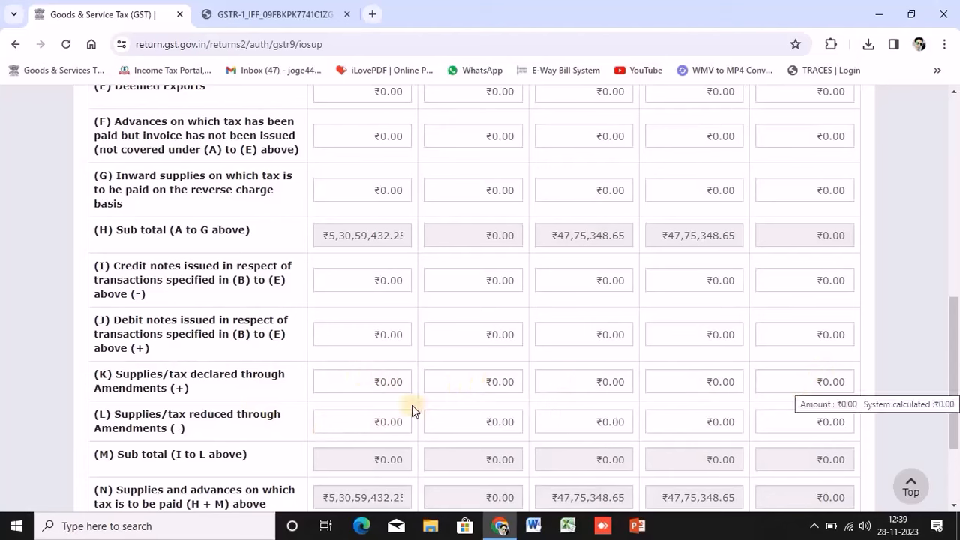
pyautogui.scroll(-1, 340, 404)
pyautogui.scroll(-2, 340, 404)
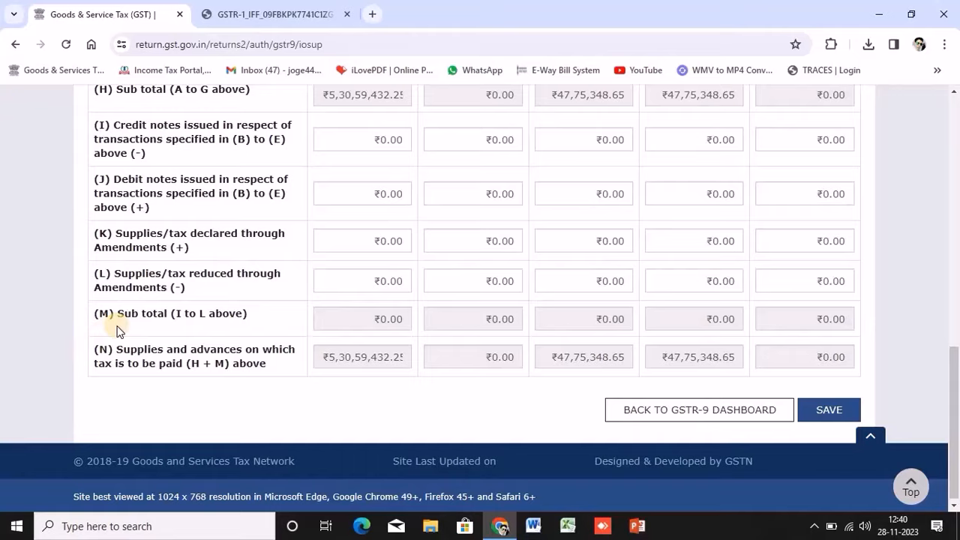
pyautogui.scroll(1, 117, 330)
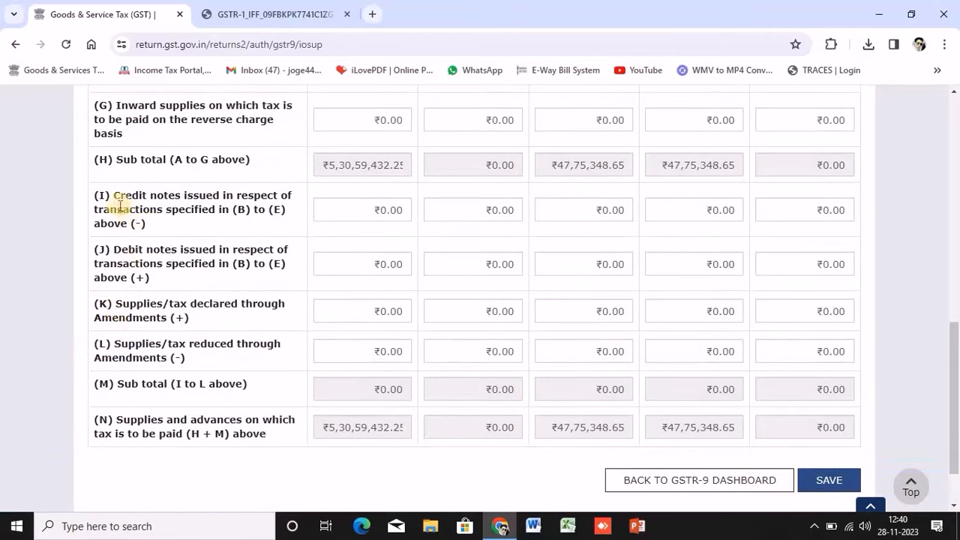
pyautogui.scroll(3, 120, 204)
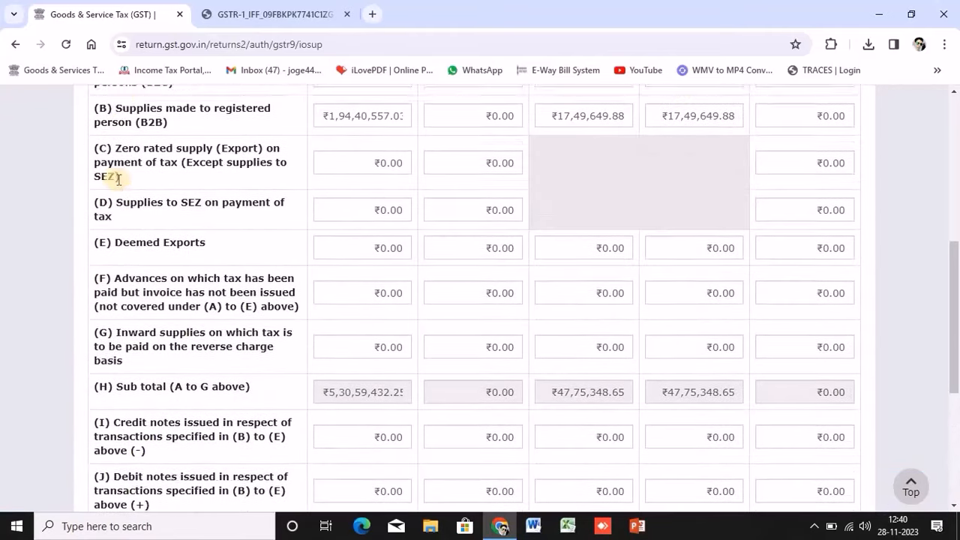
pyautogui.scroll(1, 118, 179)
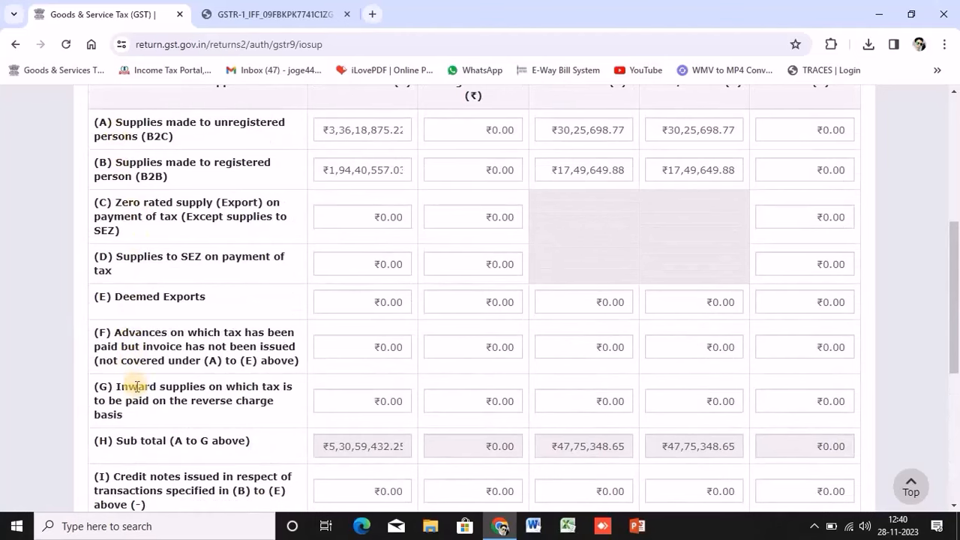
pyautogui.scroll(-3, 118, 442)
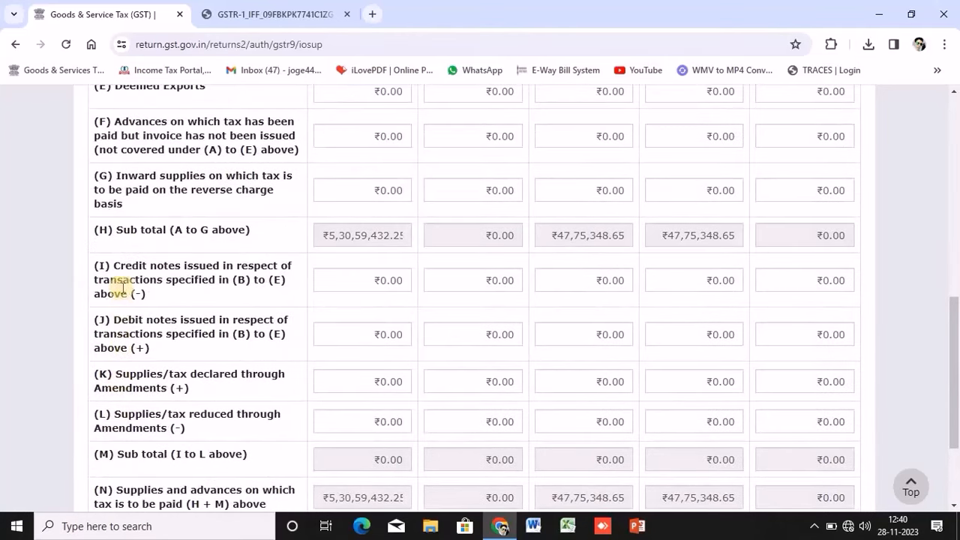
pyautogui.scroll(-1, 125, 305)
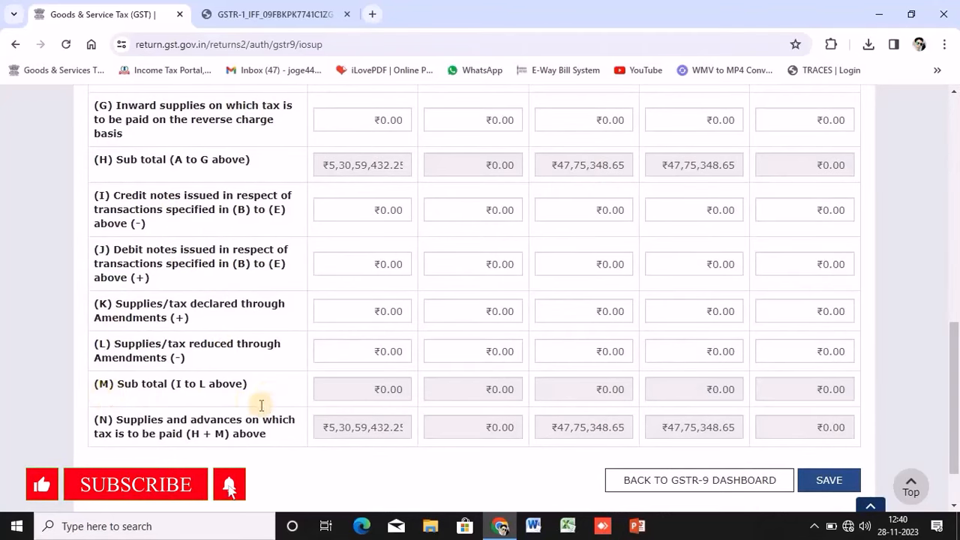
# Compare sub totals (H) and (M) of table 4 with row (N), supplies and advances on which tax is payable.
pyautogui.scroll(-2, 179, 394)
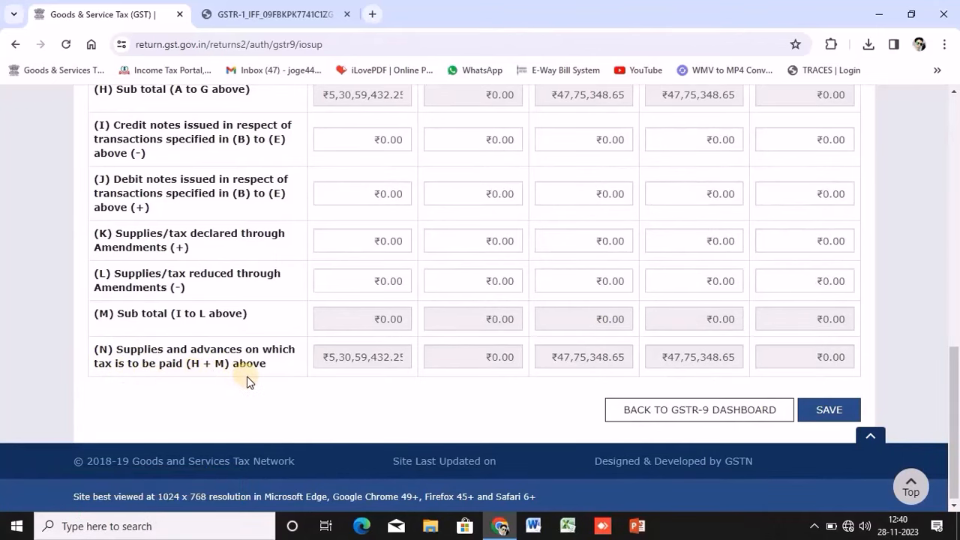
pyautogui.scroll(1, 244, 377)
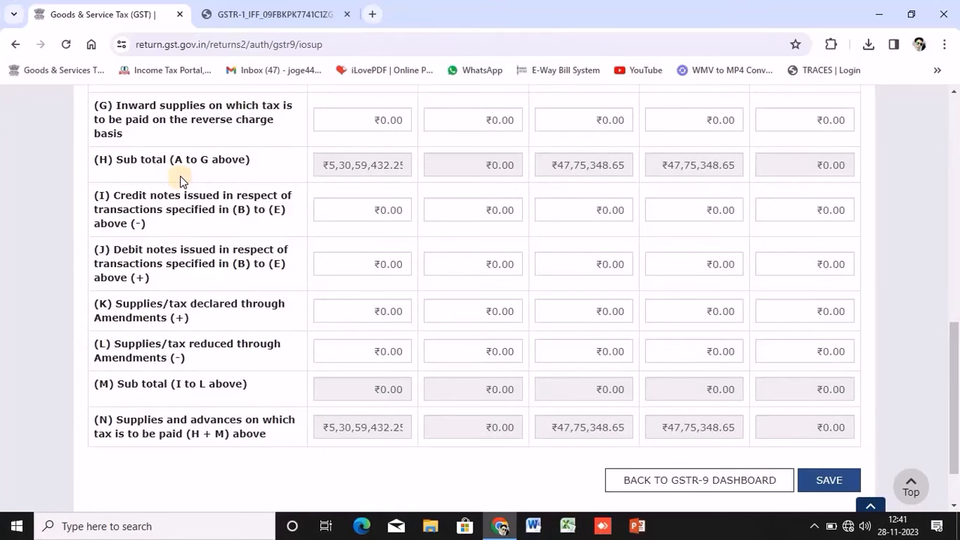
pyautogui.scroll(1, 180, 178)
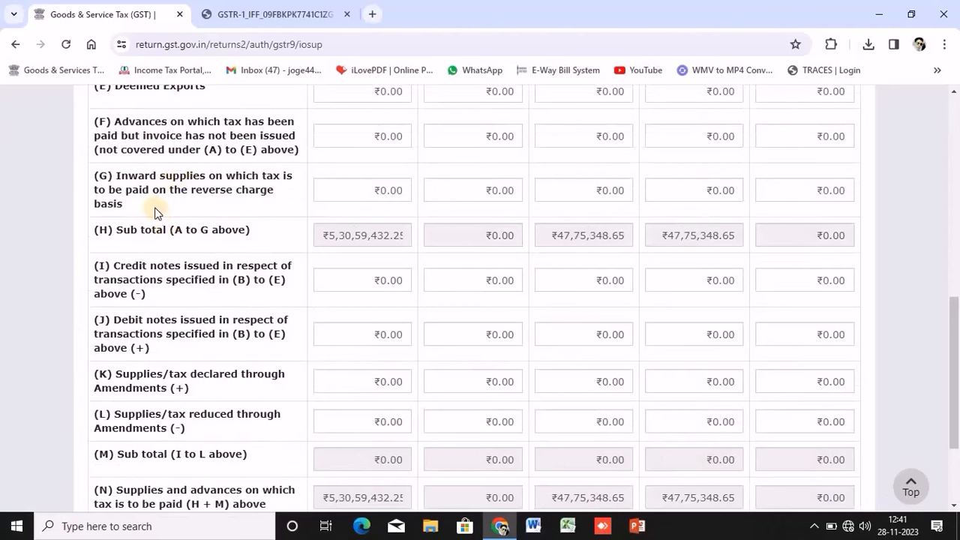
pyautogui.scroll(1, 155, 213)
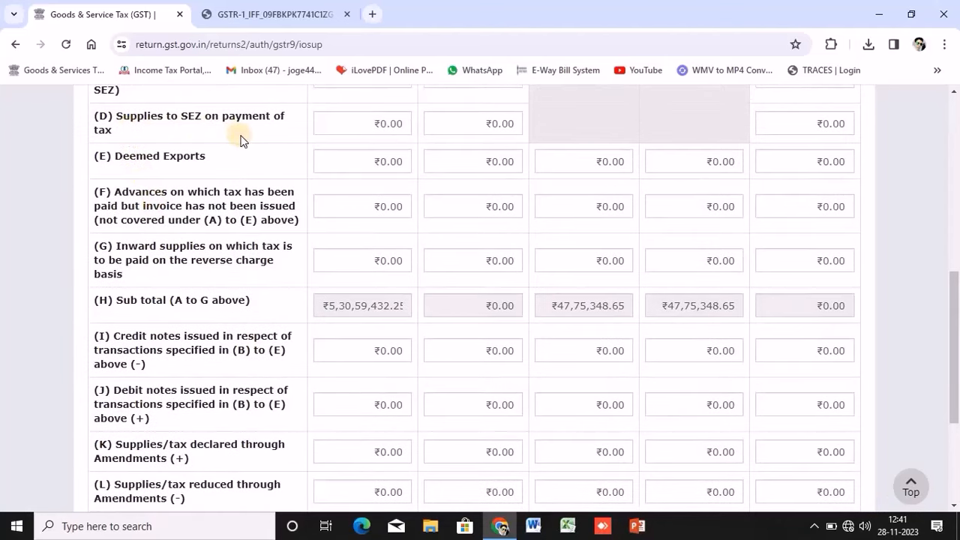
pyautogui.scroll(-1, 204, 249)
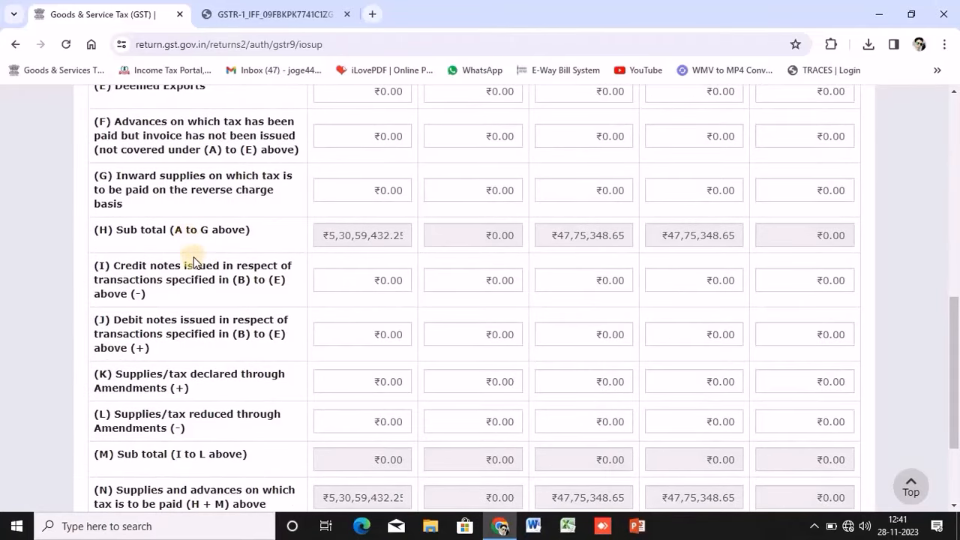
pyautogui.scroll(-2, 191, 263)
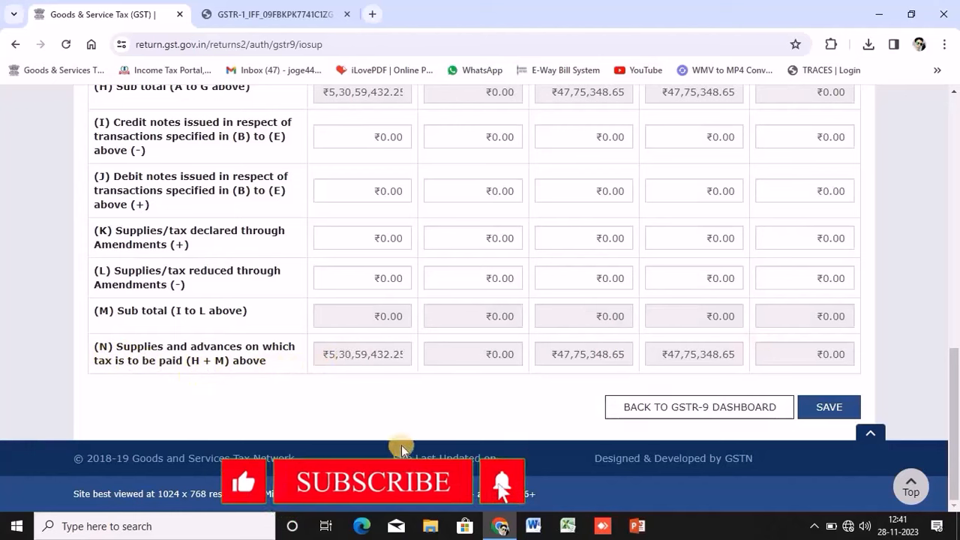
# Compare the taxable value and tax amounts in table 4 row (N) with the total liability line of the GSTR-1/IFF summary PDF.
pyautogui.click(281, 15)
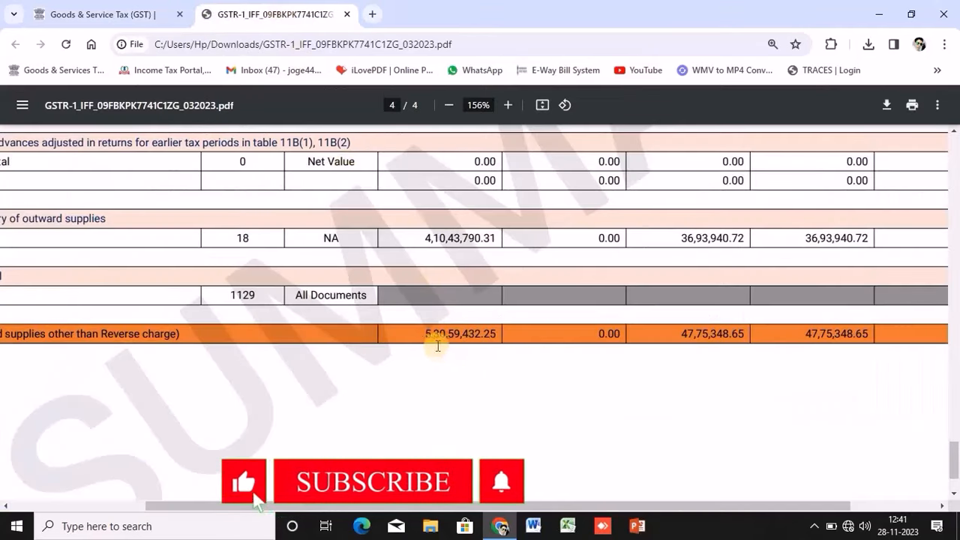
pyautogui.click(94, 15)
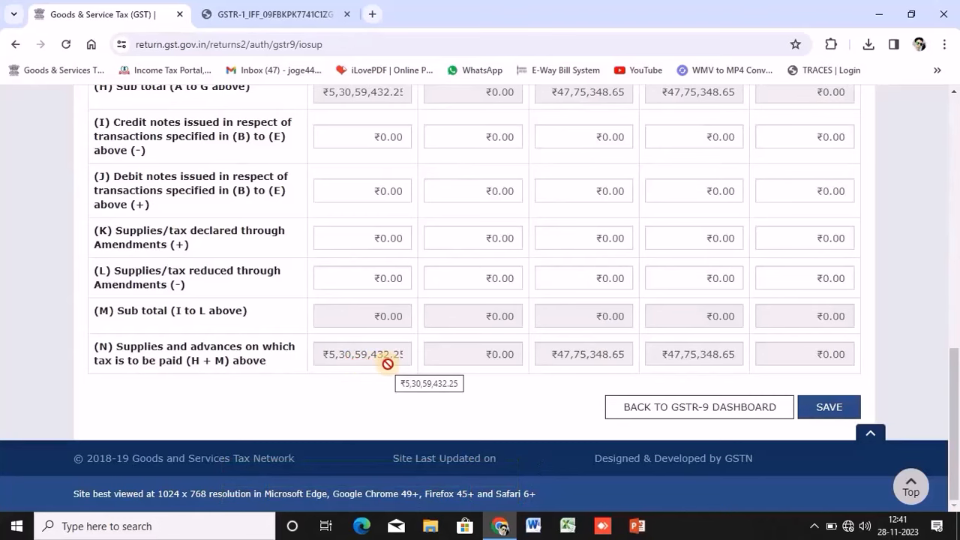
pyautogui.click(300, 12)
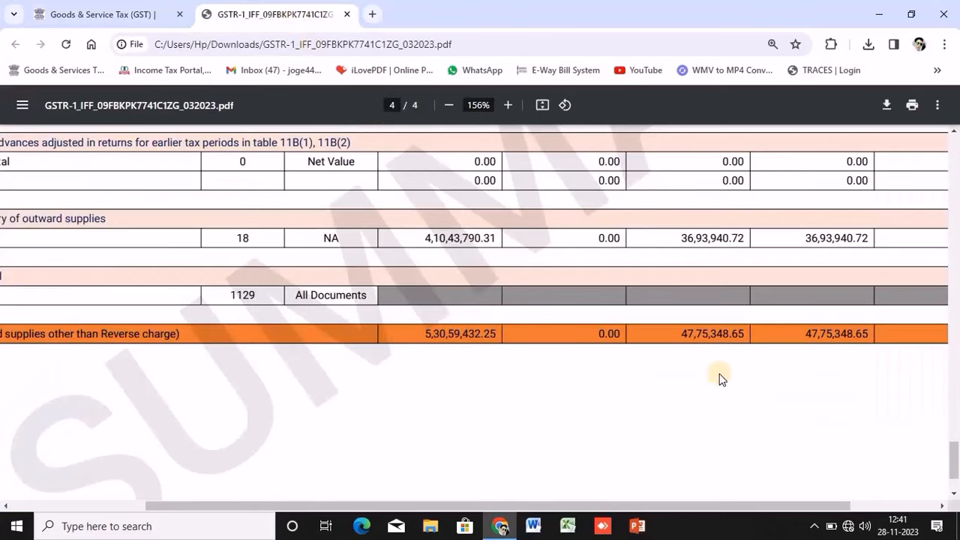
pyautogui.click(129, 15)
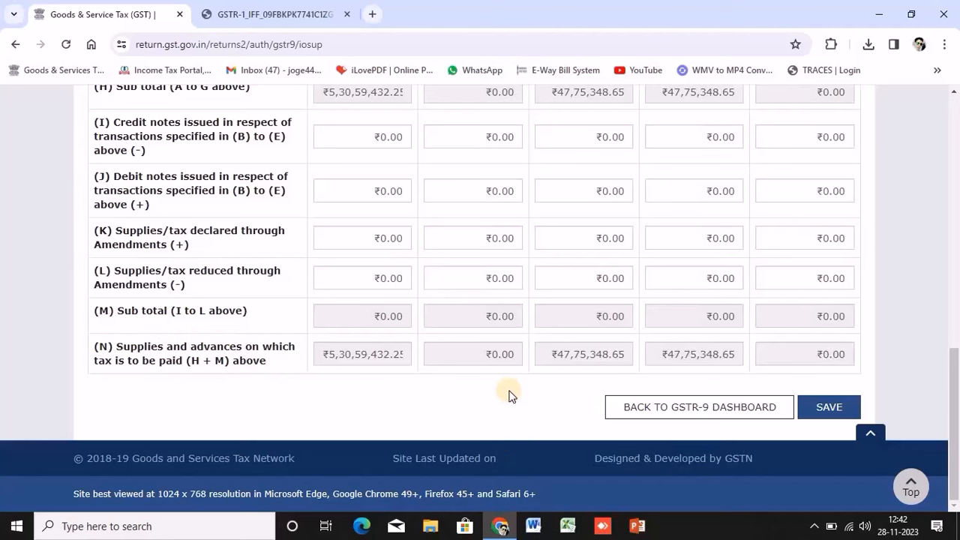
# Save table 4 and return to the GSTR-9 dashboard.
pyautogui.scroll(2, 510, 422)
pyautogui.scroll(-2, 510, 422)
pyautogui.click(830, 408)
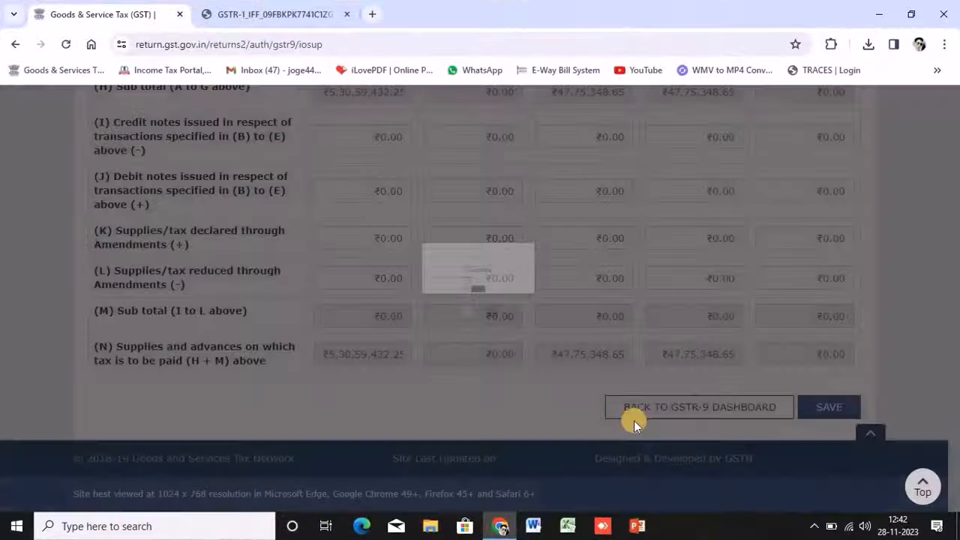
pyautogui.click(631, 414)
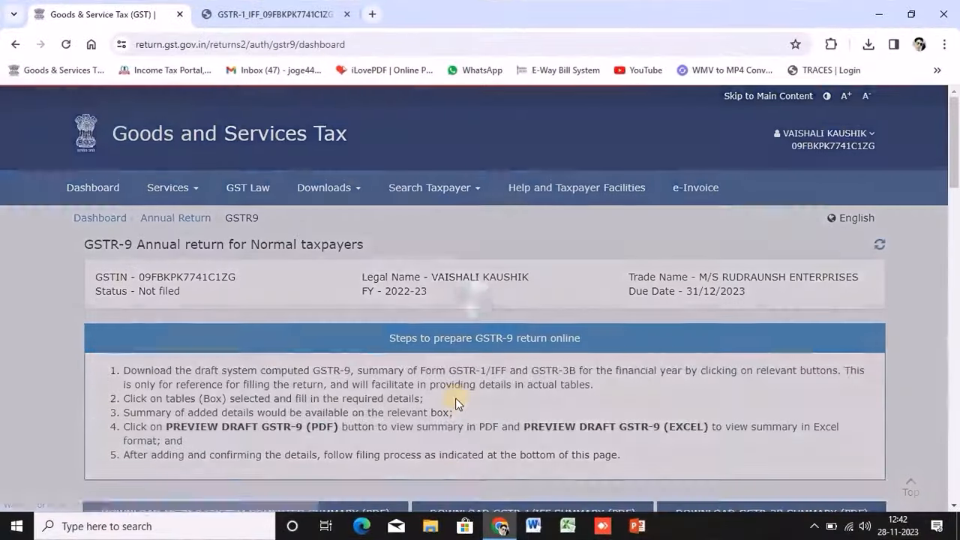
# Open table 5 on outward supplies where tax is not payable and examine its supply rows (A) to (F).
pyautogui.scroll(-2, 451, 402)
pyautogui.scroll(-1, 447, 409)
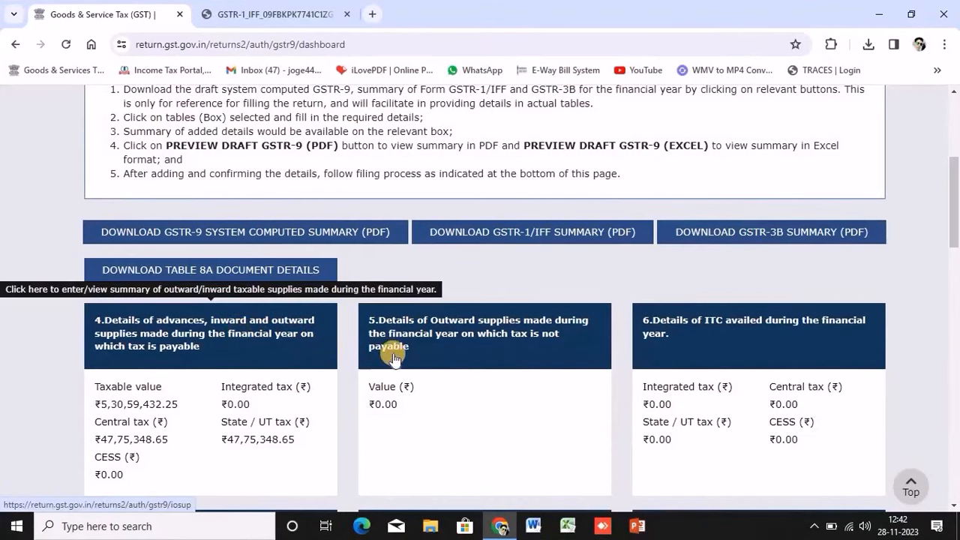
pyautogui.scroll(-1, 420, 363)
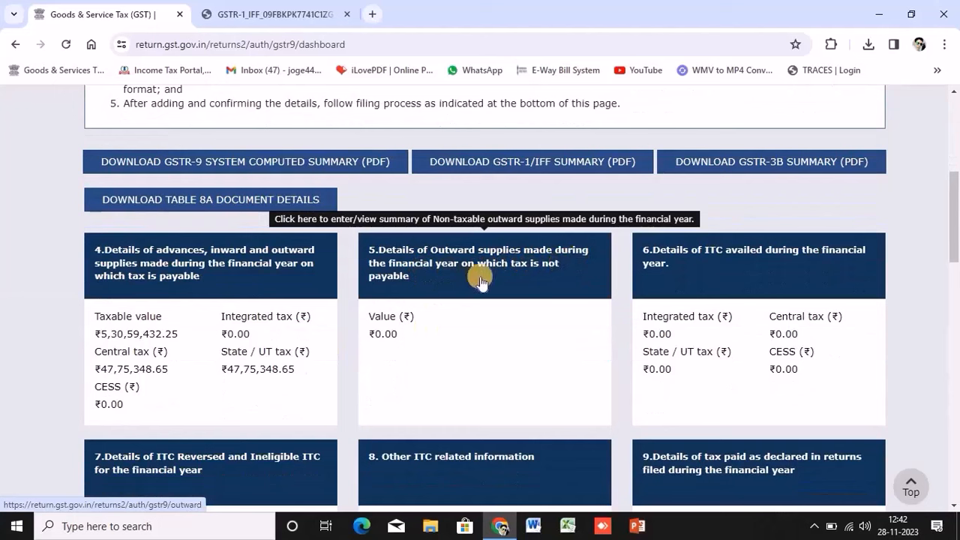
pyautogui.click(525, 291)
pyautogui.scroll(-3, 499, 339)
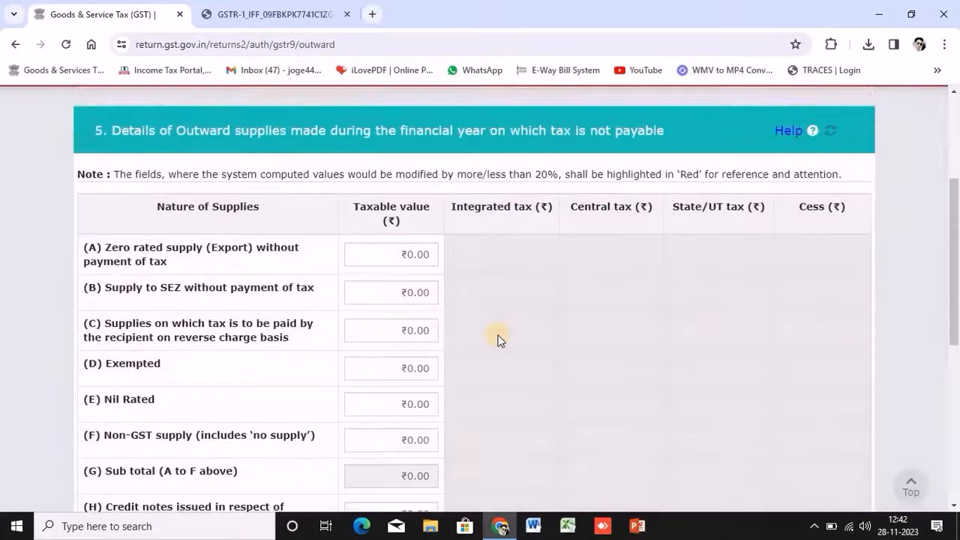
pyautogui.scroll(-2, 499, 340)
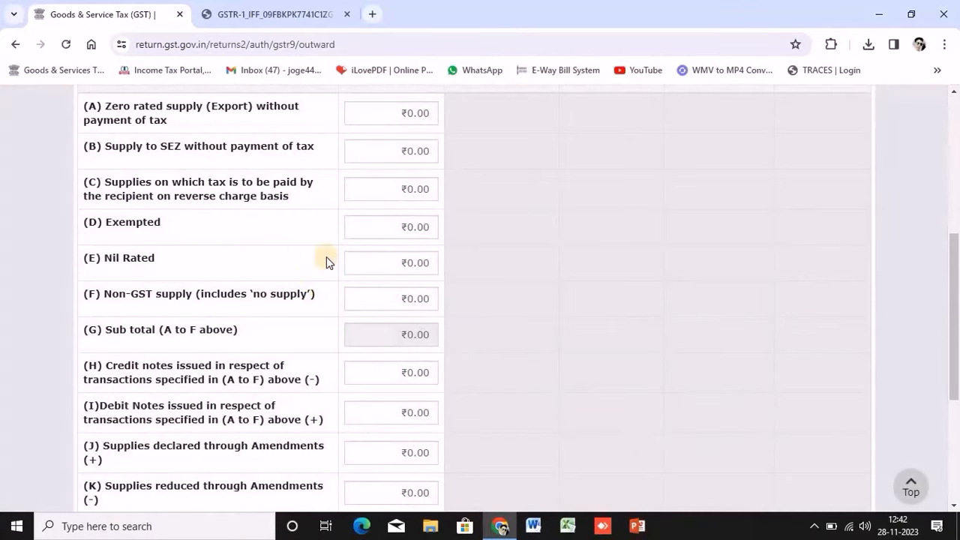
pyautogui.scroll(1, 324, 259)
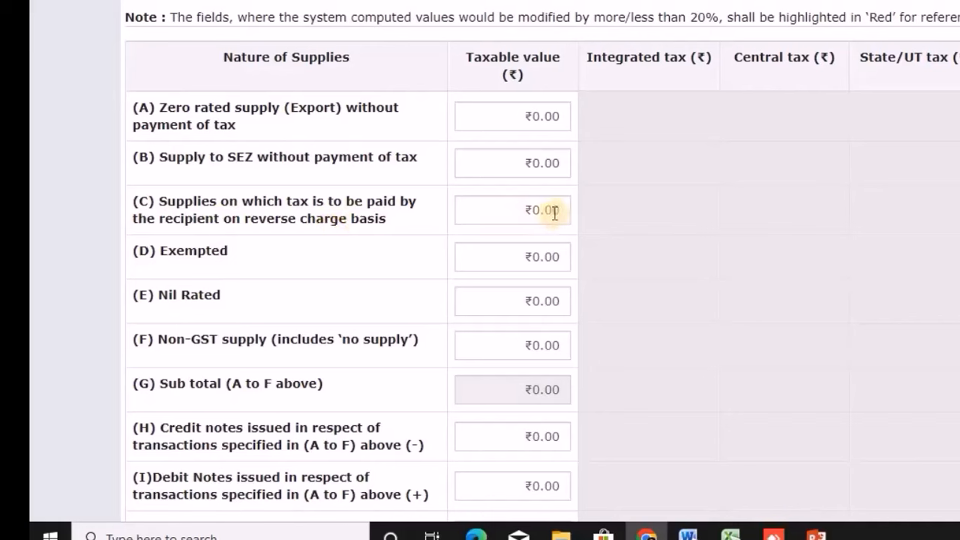
pyautogui.moveTo(548, 223)
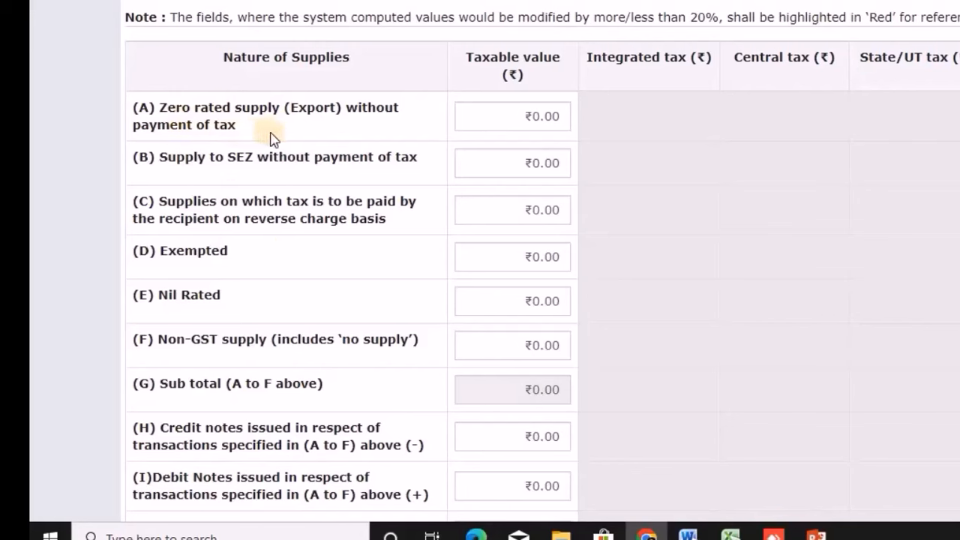
# Examine the credit note (H) and debit note (I) rows of table 5 against supply rows (A) to (F).
pyautogui.scroll(-3, 383, 302)
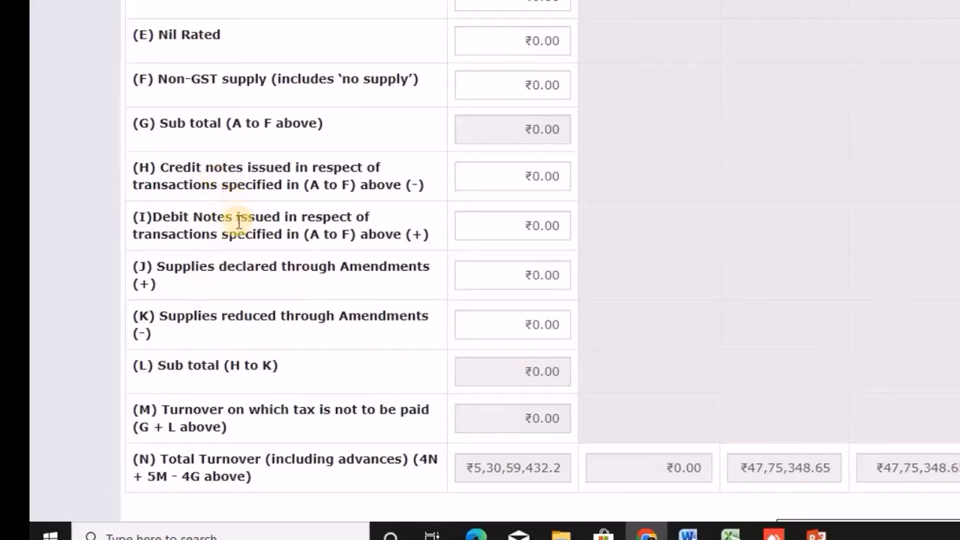
pyautogui.scroll(2, 236, 222)
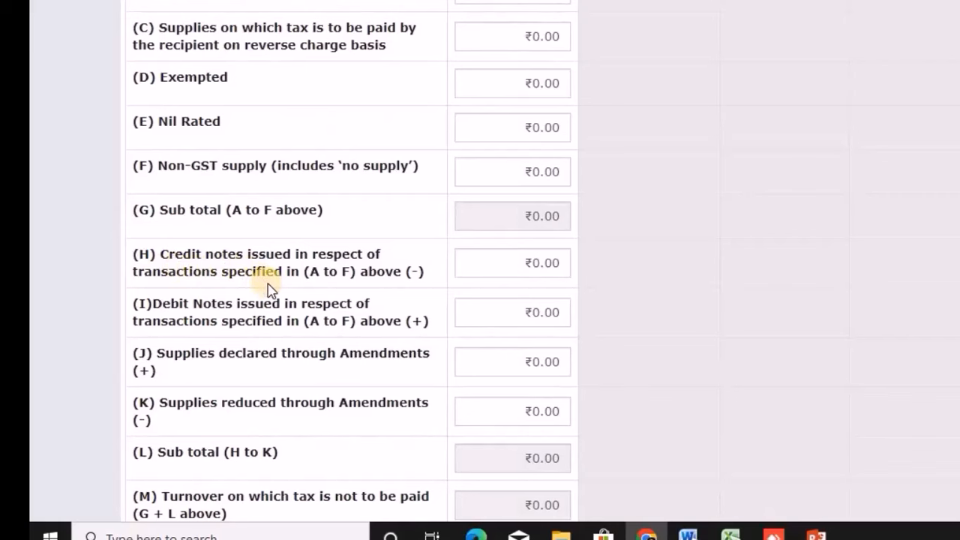
pyautogui.scroll(3, 255, 277)
pyautogui.scroll(-3, 248, 279)
pyautogui.scroll(3, 247, 285)
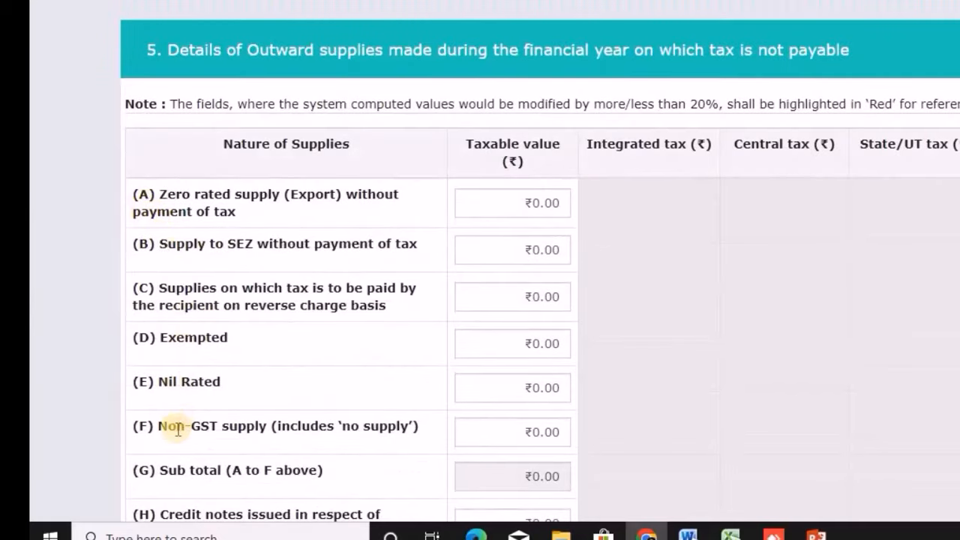
pyautogui.scroll(-3, 180, 432)
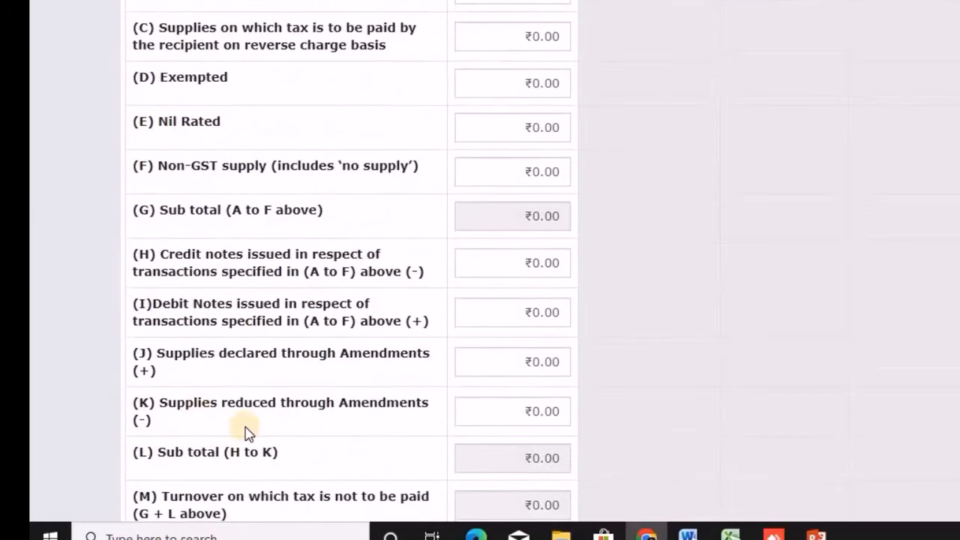
# Examine the amendment rows (J) and (K) of table 5 together with the supply rows they adjust.
pyautogui.scroll(-1, 260, 368)
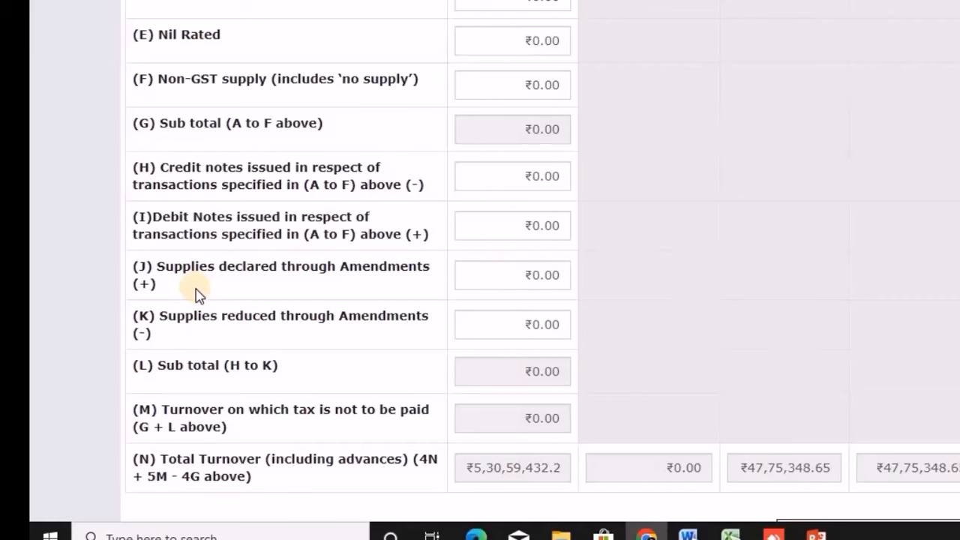
pyautogui.scroll(5, 188, 293)
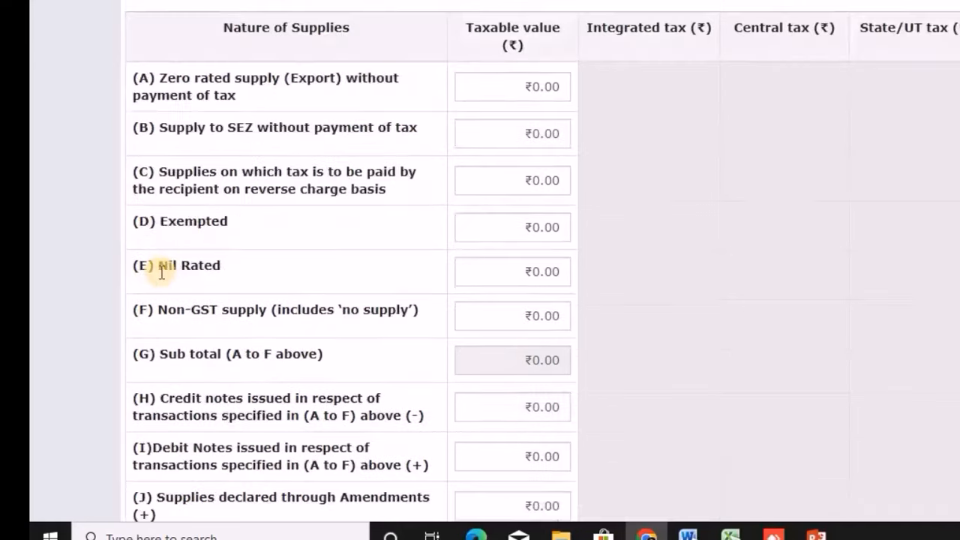
pyautogui.scroll(-3, 181, 296)
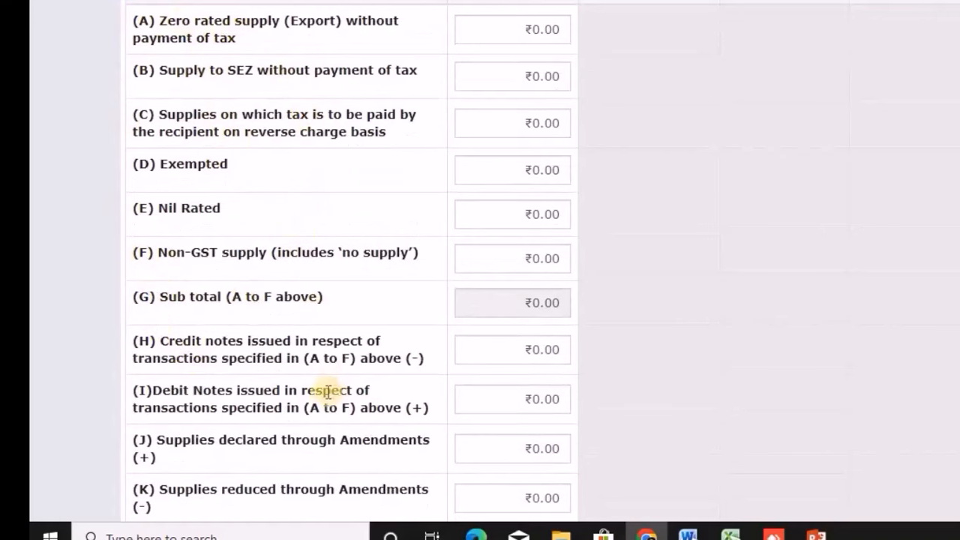
pyautogui.scroll(-3, 327, 386)
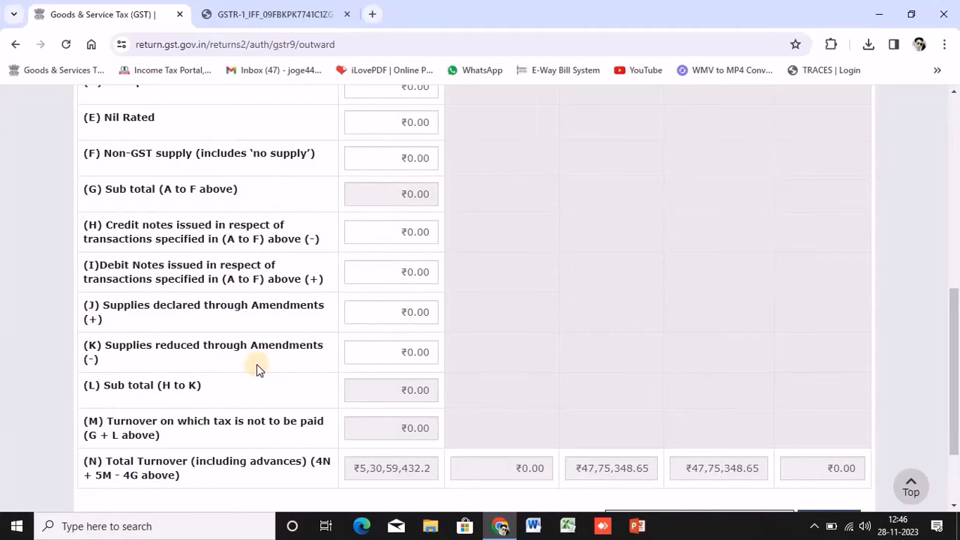
# Review table 5 from supply row (A) through the closing total rows, then return to the GSTR-9 dashboard.
pyautogui.scroll(3, 253, 365)
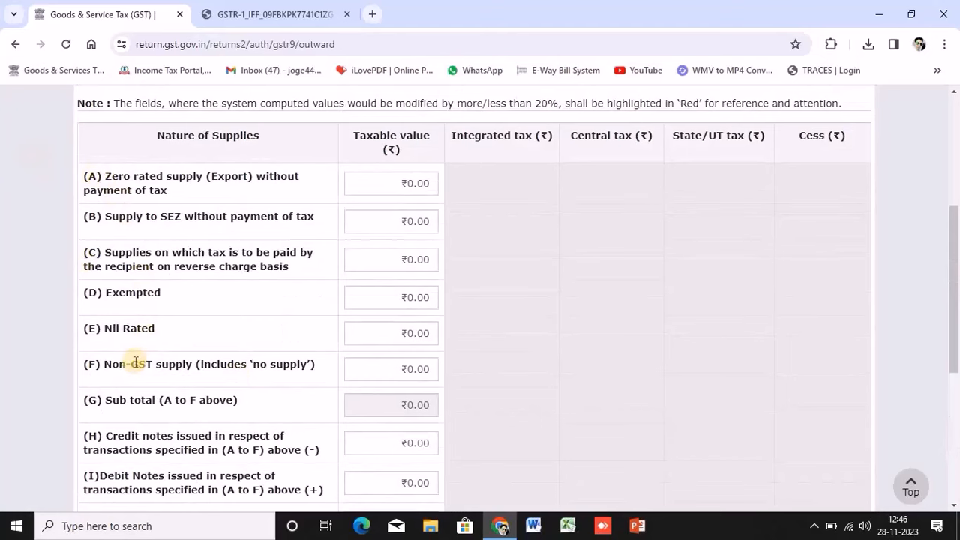
pyautogui.scroll(-3, 135, 363)
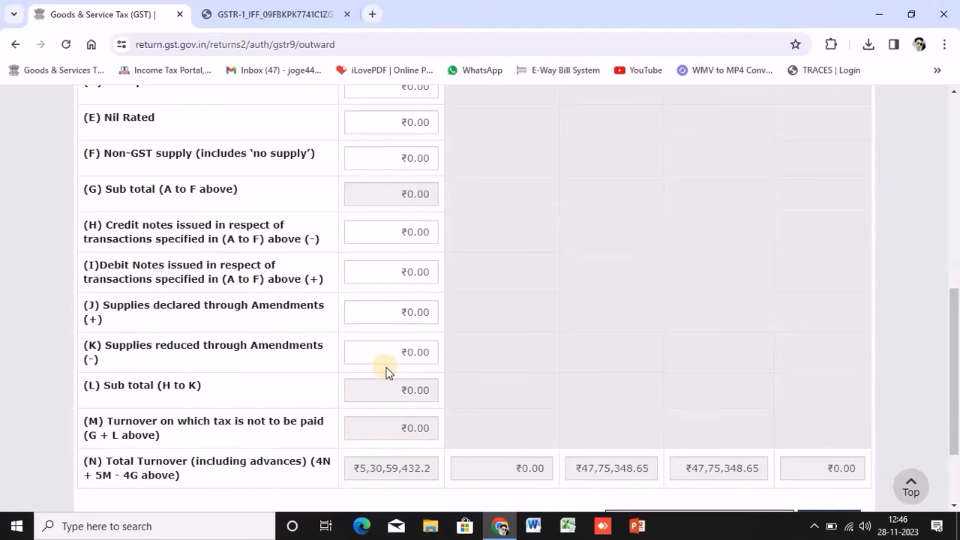
pyautogui.scroll(-2, 403, 352)
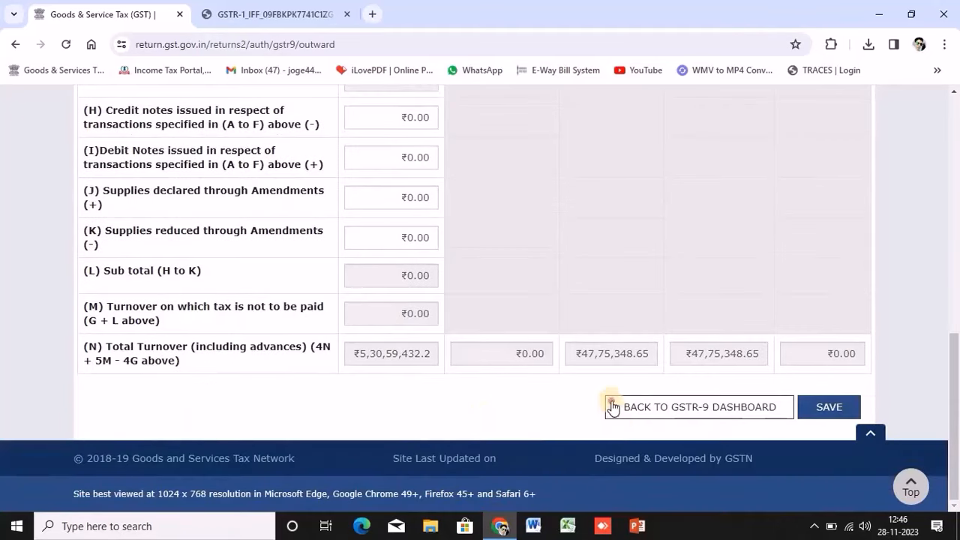
pyautogui.click(611, 407)
# Reopen table 5 from the dashboard and examine how total turnover (N) is computed as 4N + 5M - 4G.
pyautogui.scroll(-3, 482, 416)
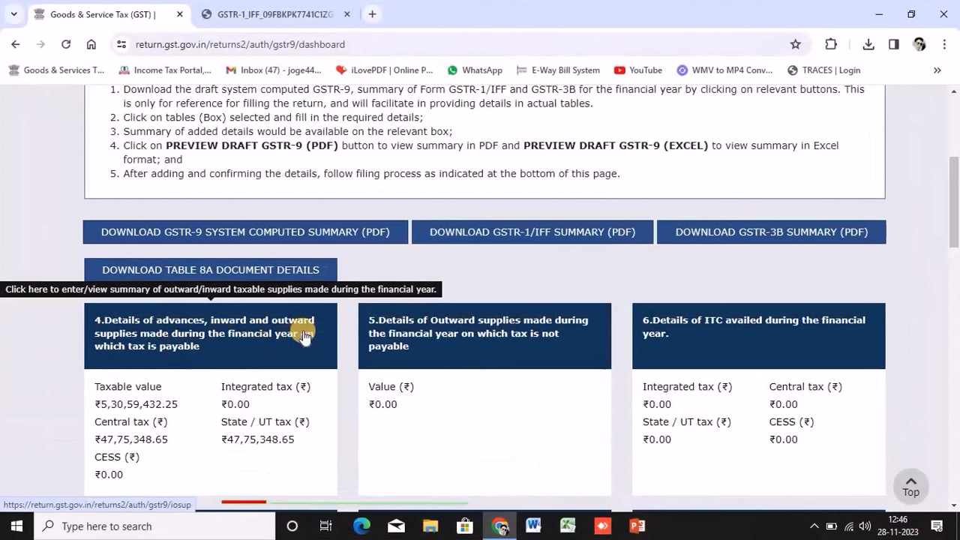
pyautogui.click(415, 358)
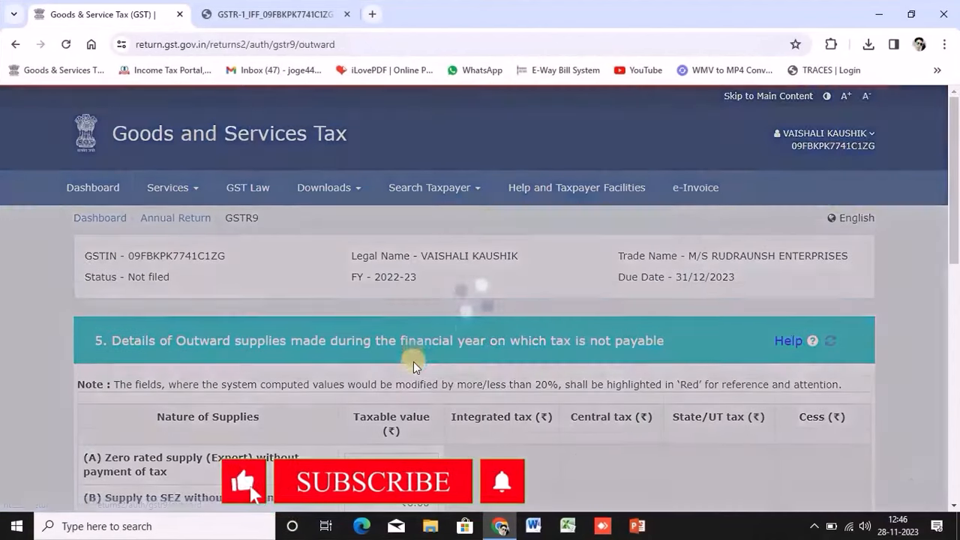
pyautogui.scroll(-4, 414, 368)
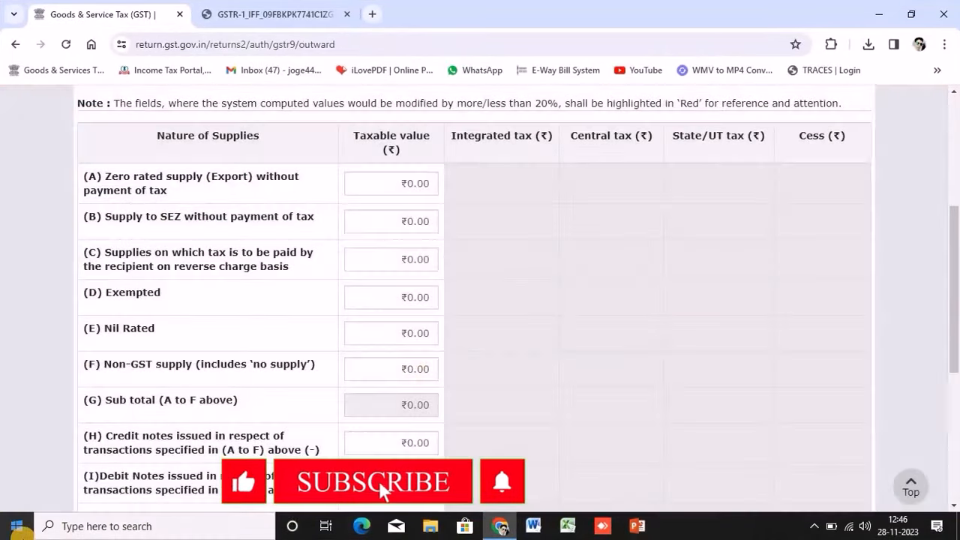
pyautogui.scroll(-3, 10, 188)
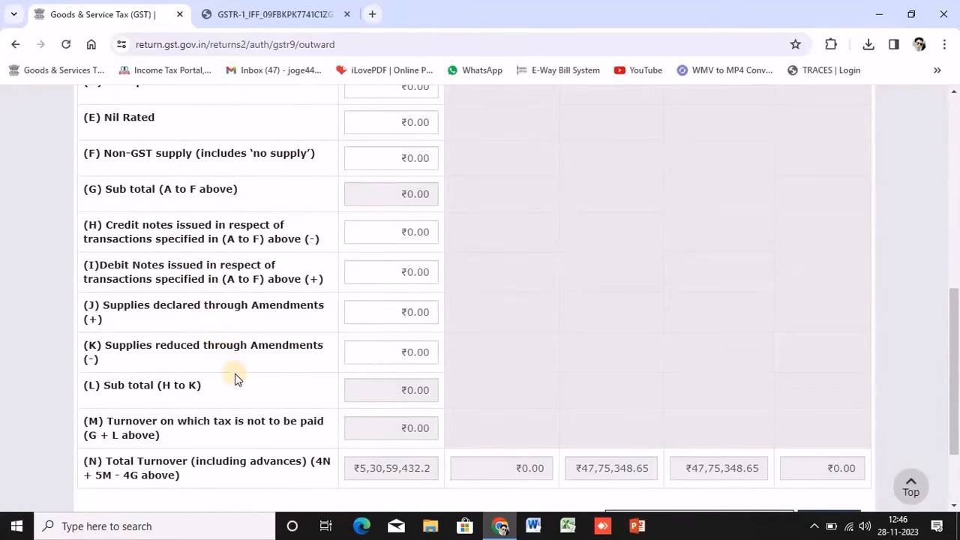
pyautogui.scroll(-1, 236, 375)
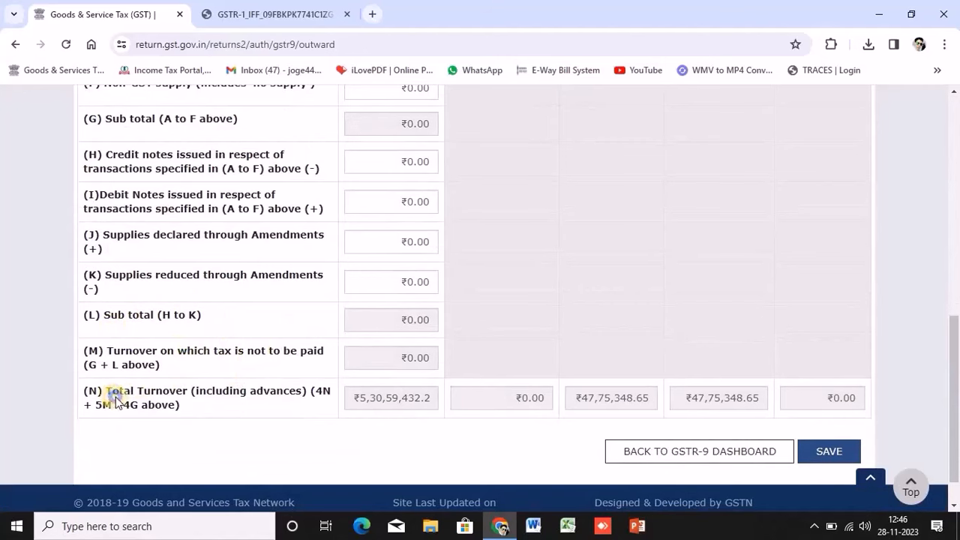
pyautogui.scroll(-1, 135, 396)
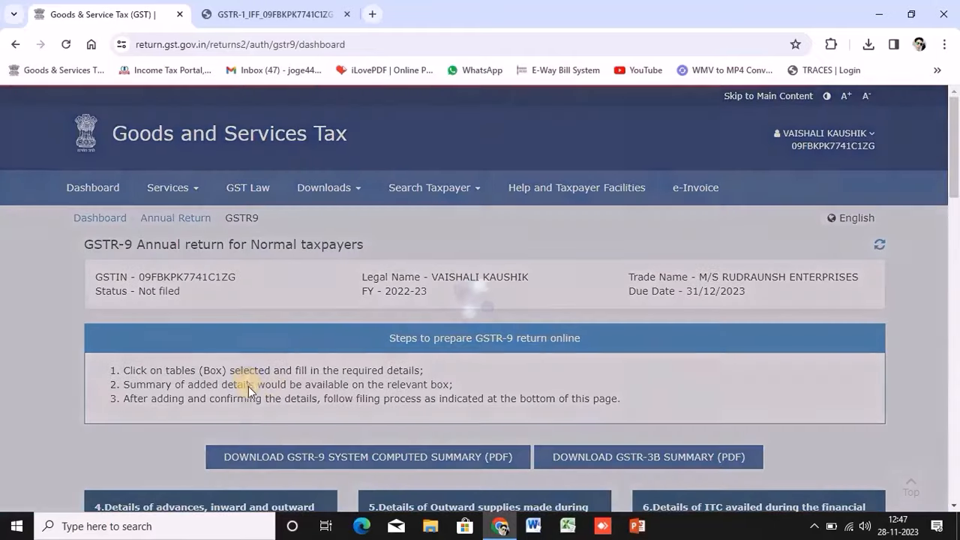
# Open table 4 from the dashboard, review its rows from (A) through supplies and advances (N), and return to the dashboard.
pyautogui.scroll(-4, 279, 326)
pyautogui.click(279, 323)
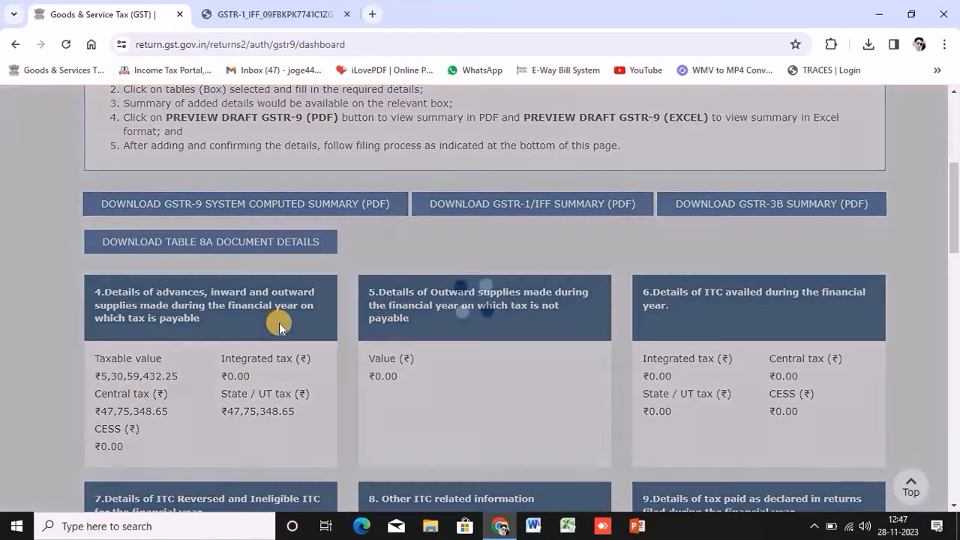
pyautogui.scroll(-1, 360, 394)
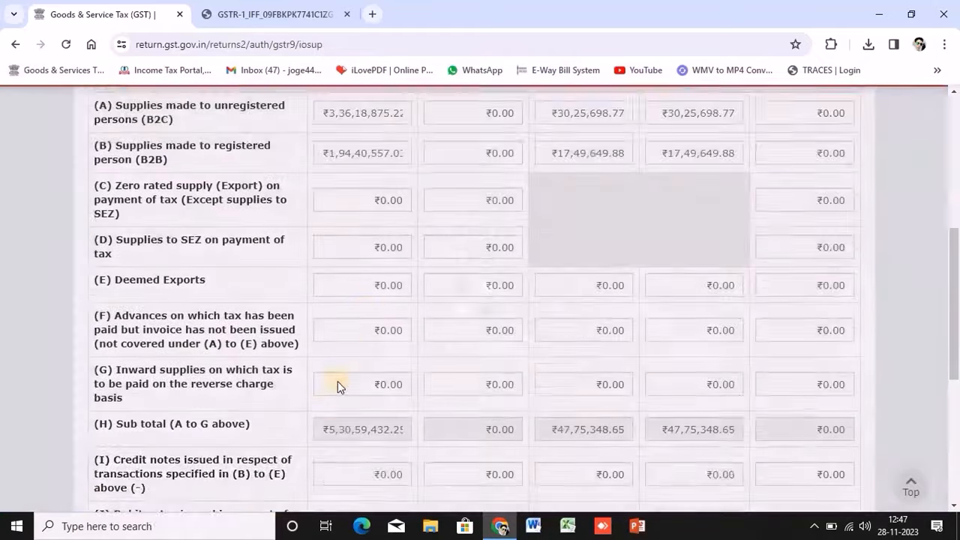
pyautogui.scroll(-2, 338, 381)
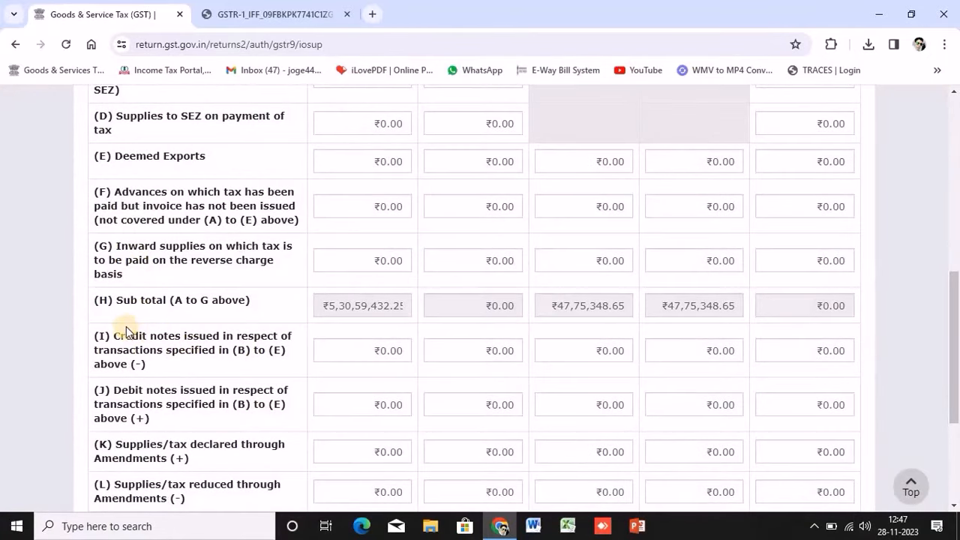
pyautogui.scroll(-2, 126, 326)
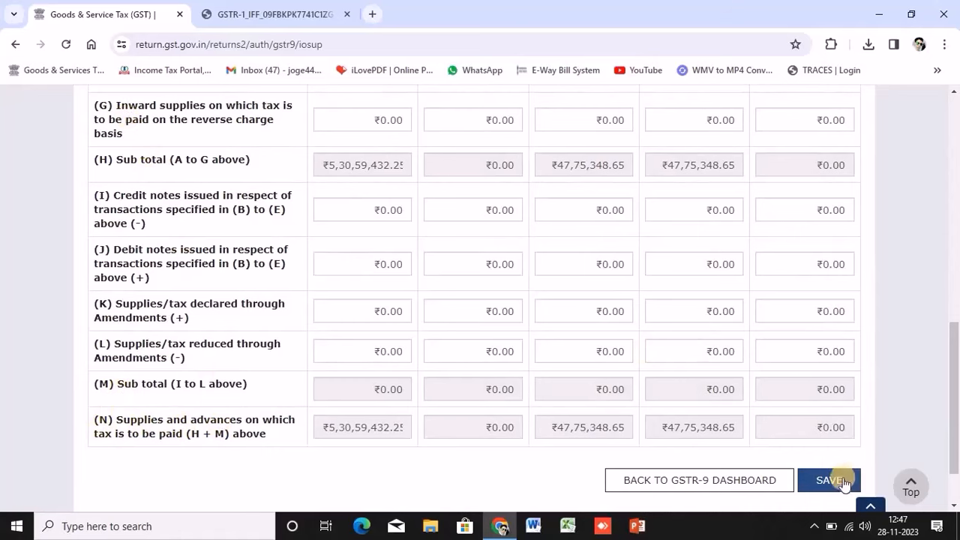
pyautogui.click(739, 480)
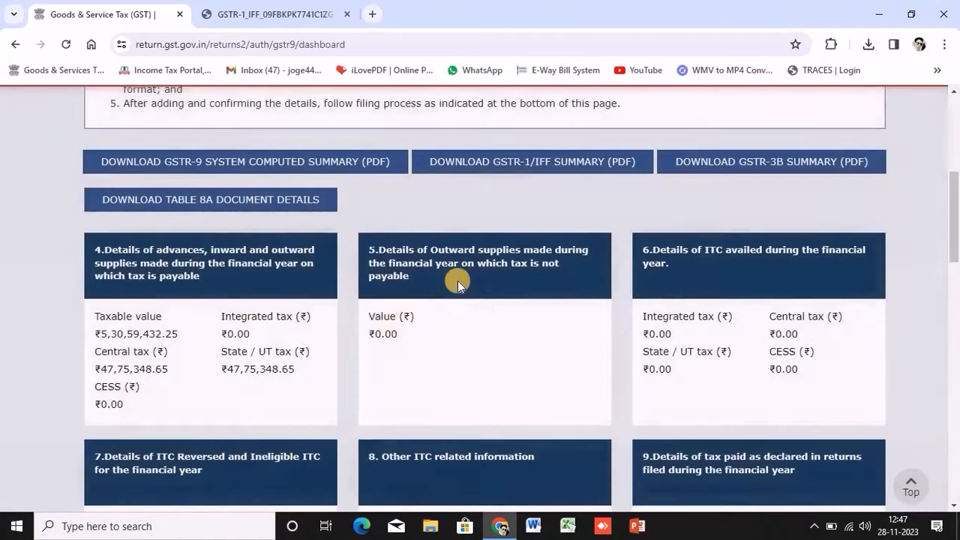
# Review table 5 from the exempted and nil rated rows to total turnover (N), then return to the GSTR-9 dashboard.
pyautogui.click(107, 373)
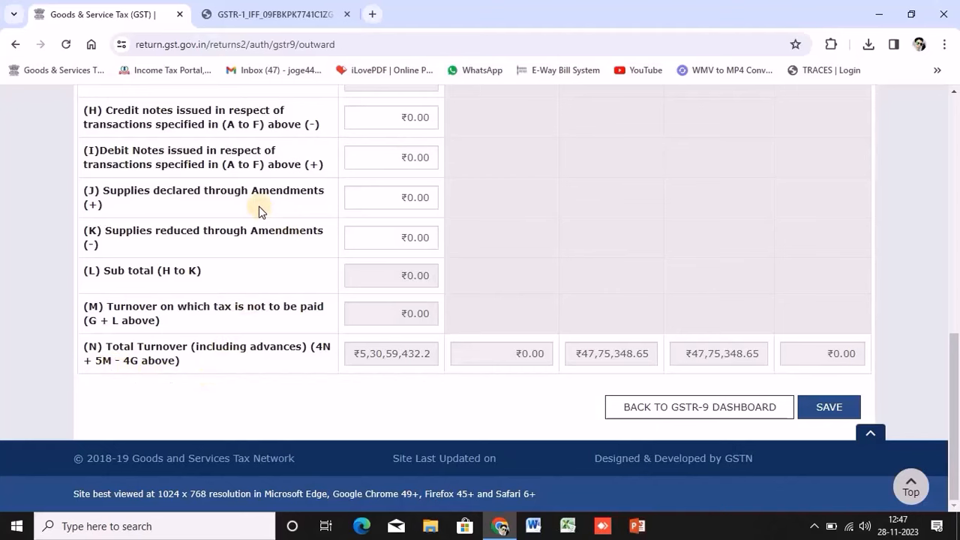
pyautogui.scroll(2, 259, 206)
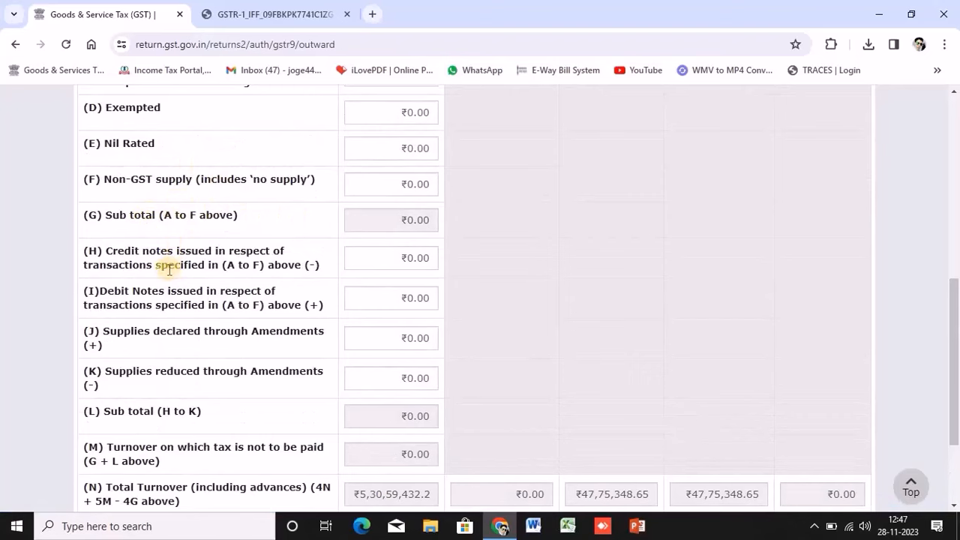
pyautogui.scroll(-2, 384, 272)
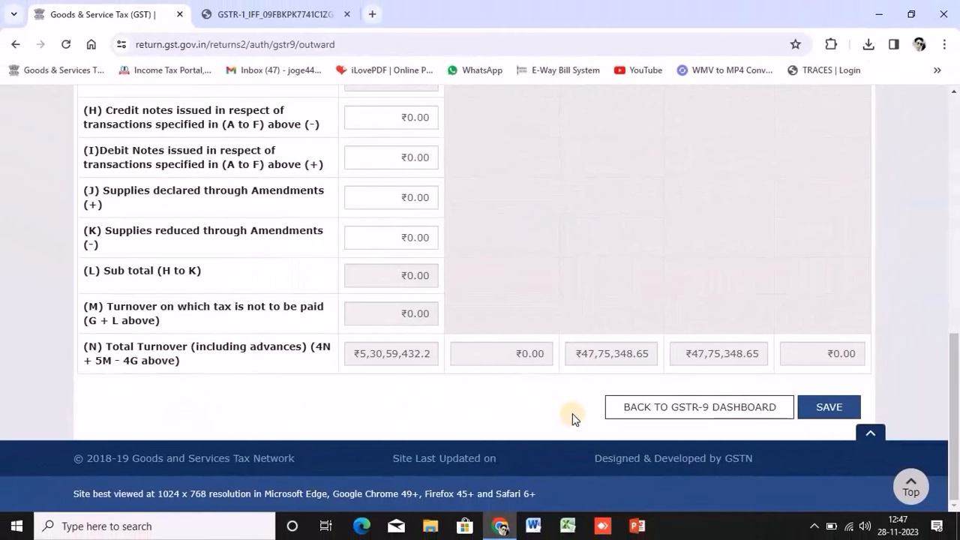
pyautogui.click(690, 409)
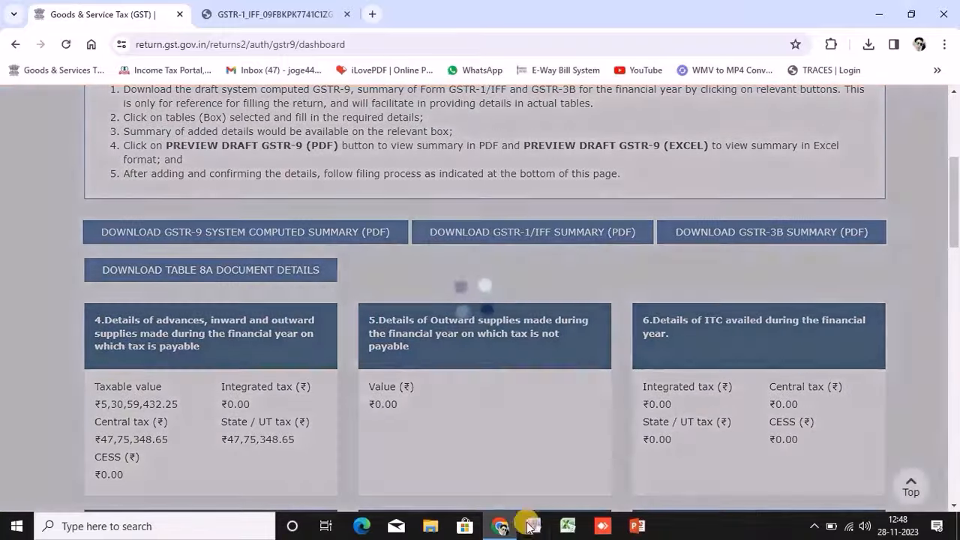
# Open table 6 on ITC availed and examine rows (A) to (D) with their inputs, capital goods and input services split.
pyautogui.click(706, 337)
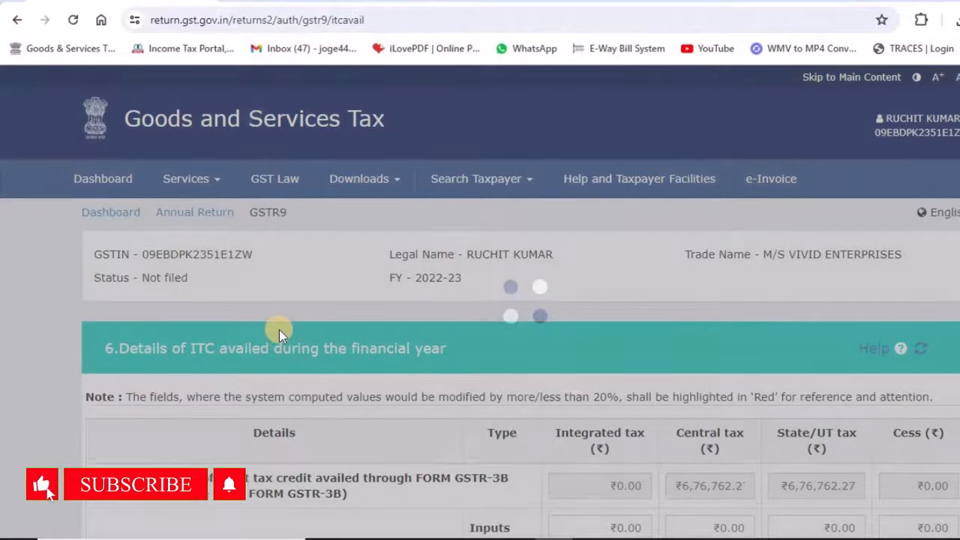
pyautogui.scroll(-2, 279, 329)
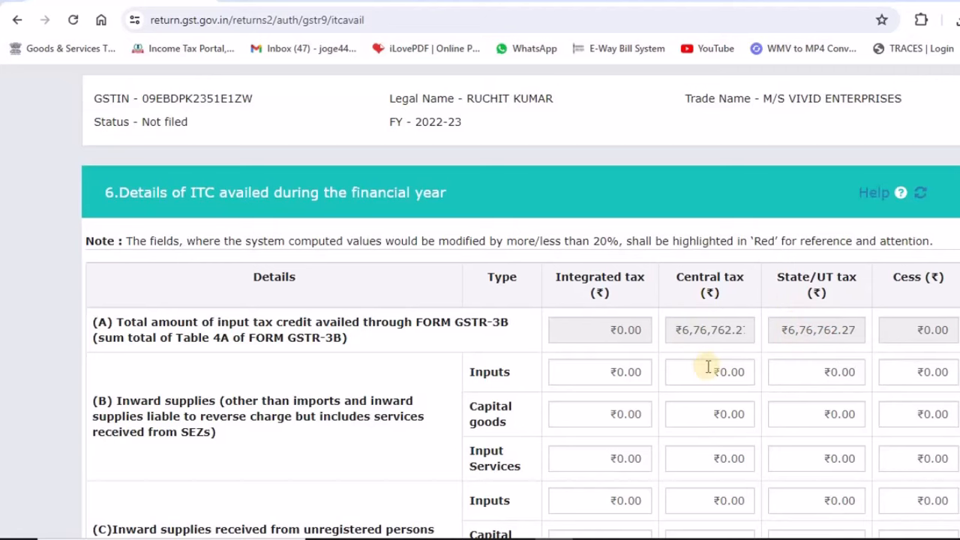
pyautogui.scroll(-1, 480, 314)
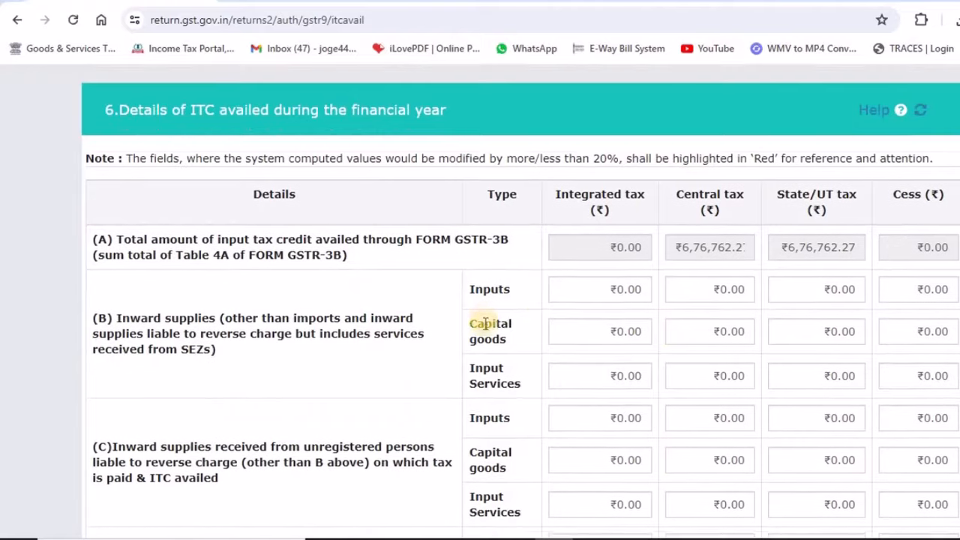
pyautogui.scroll(-2, 483, 318)
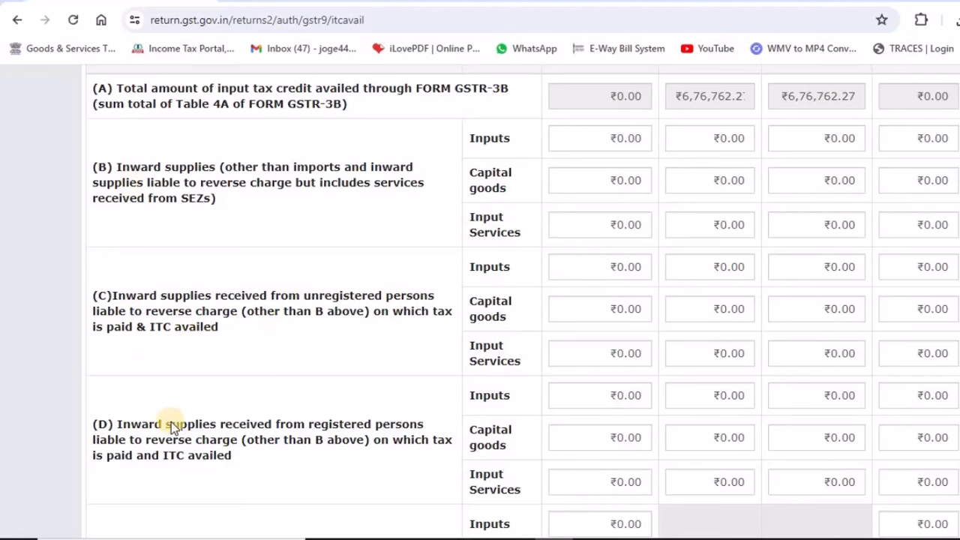
pyautogui.scroll(-1, 171, 422)
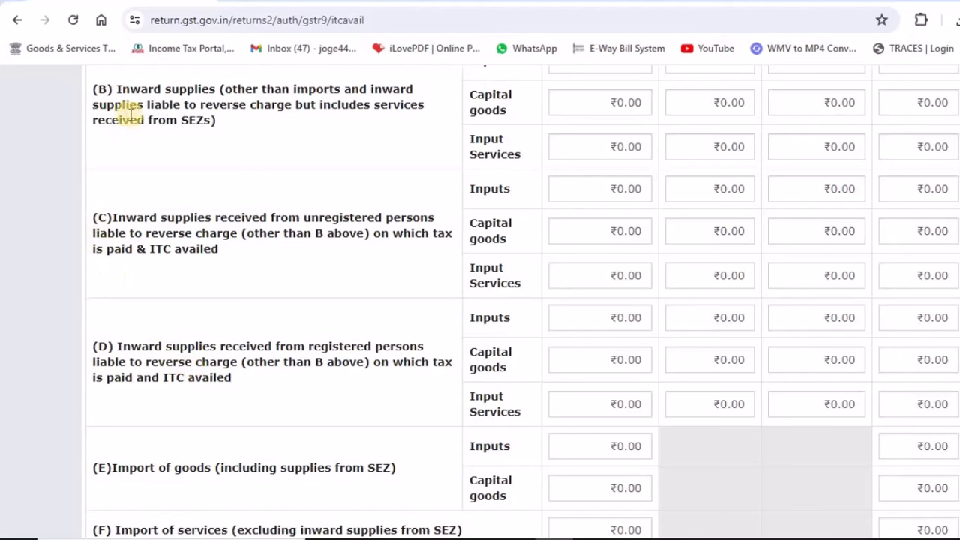
pyautogui.scroll(2, 129, 243)
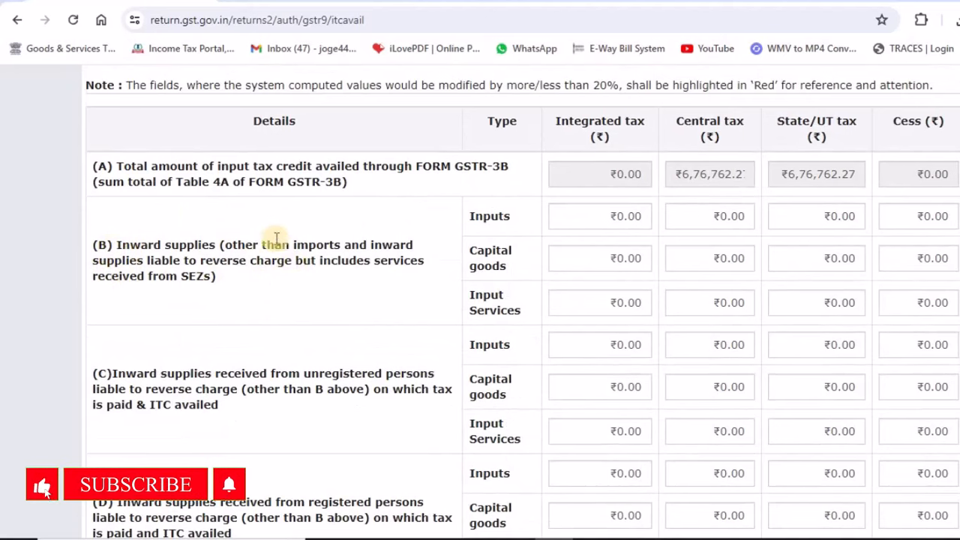
# Examine the import of goods row (E) of table 6 alongside the reverse charge rows (C) and (D).
pyautogui.scroll(-3, 242, 354)
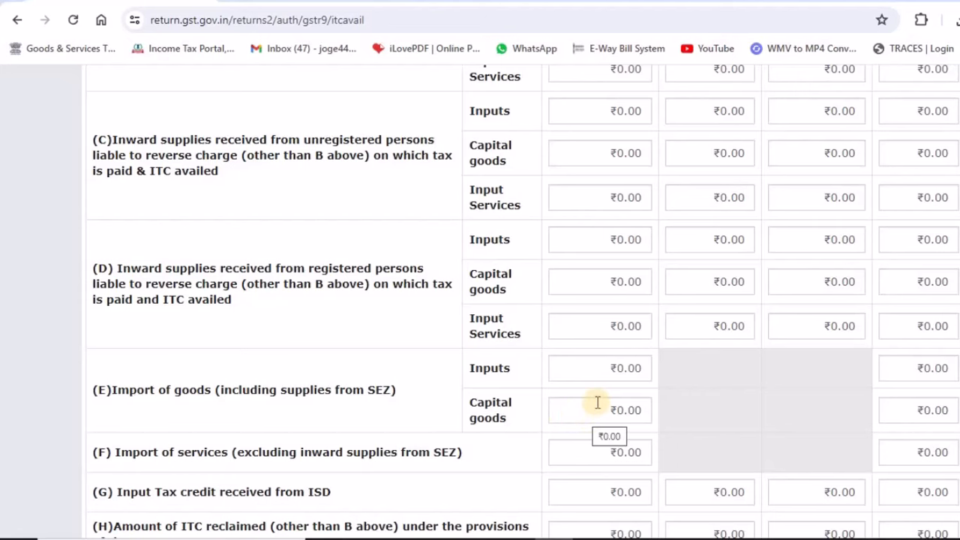
pyautogui.scroll(3, 603, 398)
pyautogui.scroll(-5, 604, 407)
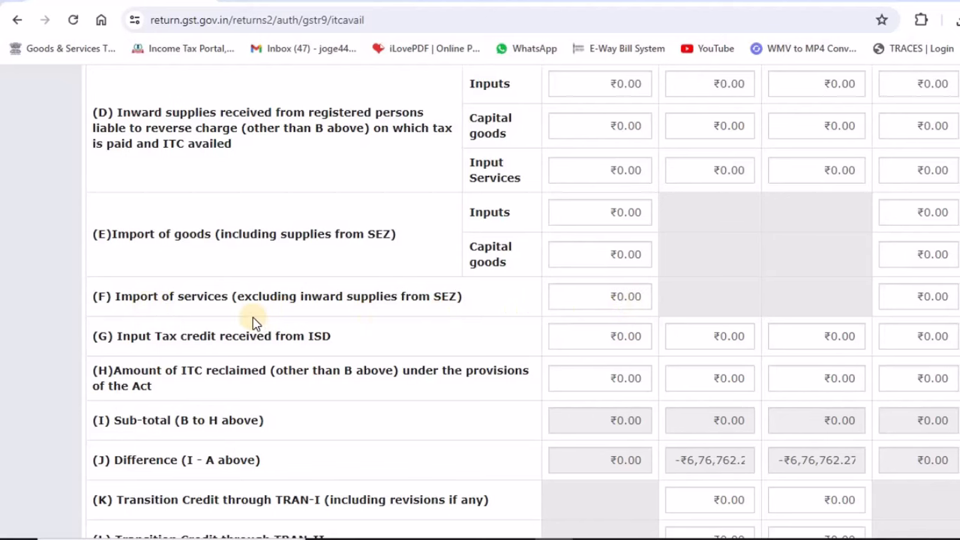
pyautogui.scroll(3, 252, 321)
pyautogui.scroll(-3, 253, 317)
pyautogui.scroll(3, 383, 272)
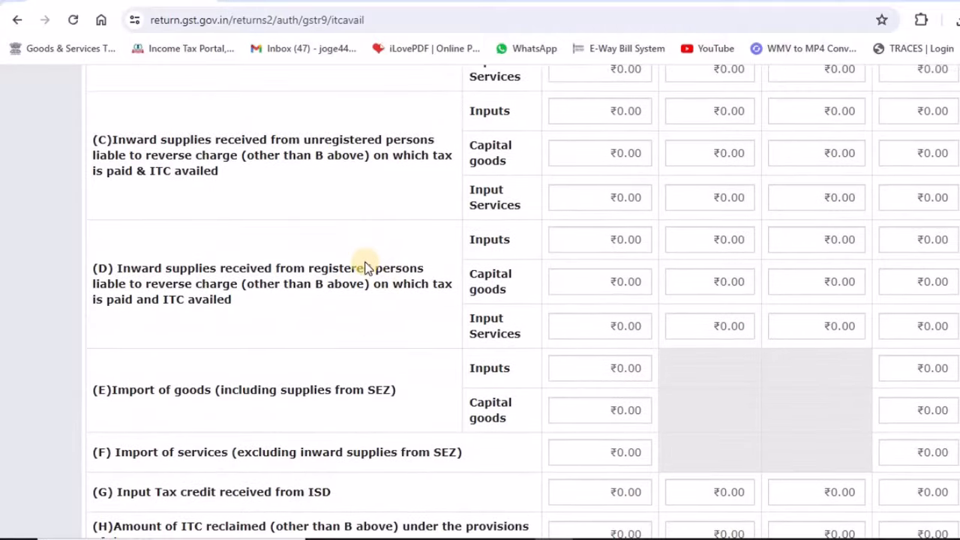
pyautogui.scroll(1, 367, 268)
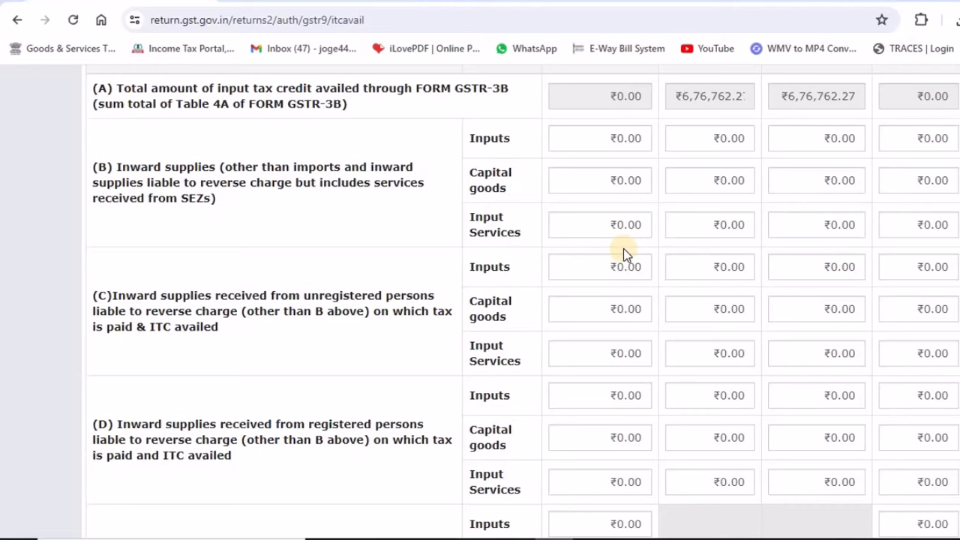
# Examine table 6 rows (F) import of services, (G) ITC received from ISD and (H) ITC reclaimed.
pyautogui.scroll(-4, 604, 229)
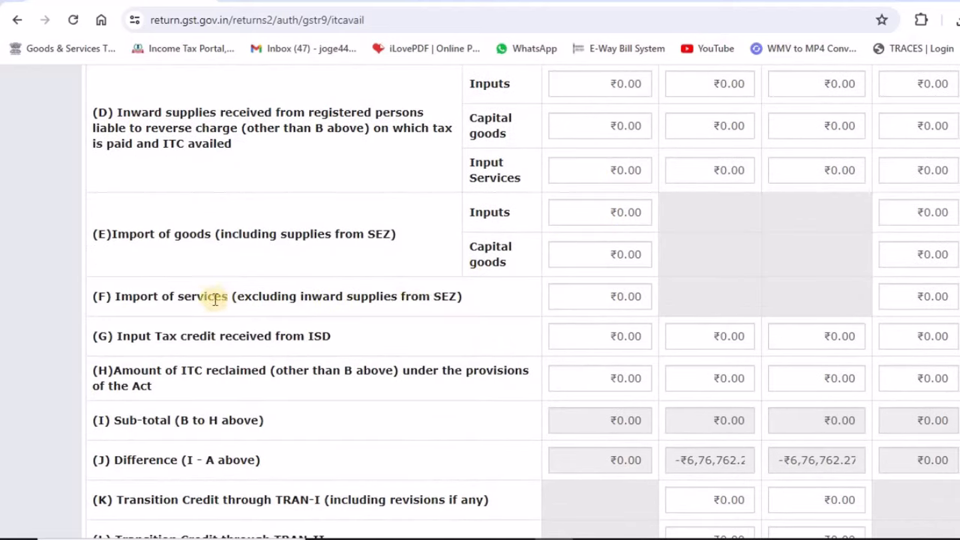
pyautogui.scroll(-1, 185, 304)
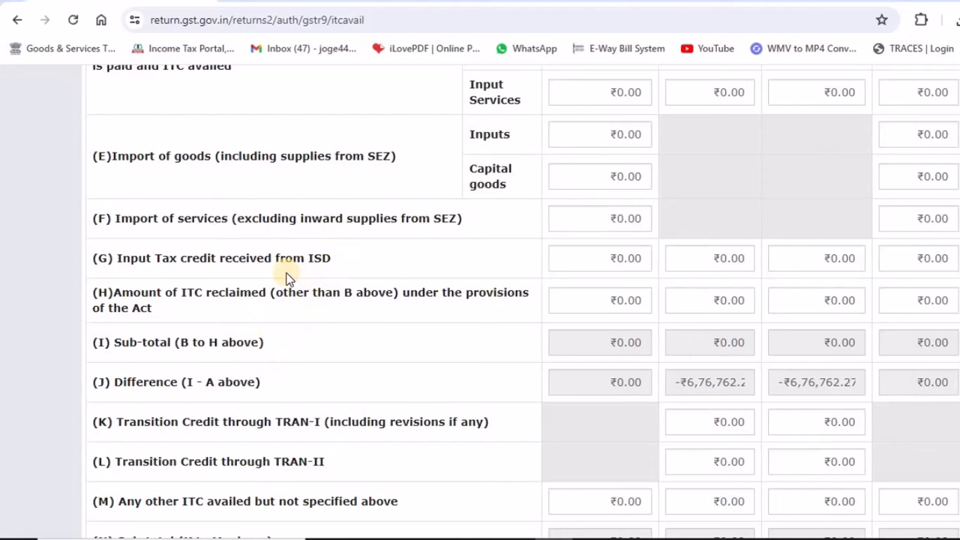
pyautogui.scroll(3, 287, 274)
pyautogui.scroll(-3, 306, 285)
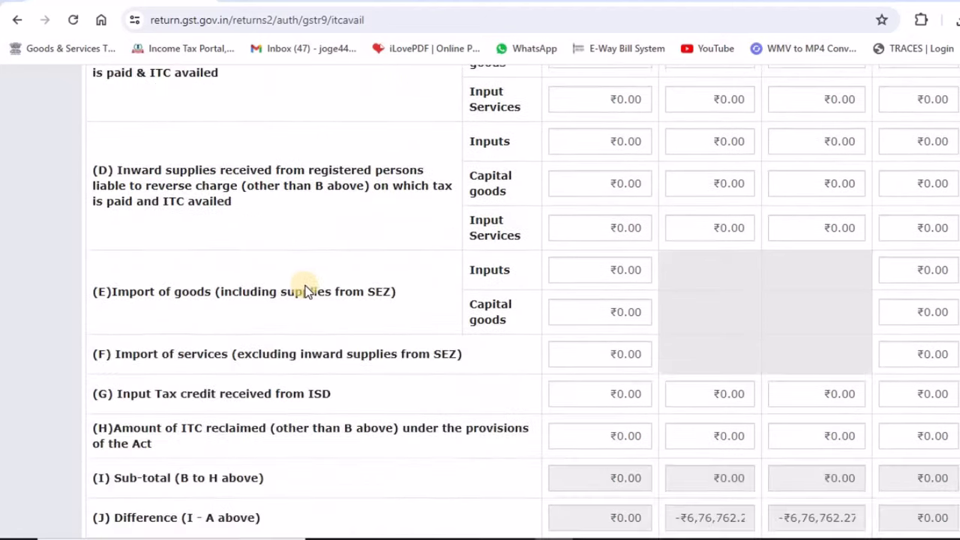
pyautogui.scroll(-1, 450, 338)
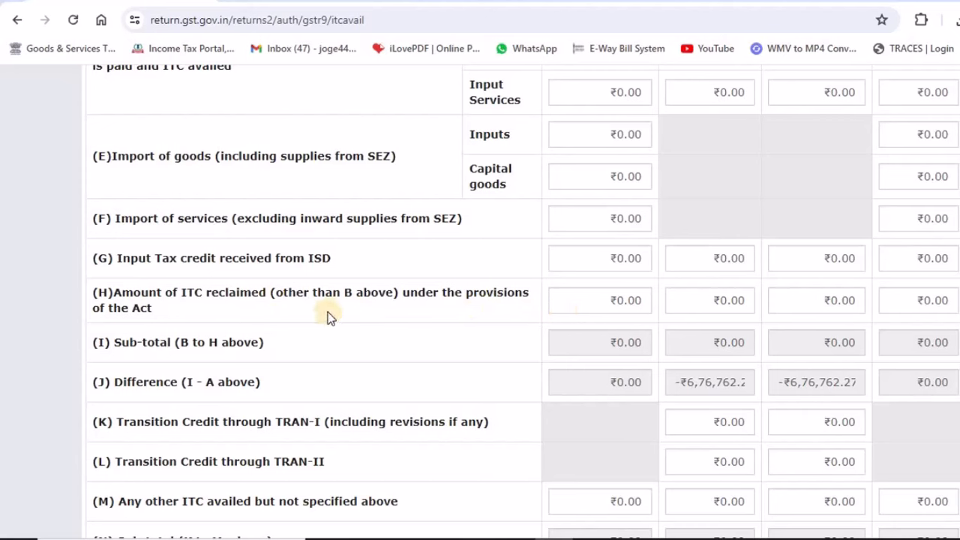
# Compare the GSTR-3B credit in row (A) of table 6 with sub-total (I) and difference (J).
pyautogui.scroll(10, 320, 315)
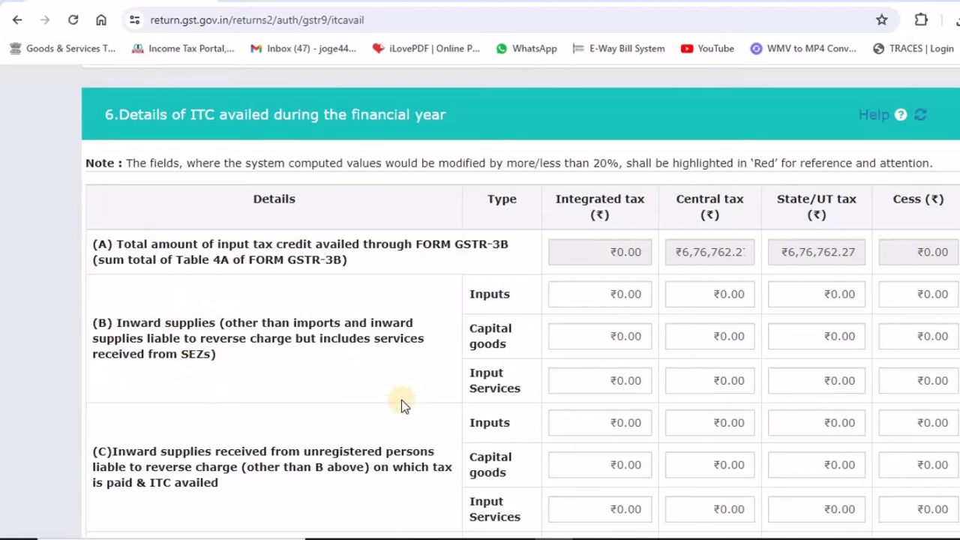
pyautogui.scroll(-7, 411, 393)
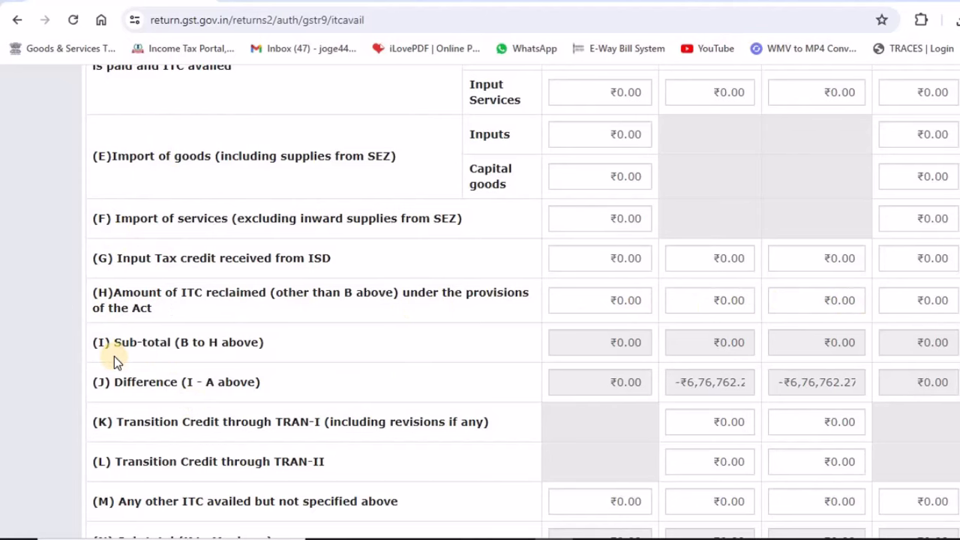
pyautogui.scroll(9, 169, 360)
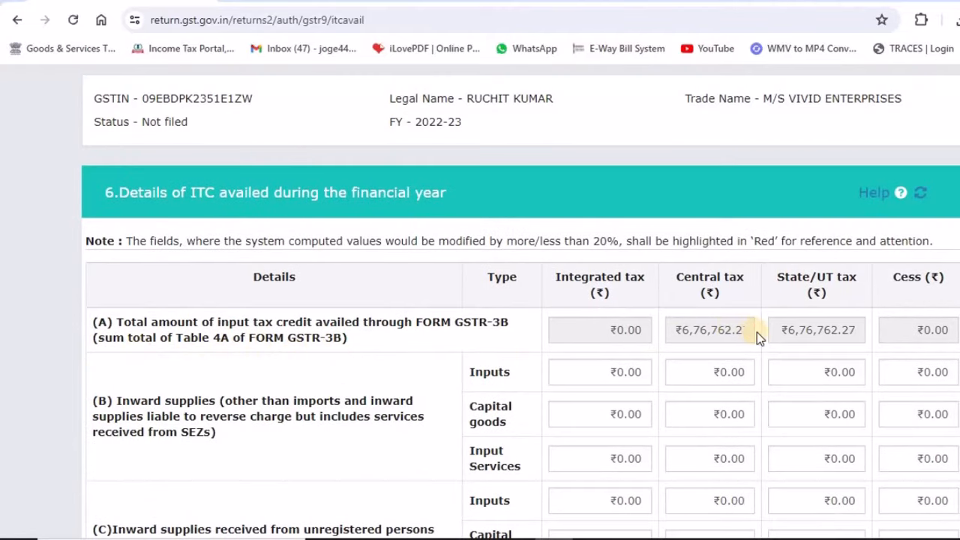
pyautogui.scroll(-2, 611, 364)
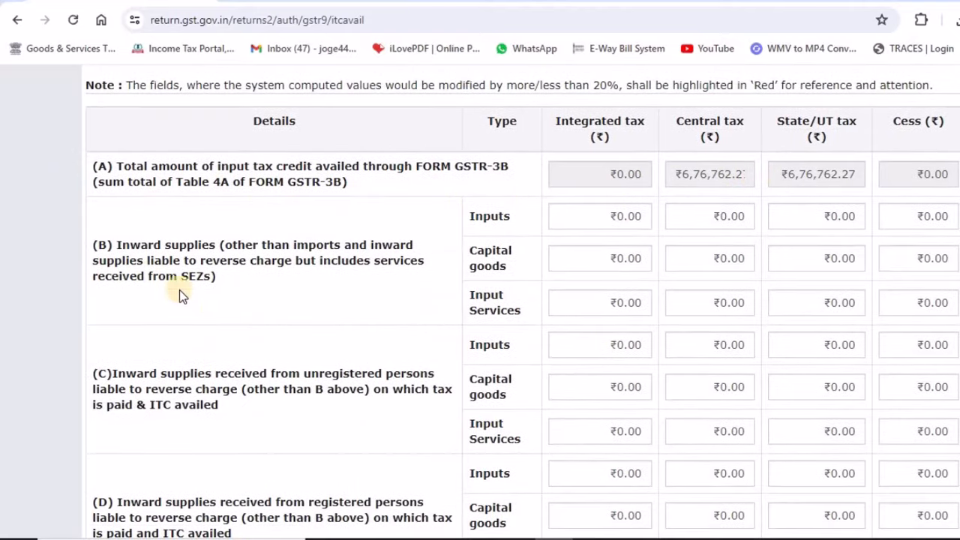
pyautogui.scroll(-5, 142, 322)
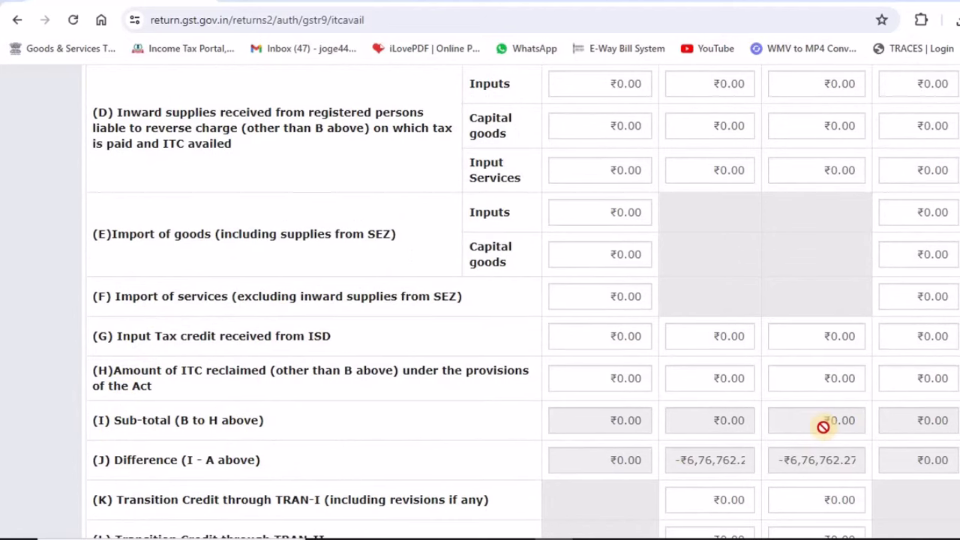
pyautogui.scroll(-1, 823, 425)
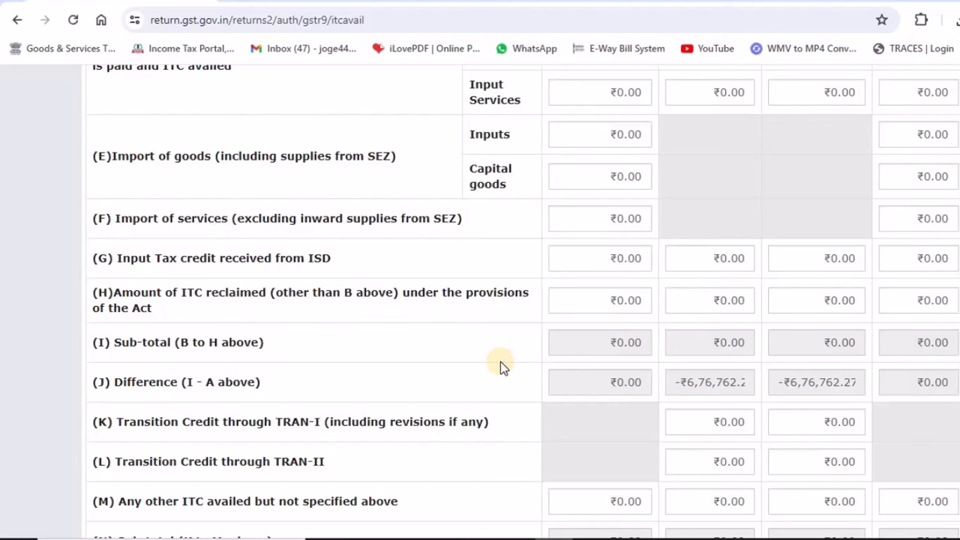
pyautogui.scroll(6, 489, 302)
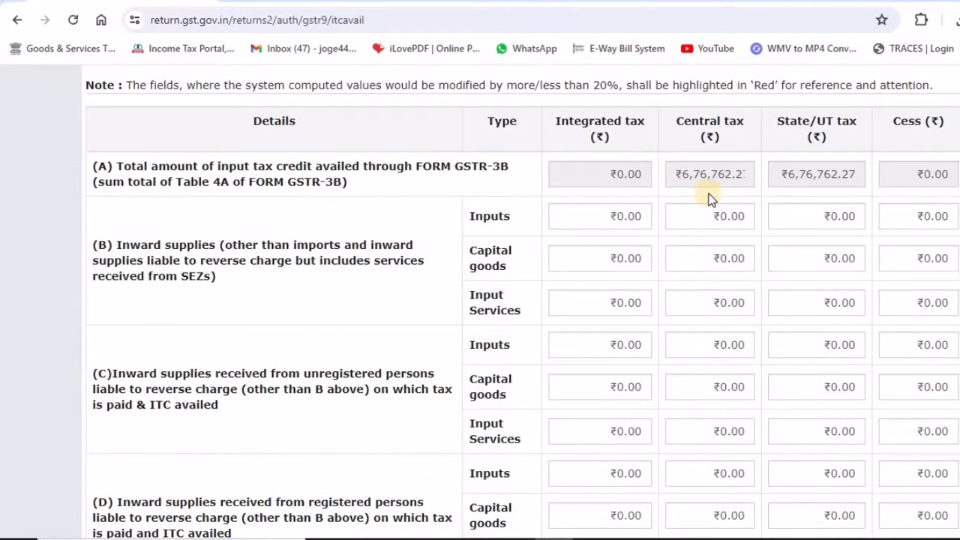
# Examine the transition credit, other ITC and total rows (K) to (O) of table 6 against the rows above them.
pyautogui.scroll(-7, 650, 285)
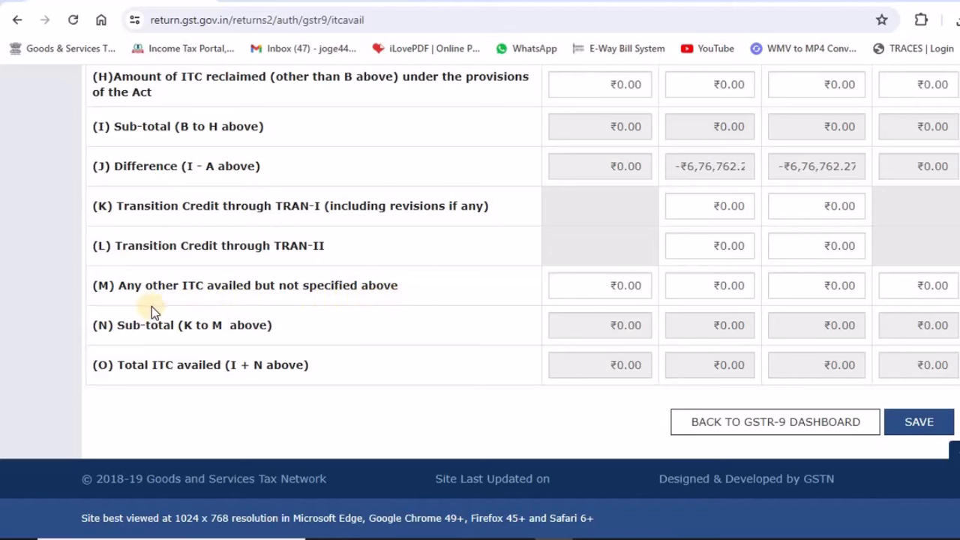
pyautogui.scroll(8, 152, 301)
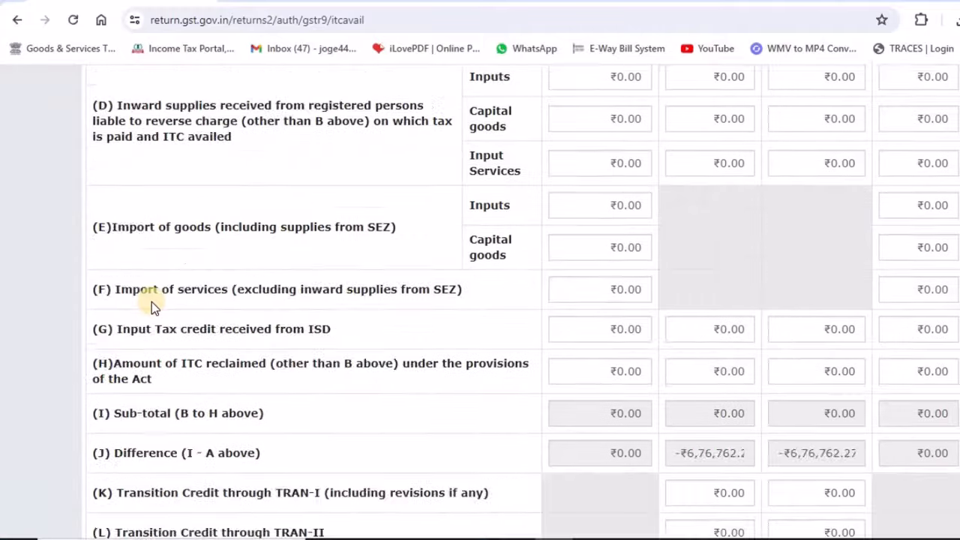
pyautogui.scroll(-8, 107, 237)
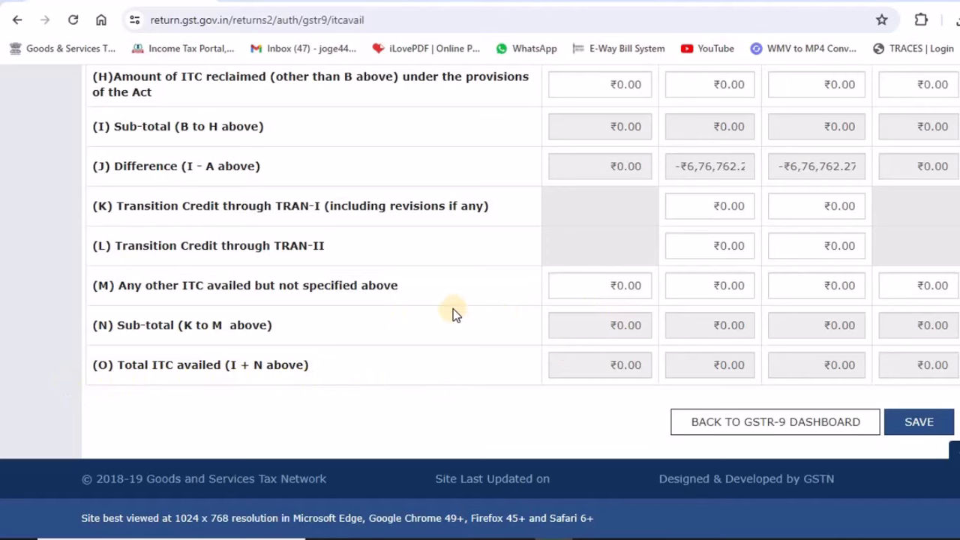
pyautogui.scroll(6, 190, 362)
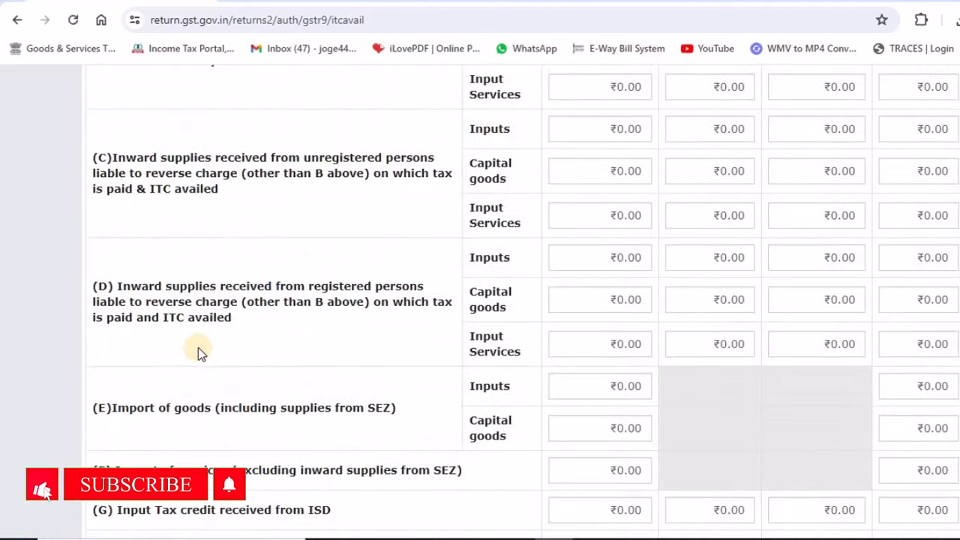
pyautogui.scroll(3, 195, 347)
pyautogui.scroll(-5, 194, 348)
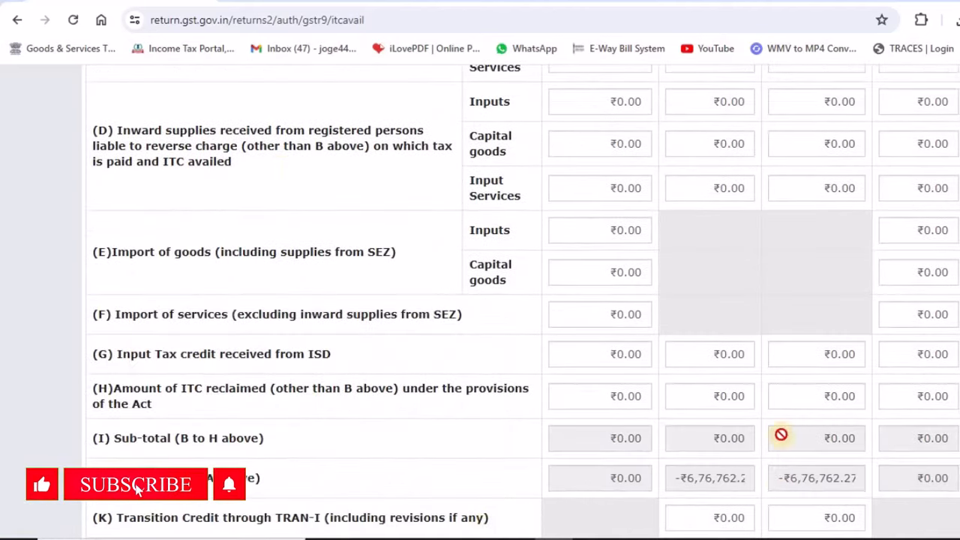
# Compare row (A) of table 6 with the Eligible ITC table 4 in the March 2023 GSTR-3B PDF.
pyautogui.scroll(5, 494, 377)
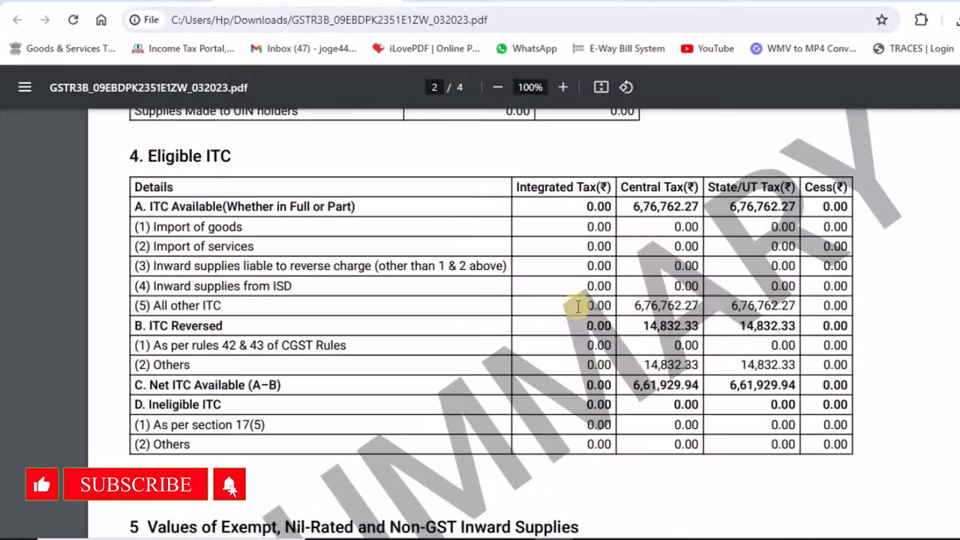
pyautogui.click(287, 2)
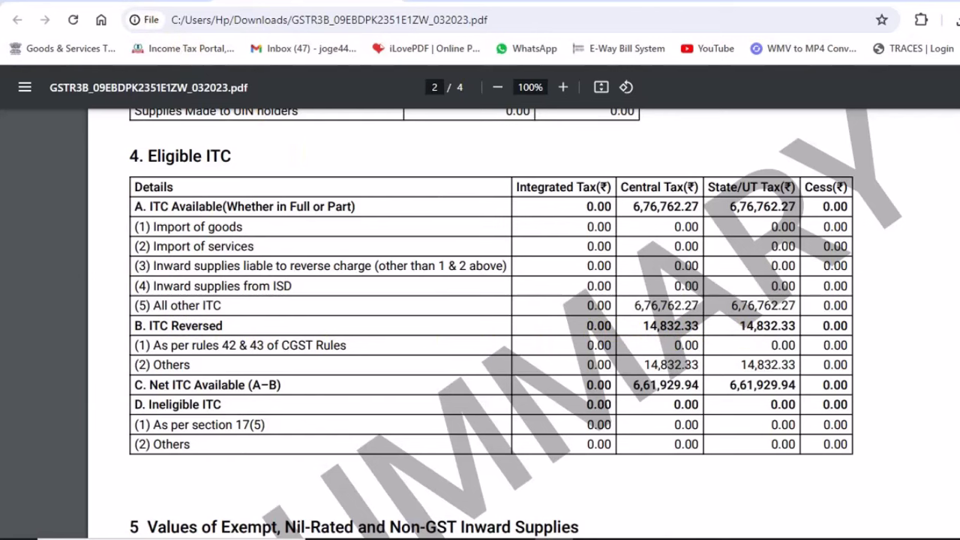
pyautogui.hotkey('ctrl', 'Tab')
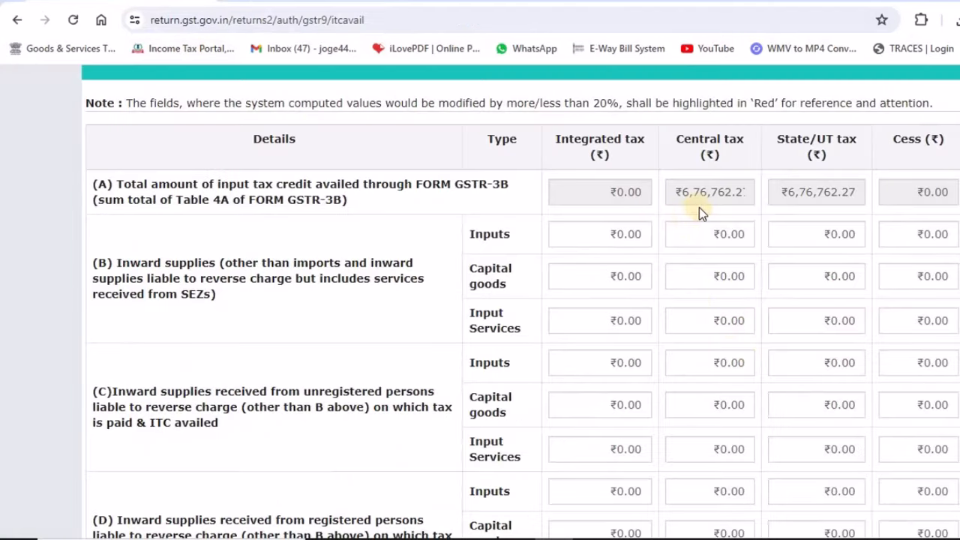
pyautogui.click(316, 8)
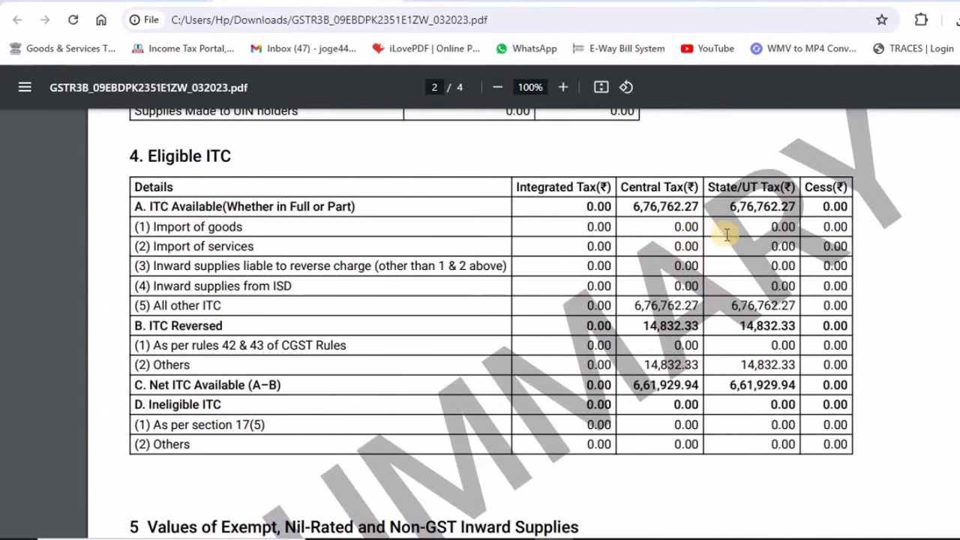
pyautogui.click(84, 6)
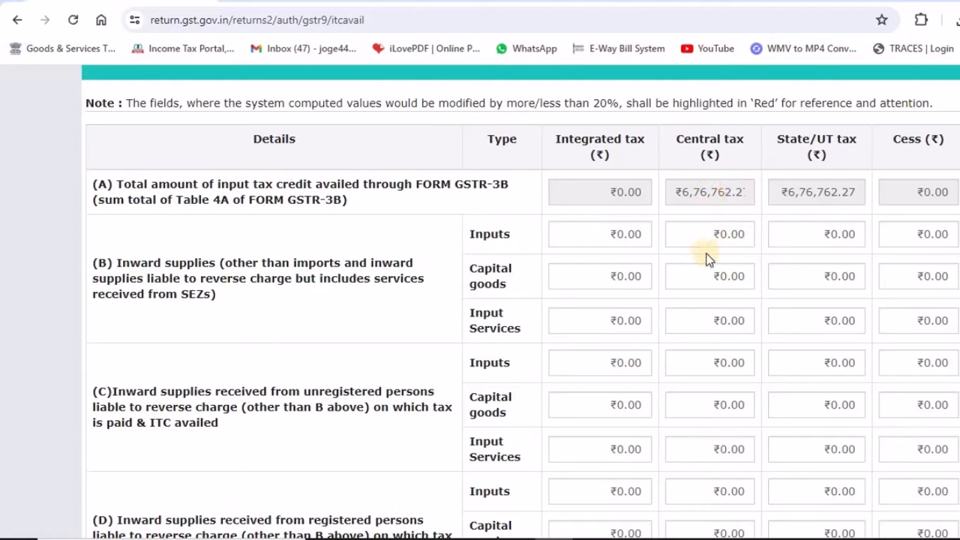
pyautogui.click(323, 2)
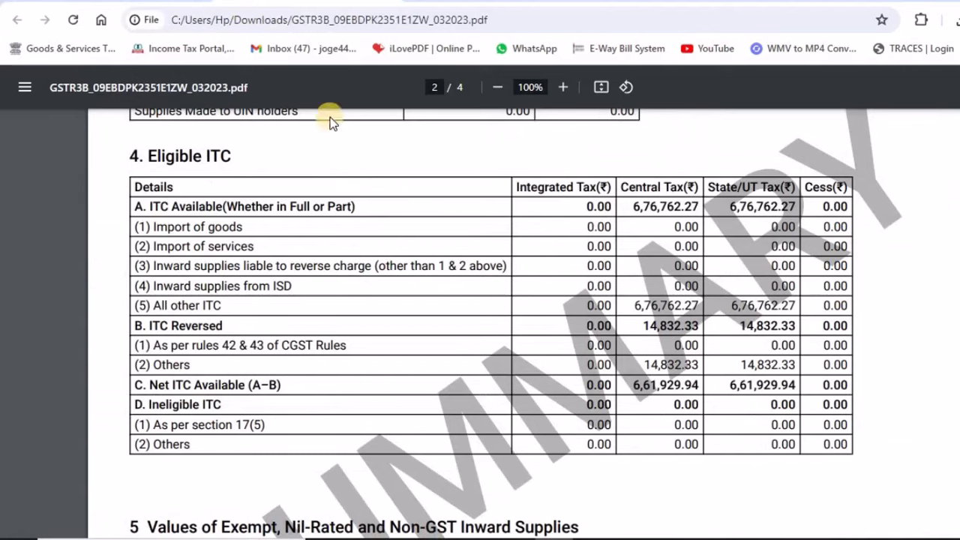
pyautogui.click(124, 1)
# Leave table 6 without saving and look through table 8, Other ITC related information, from the GSTR-9 dashboard.
pyautogui.scroll(-7, 642, 477)
pyautogui.scroll(-3, 645, 486)
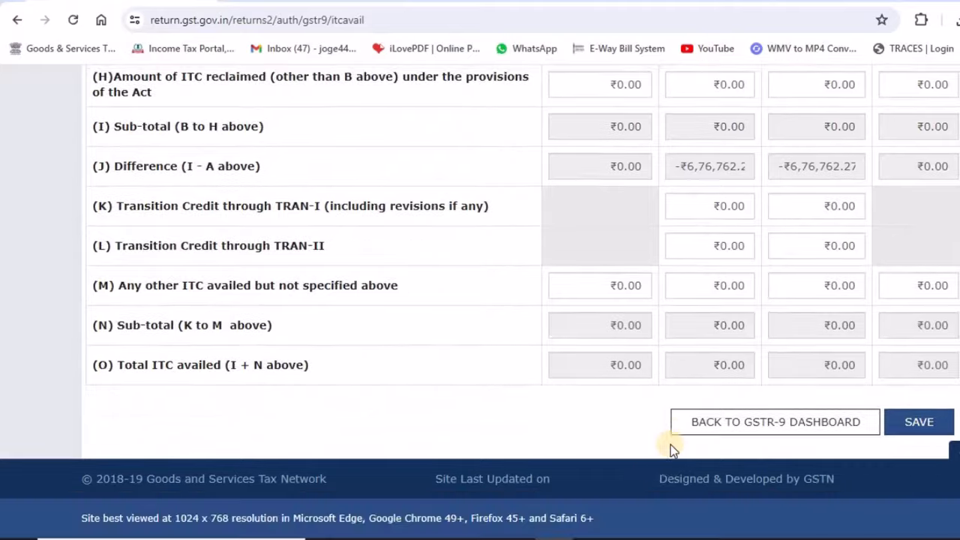
pyautogui.click(679, 424)
pyautogui.scroll(-4, 495, 410)
pyautogui.scroll(-4, 495, 411)
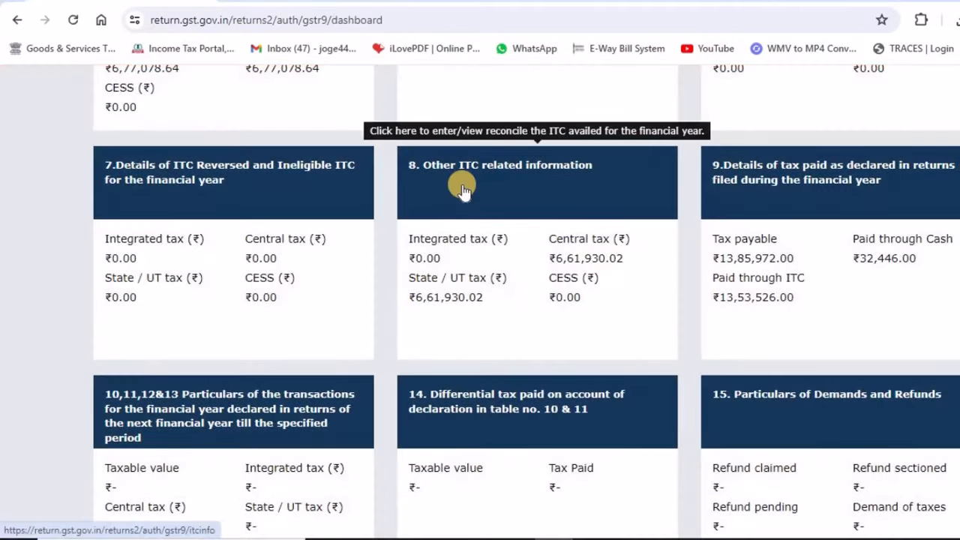
pyautogui.click(463, 191)
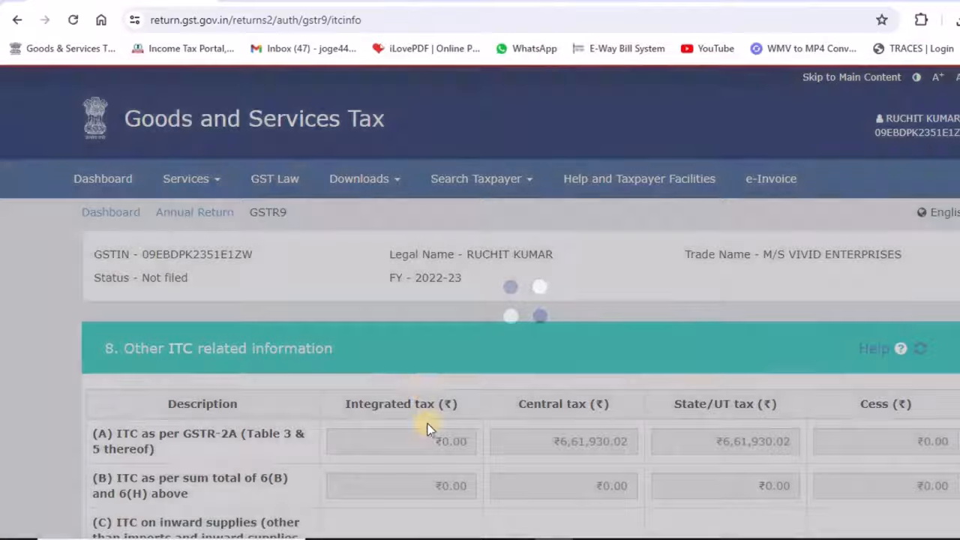
pyautogui.scroll(-4, 430, 429)
pyautogui.scroll(-4, 450, 451)
# Reopen table 6 and set the central tax for inputs in row (B) inward supplies to 676762.27.
pyautogui.click(688, 424)
pyautogui.scroll(-4, 626, 313)
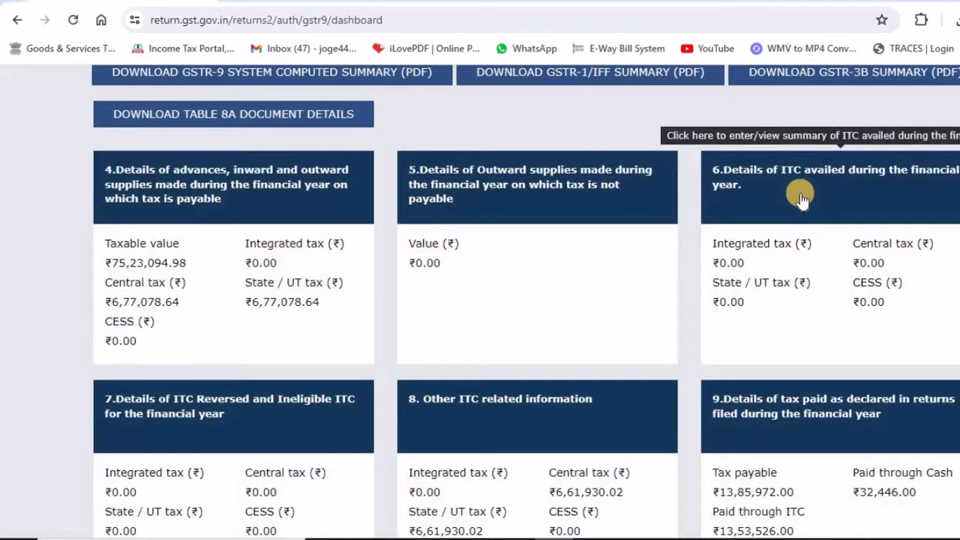
pyautogui.click(798, 193)
pyautogui.scroll(-4, 600, 270)
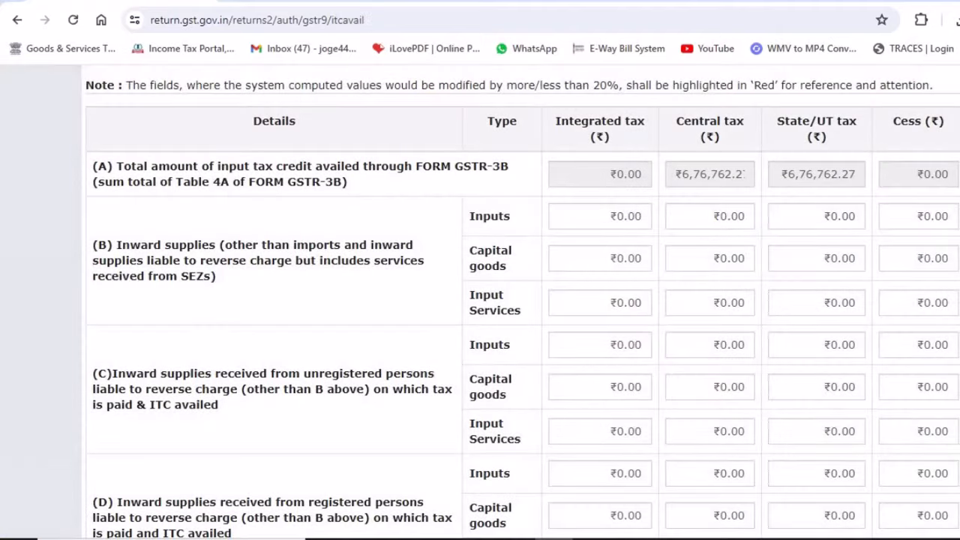
pyautogui.click(323, 2)
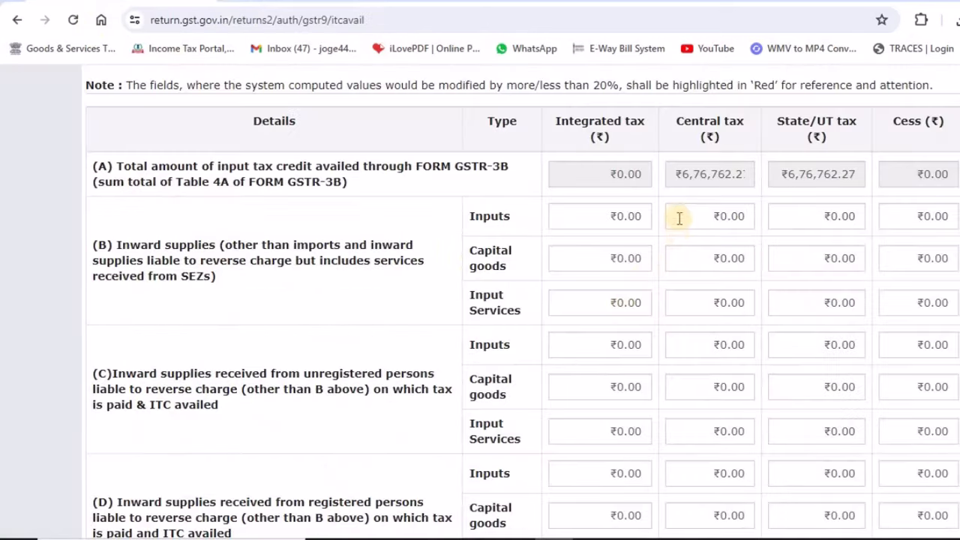
pyautogui.click(679, 217)
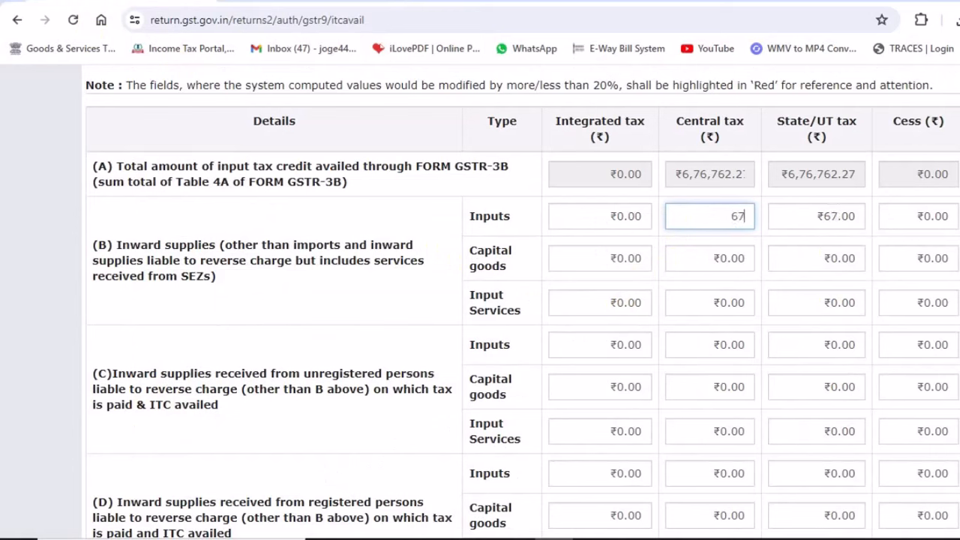
pyautogui.write('67679')
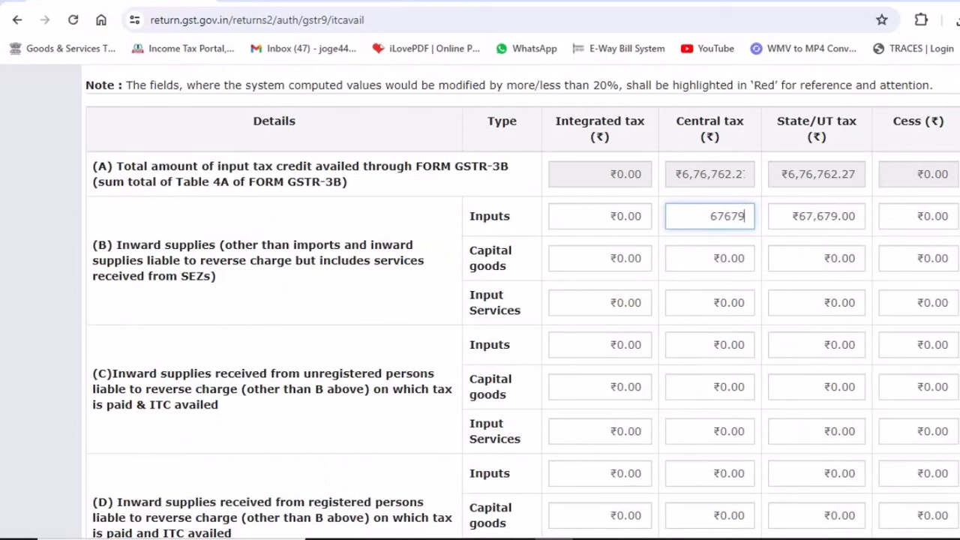
pyautogui.press('BackSpace')
pyautogui.write('62.27')
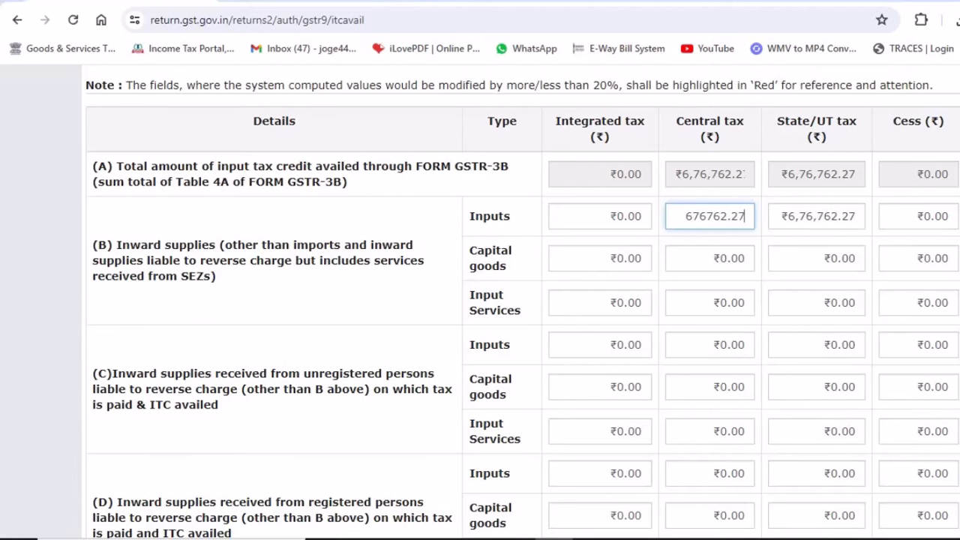
# Check sub-total (I), difference (J) and total (O) against row (A), save table 6 and return to the GSTR-9 dashboard.
pyautogui.scroll(-3, 480, 300)
pyautogui.scroll(-2, 480, 300)
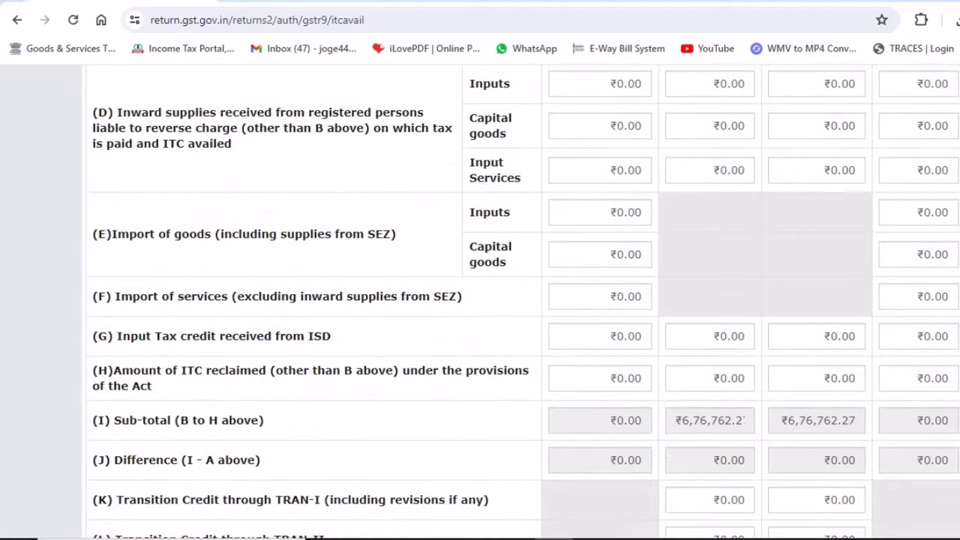
pyautogui.scroll(5, 708, 330)
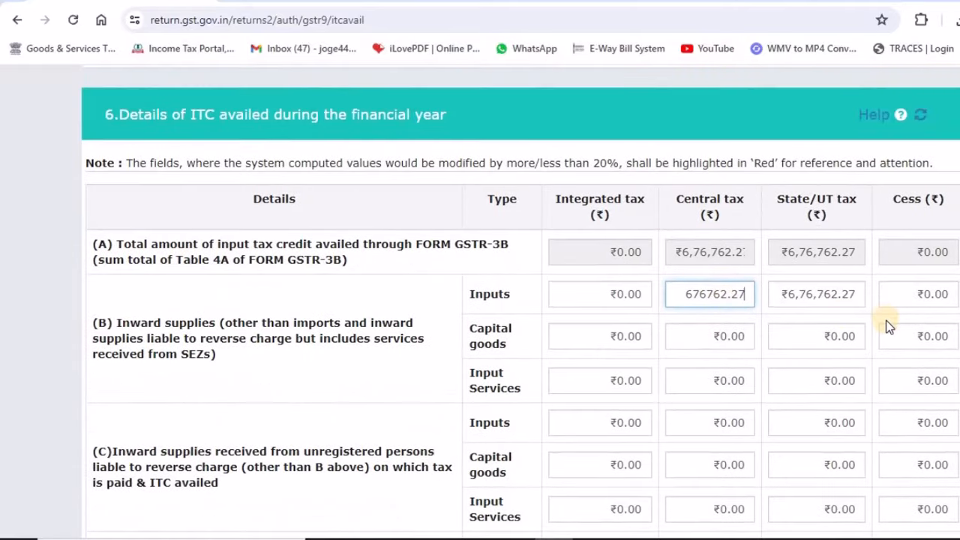
pyautogui.scroll(-10, 898, 337)
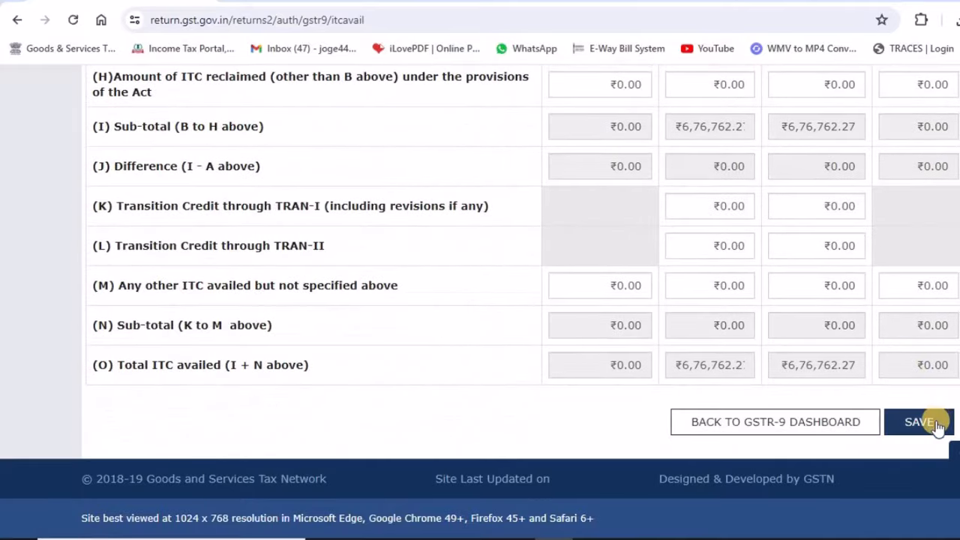
pyautogui.scroll(2, 645, 319)
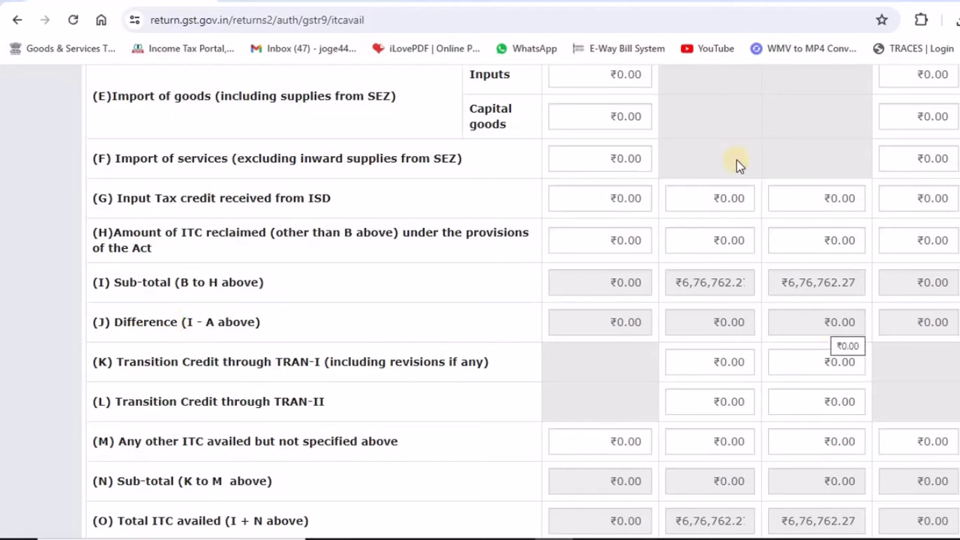
pyautogui.scroll(8, 736, 158)
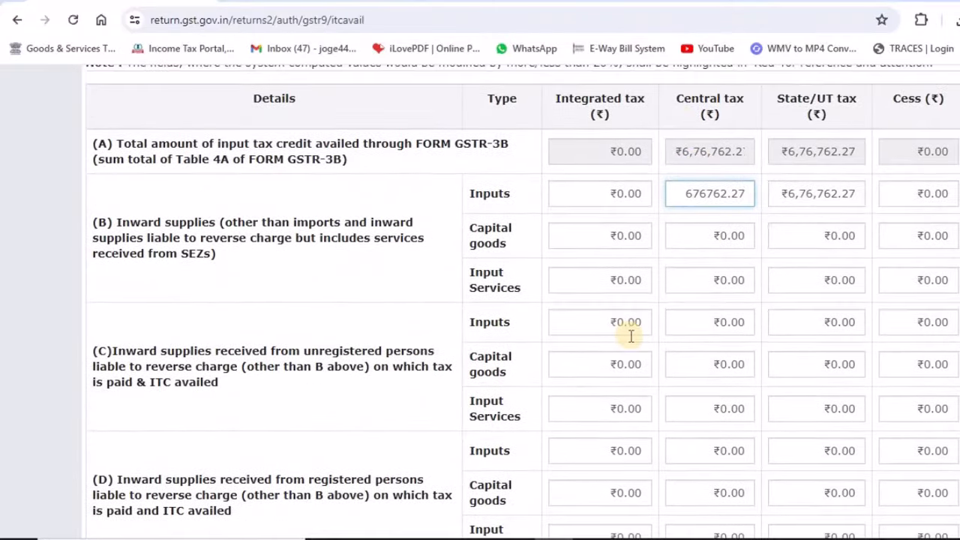
pyautogui.scroll(-8, 631, 337)
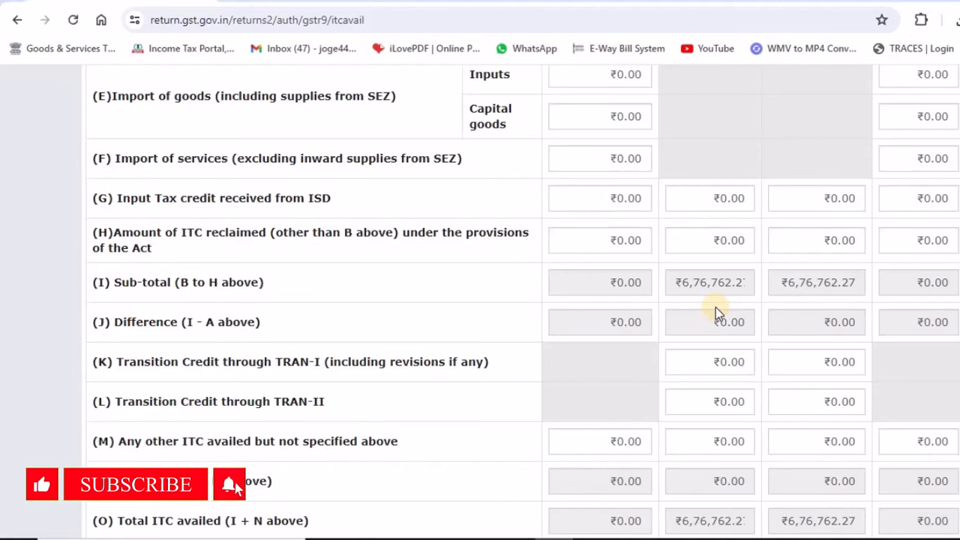
pyautogui.scroll(-3, 853, 423)
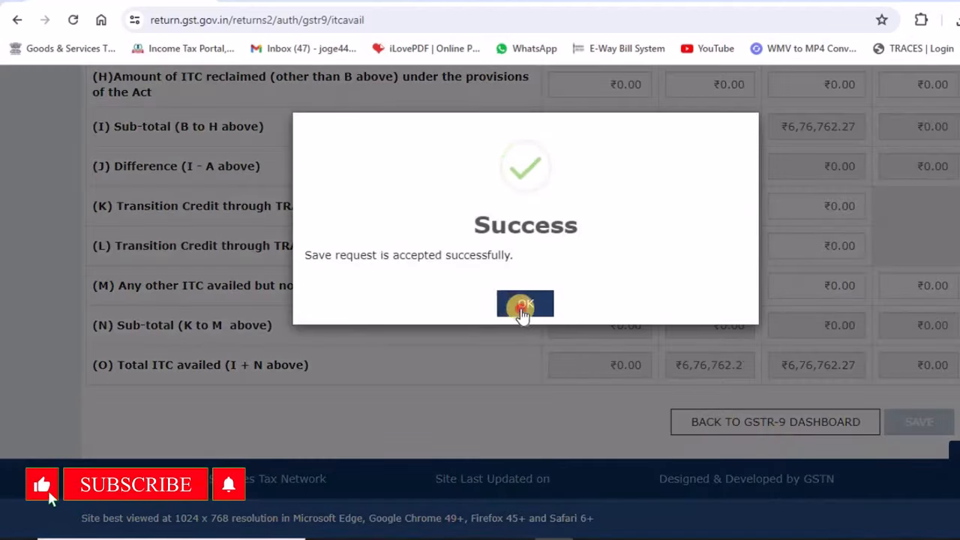
pyautogui.click(525, 303)
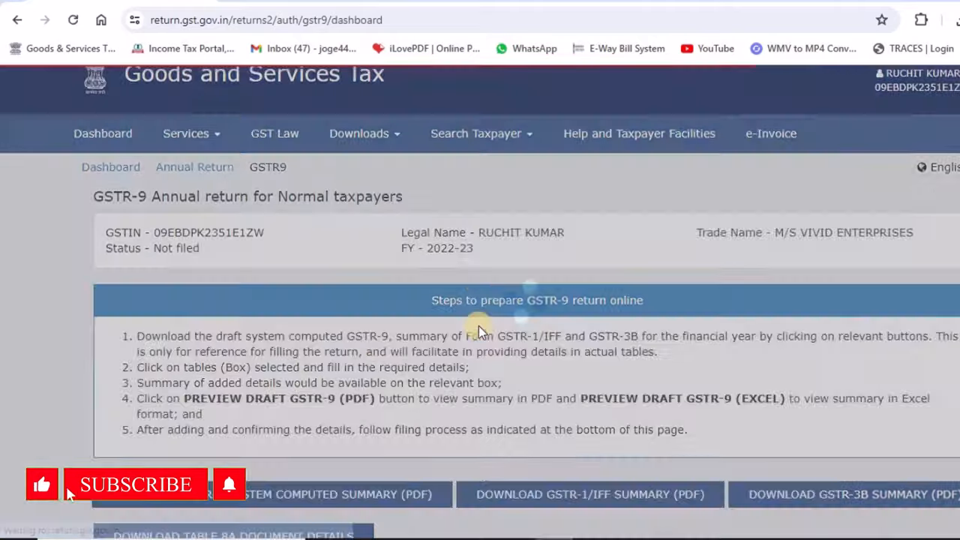
# Open table 7, ITC Reversed and Ineligible ITC, and check the reversed ITC in the GSTR-3B PDF.
pyautogui.scroll(-10, 479, 325)
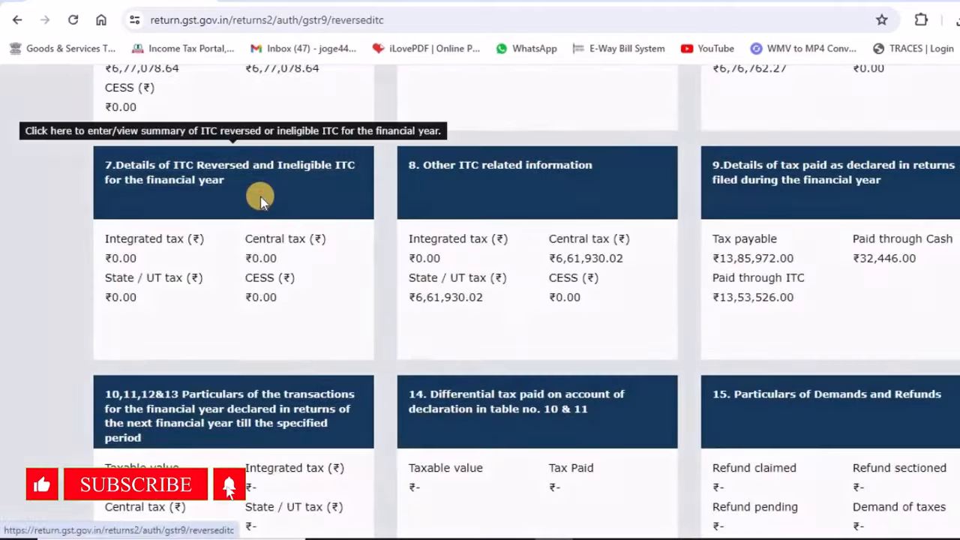
pyautogui.click(259, 195)
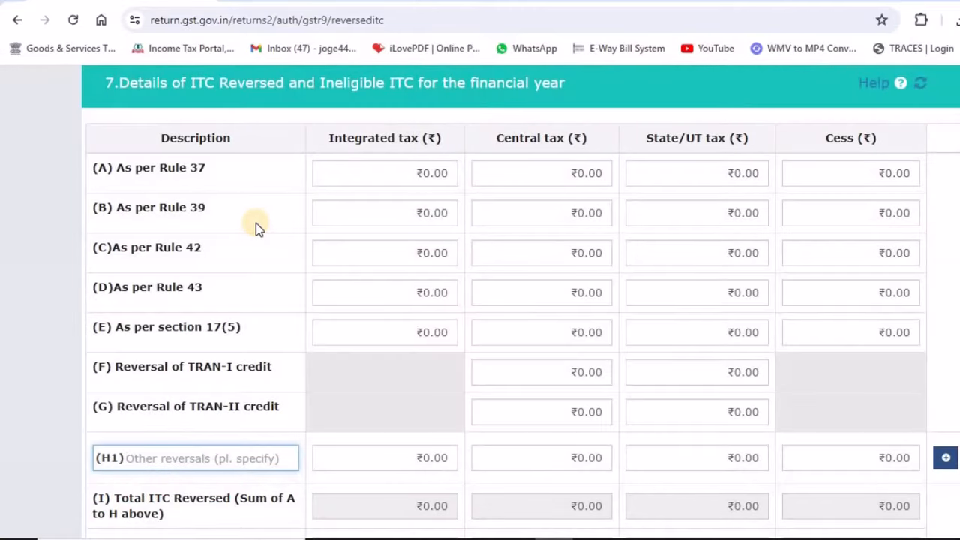
pyautogui.hotkey('ctrl', 'Tab')
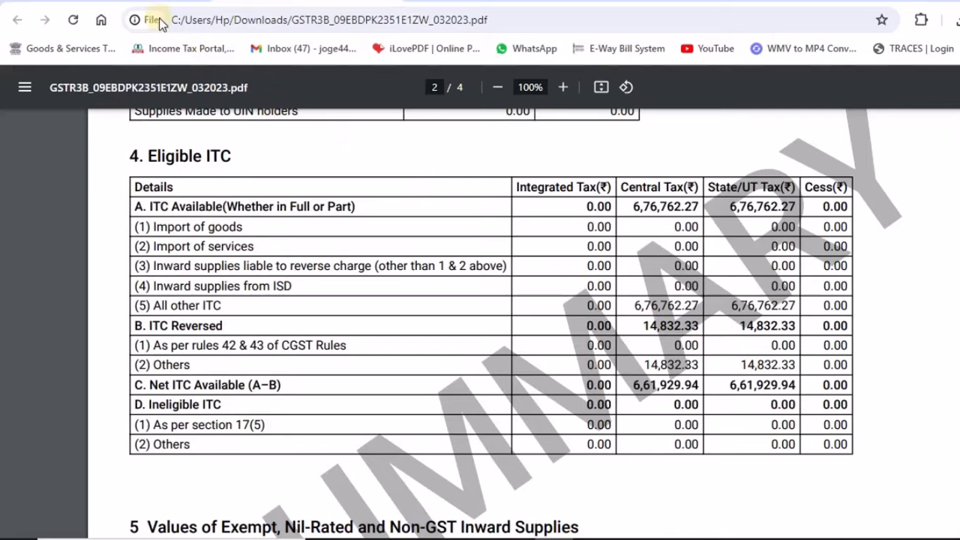
pyautogui.click(130, 4)
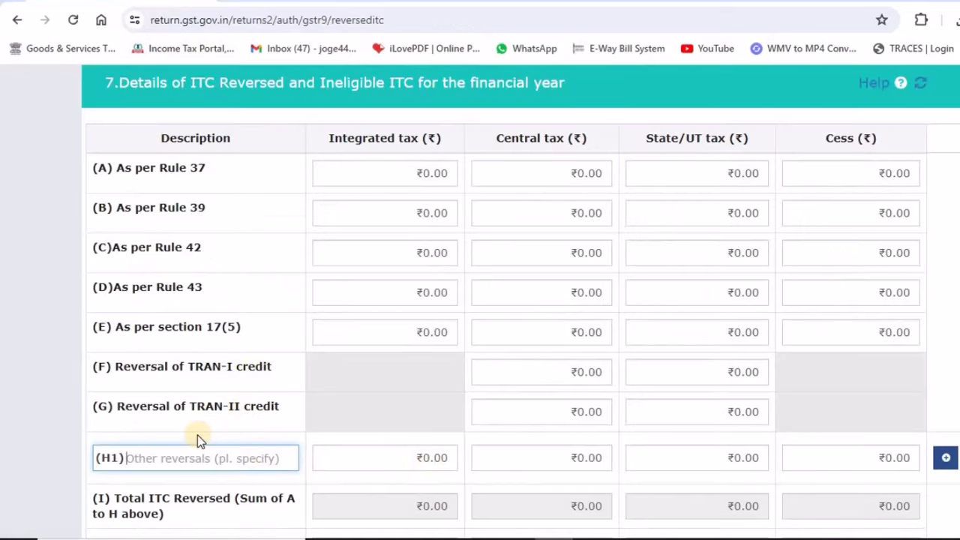
# Enter "purchase return" as other reversal (H1) in table 7 with central tax of 14832.33, and check it against the GSTR-3B.
pyautogui.click(213, 458)
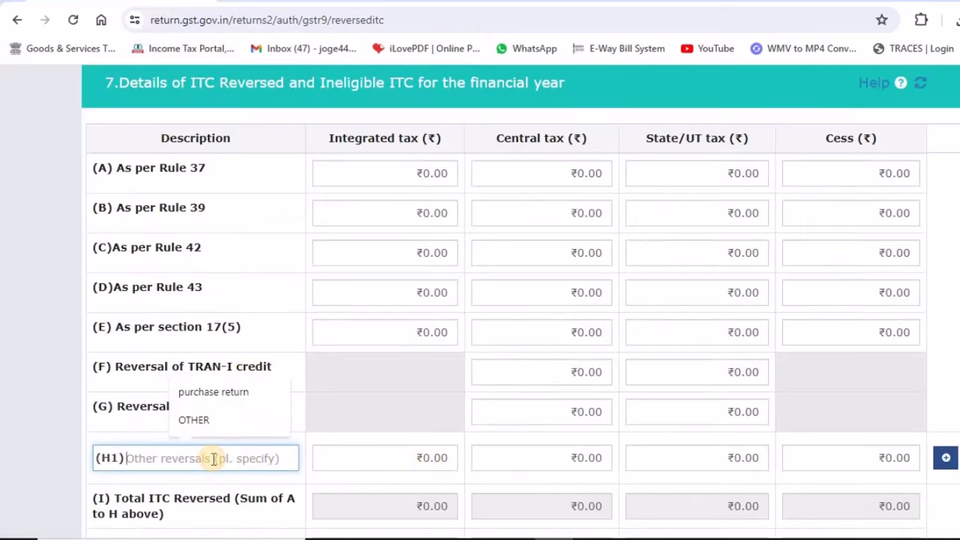
pyautogui.click(213, 391)
pyautogui.click(542, 458)
pyautogui.write('14832.33')
pyautogui.hotkey('ctrl', 'Tab')
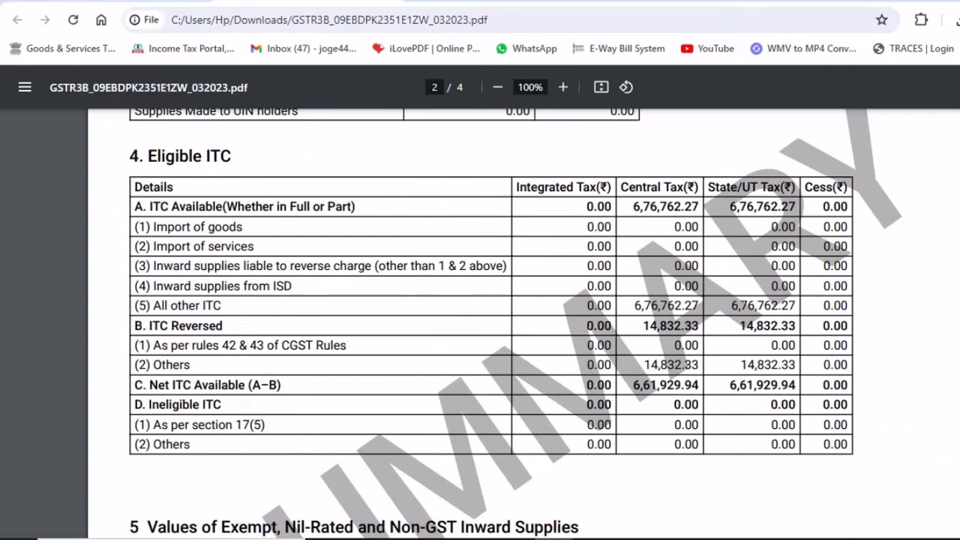
pyautogui.hotkey('ctrl', 'Tab')
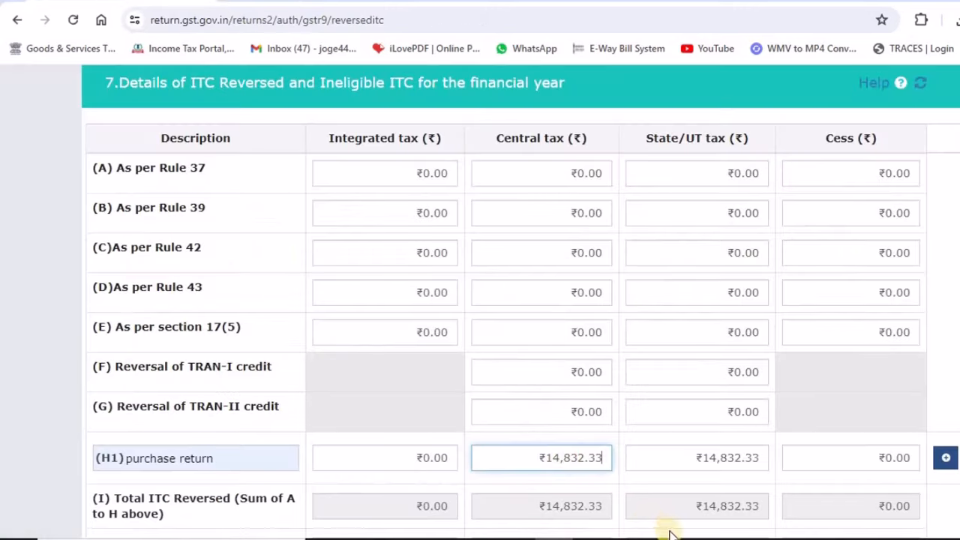
# Save table 7 and return to the GSTR-9 dashboard.
pyautogui.scroll(-3, 670, 416)
pyautogui.click(917, 423)
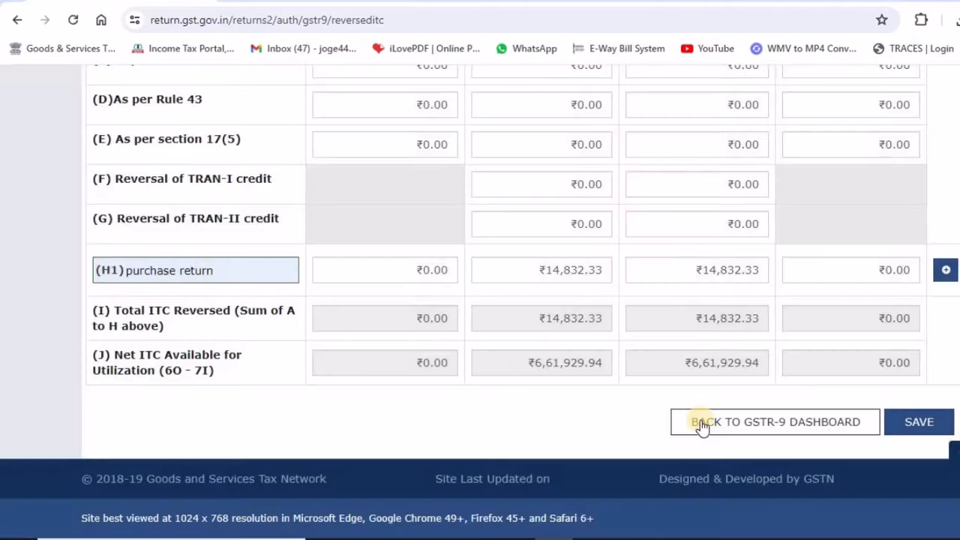
pyautogui.click(701, 422)
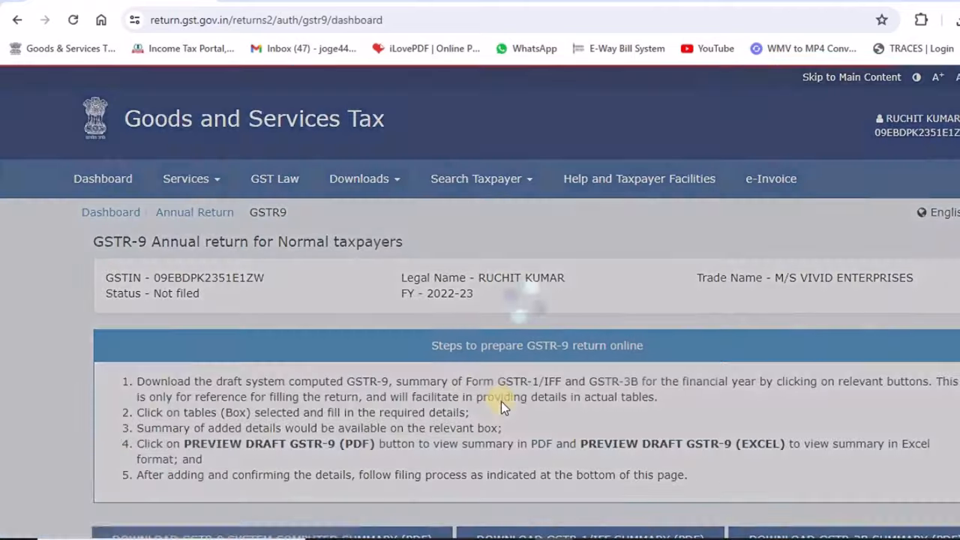
# Open table 8, Other ITC related information, and compare rows (A) and (B) with difference (D).
pyautogui.scroll(-7, 514, 416)
pyautogui.click(521, 380)
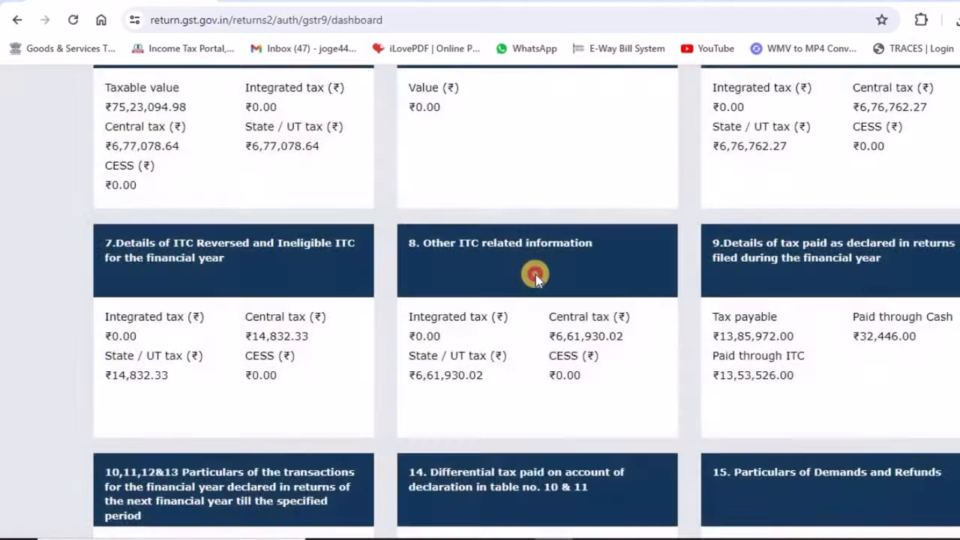
pyautogui.scroll(-5, 571, 362)
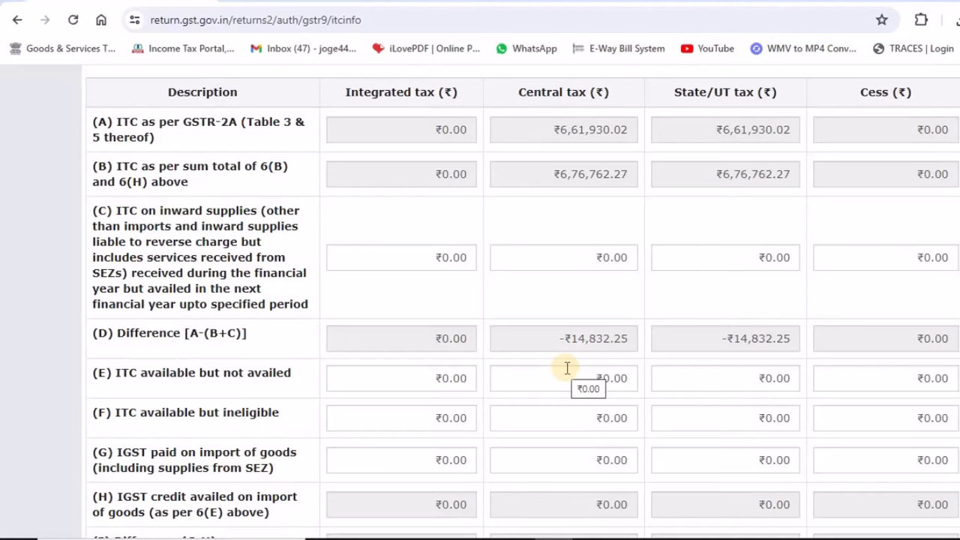
pyautogui.scroll(1, 567, 368)
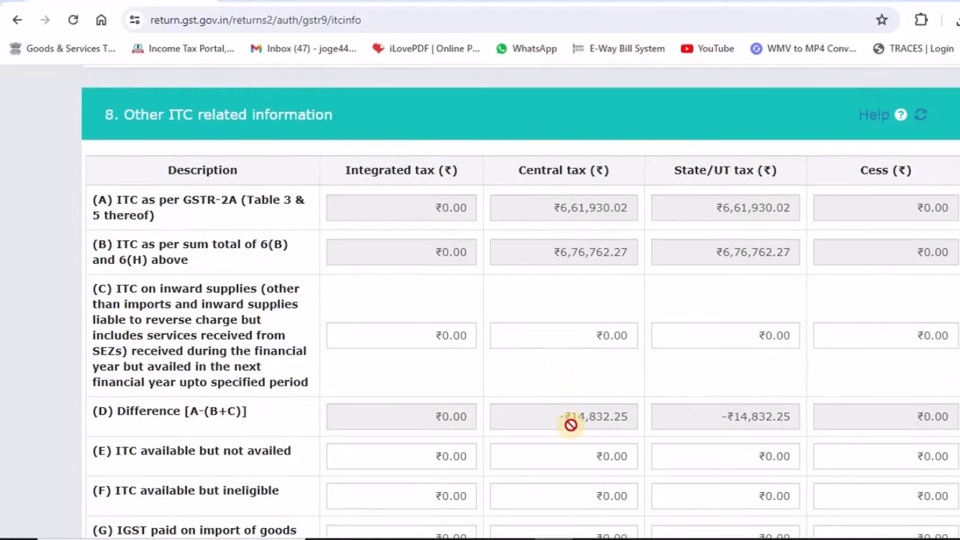
# Review the remaining rows of table 8, then return to the GSTR-9 dashboard and open table 6, Details of ITC availed.
pyautogui.scroll(2, 615, 377)
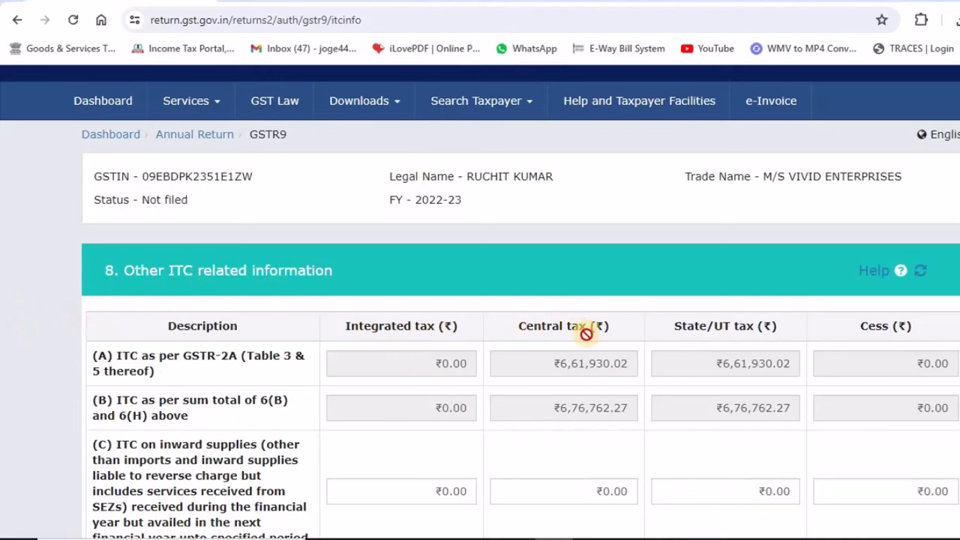
pyautogui.scroll(-2, 588, 328)
pyautogui.scroll(-1, 578, 390)
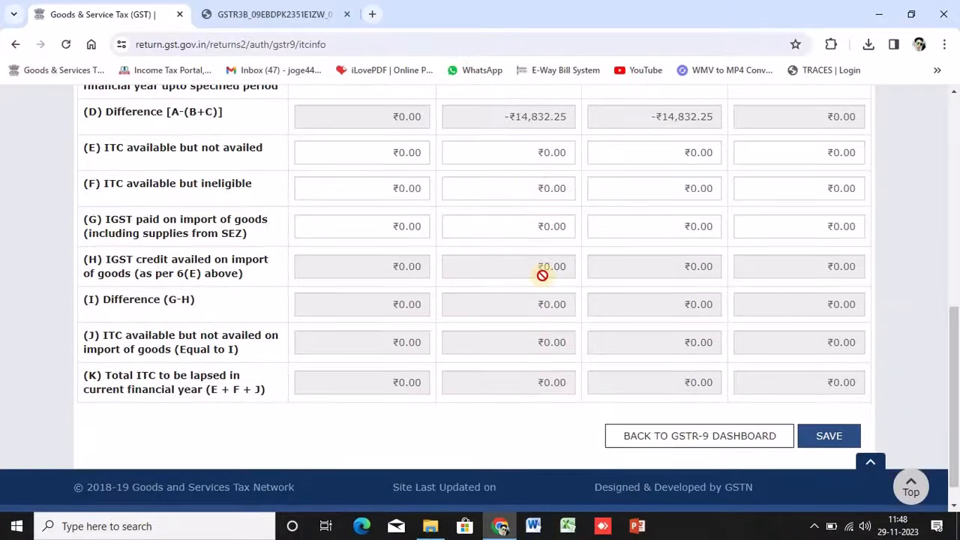
pyautogui.scroll(-1, 543, 275)
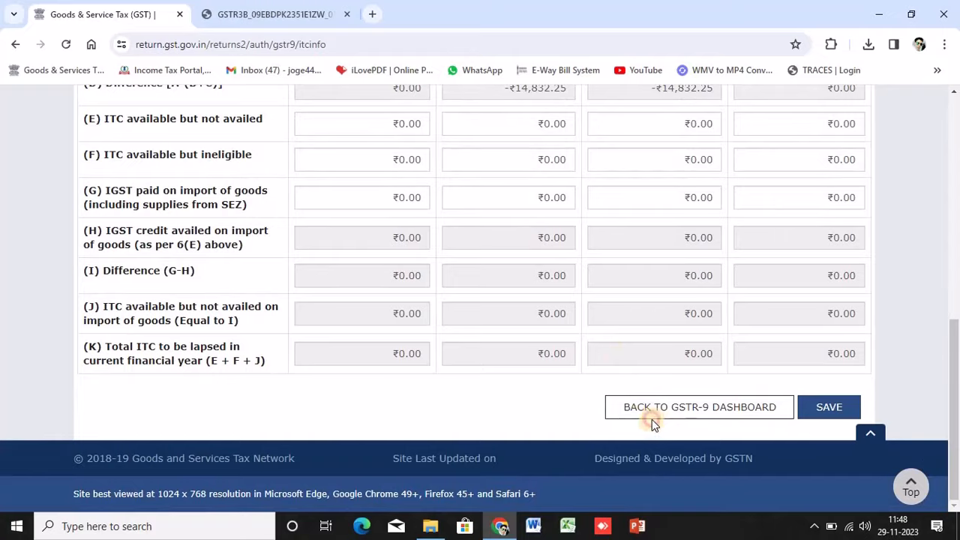
pyautogui.click(652, 419)
pyautogui.scroll(-5, 724, 309)
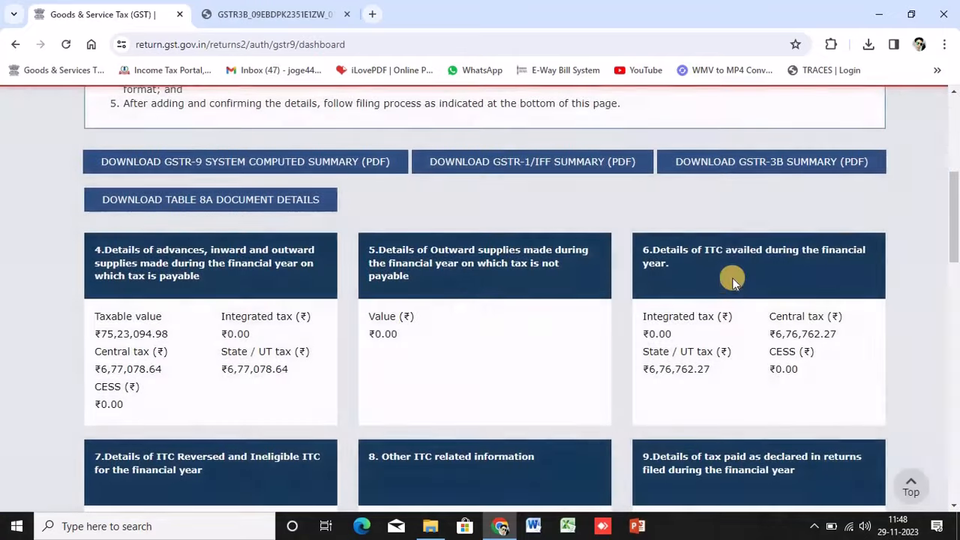
pyautogui.click(733, 277)
pyautogui.click(732, 277)
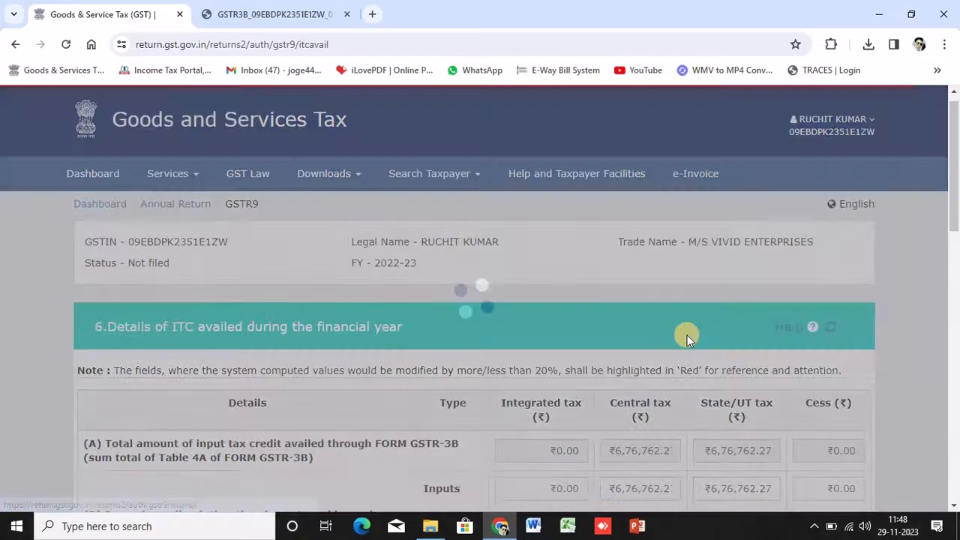
pyautogui.scroll(-3, 638, 265)
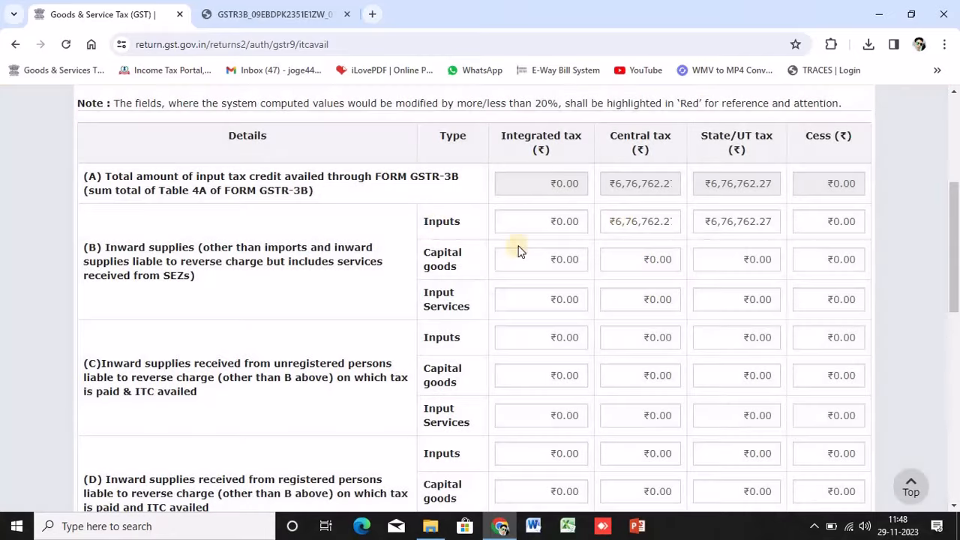
# Set the central tax for Inputs in row (B) of table 6 to the GSTR-3B's net ITC available, 661929.94.
pyautogui.click(217, 14)
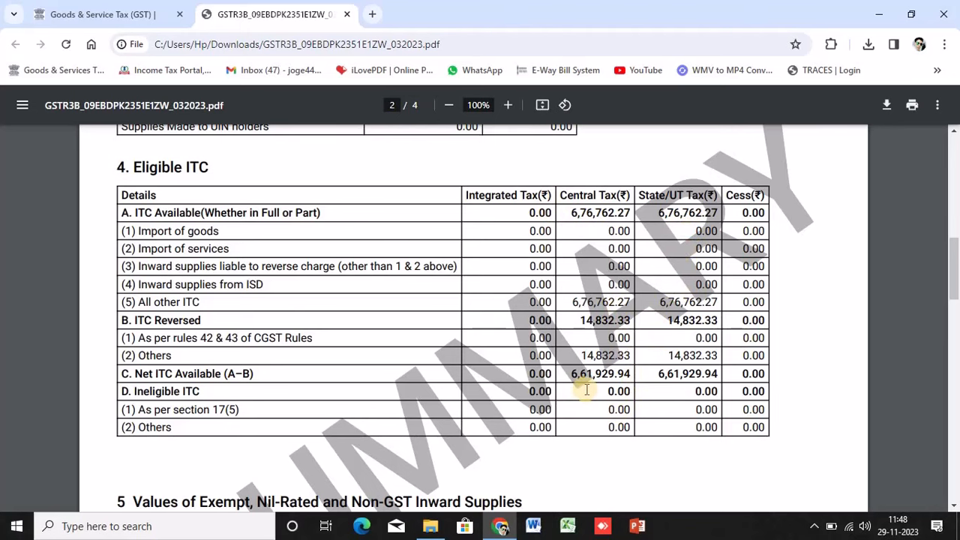
pyautogui.click(150, 14)
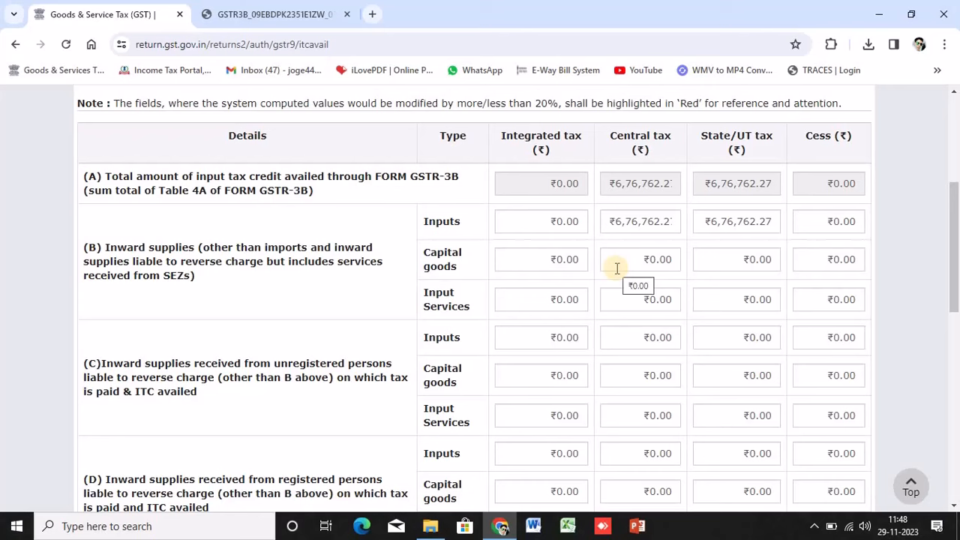
pyautogui.click(617, 227)
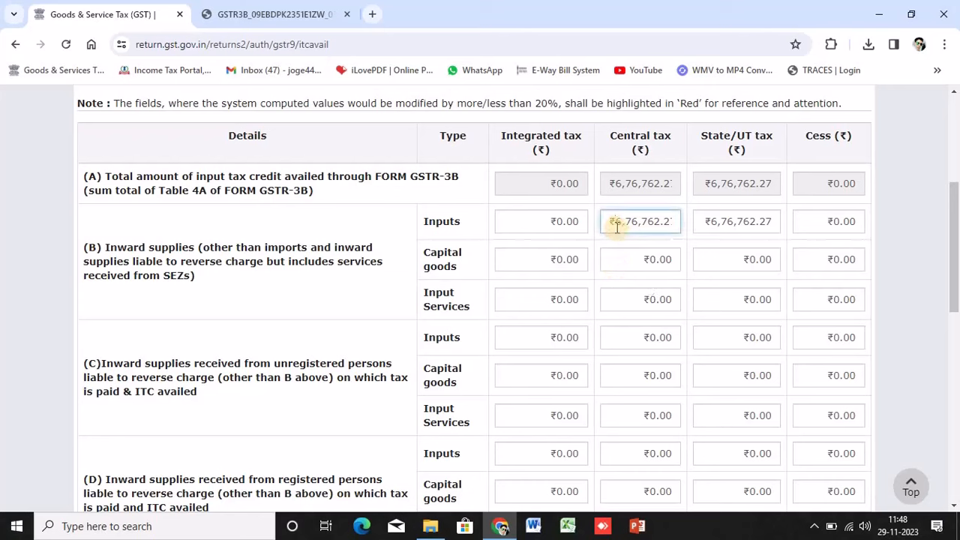
pyautogui.moveTo(610, 225); pyautogui.dragTo(690, 237)
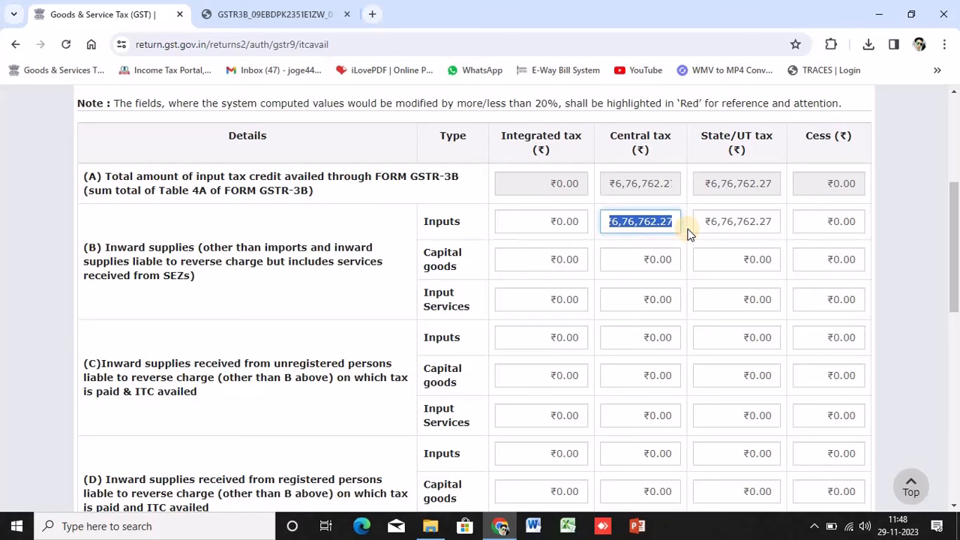
pyautogui.press('BackSpace')
pyautogui.click(269, 15)
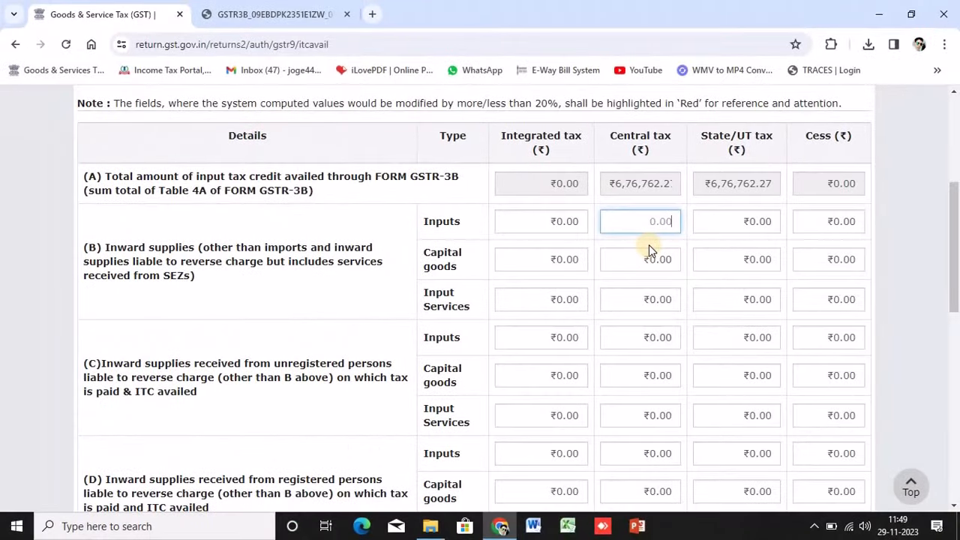
pyautogui.write('66192')
pyautogui.write('9.94')
# Check the sub-total (I) and difference (J) of table 6 against the ITC in rows (A) and (B).
pyautogui.scroll(-5, 649, 245)
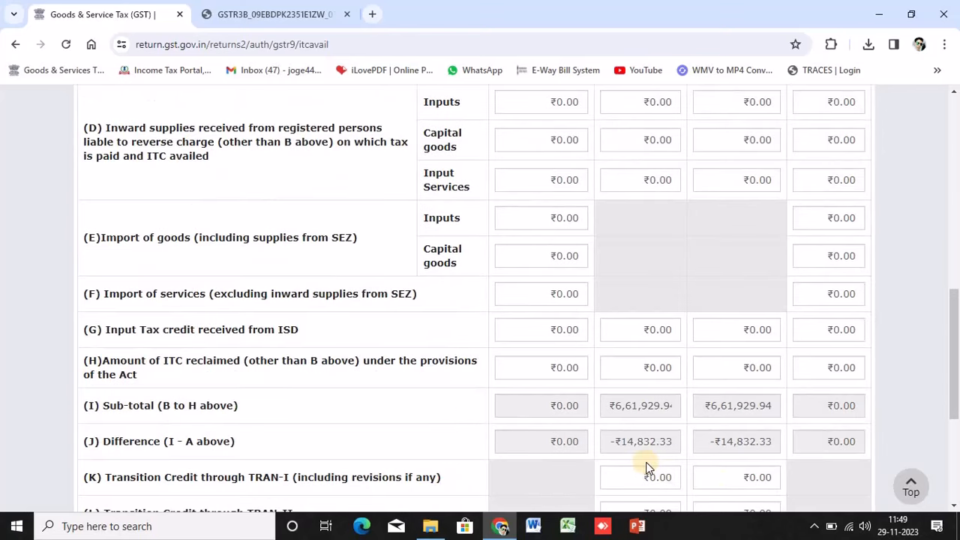
pyautogui.scroll(-1, 649, 460)
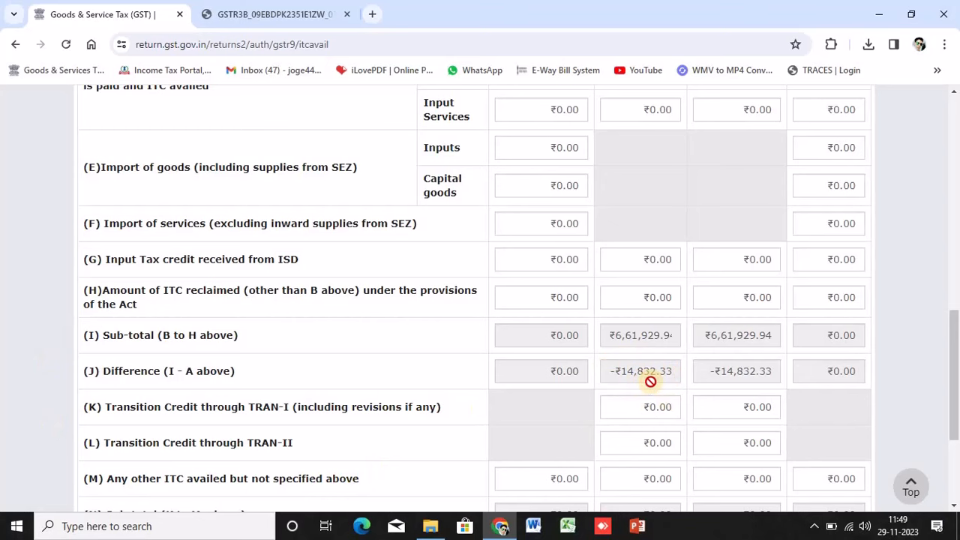
pyautogui.scroll(8, 651, 382)
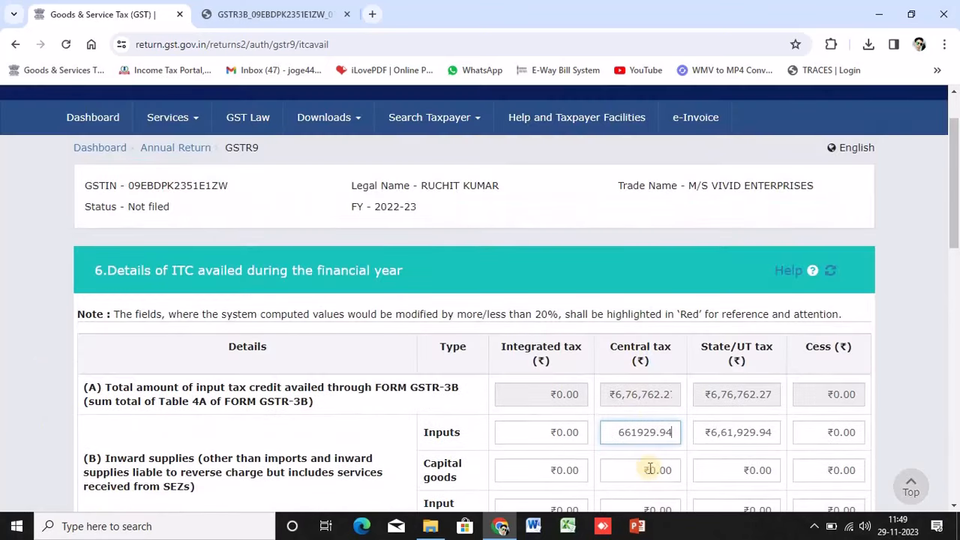
pyautogui.scroll(-2, 815, 294)
pyautogui.click(934, 311)
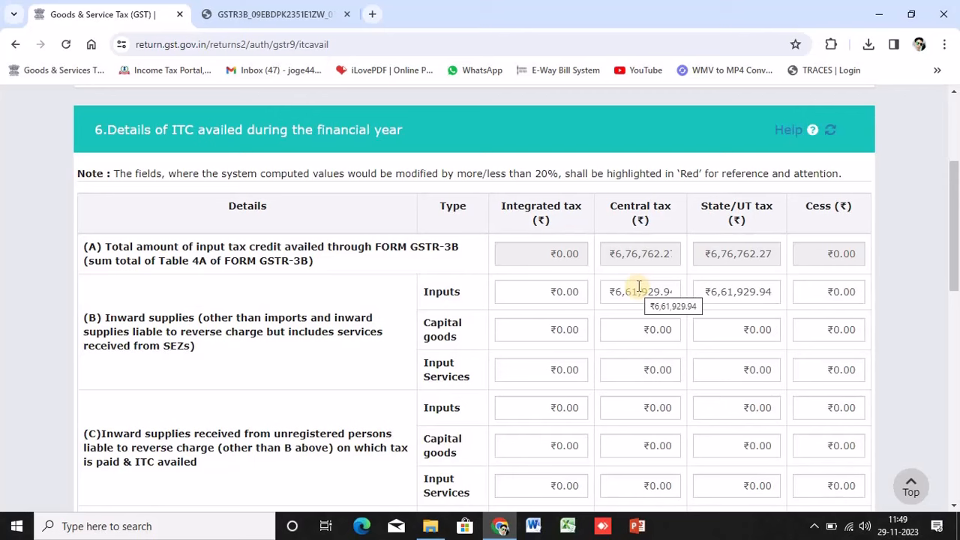
pyautogui.scroll(-2, 642, 298)
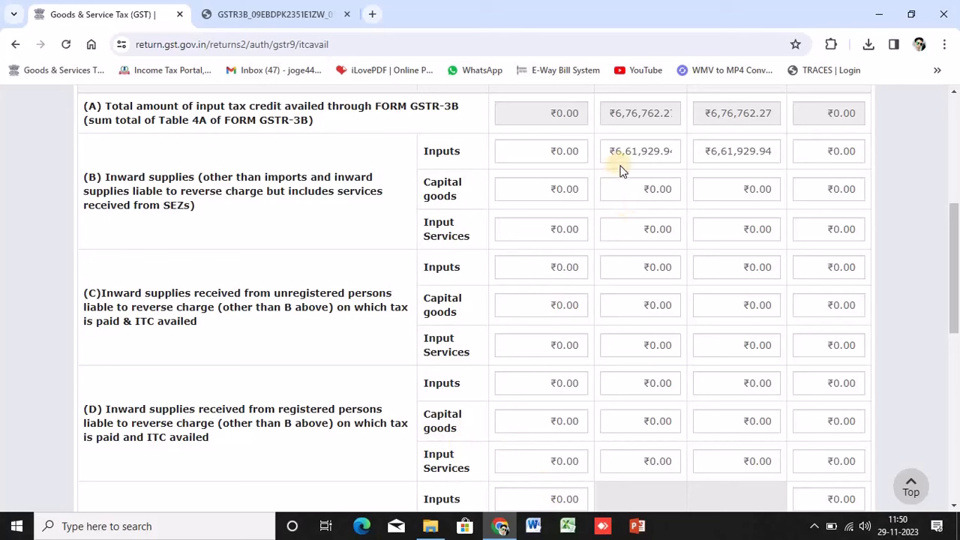
pyautogui.scroll(-4, 645, 248)
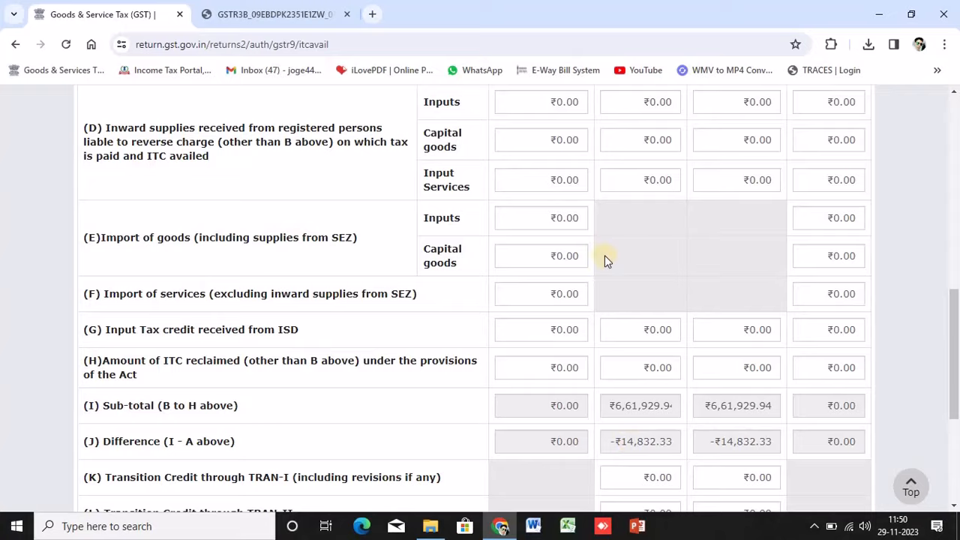
# Save table 6 and return to the GSTR-9 dashboard.
pyautogui.scroll(-4, 605, 257)
pyautogui.click(825, 416)
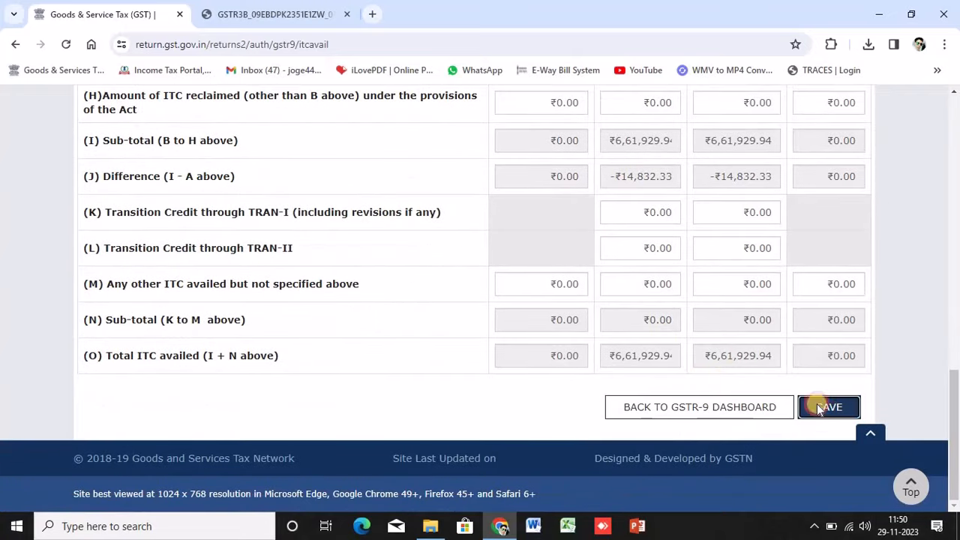
pyautogui.click(473, 304)
pyautogui.click(628, 407)
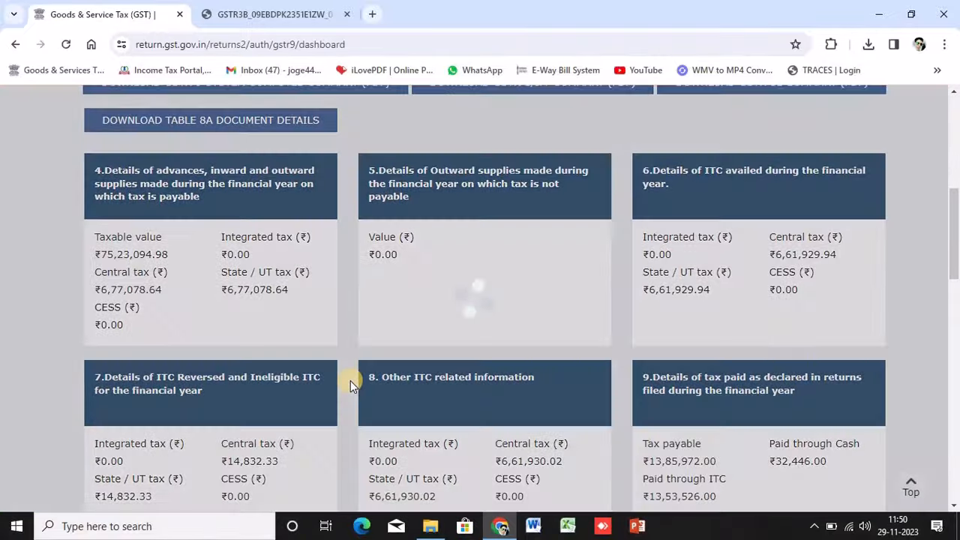
# Open table 8, Other ITC related information, and recheck difference (D) between rows (A) and (B).
pyautogui.scroll(-3, 258, 283)
pyautogui.click(420, 216)
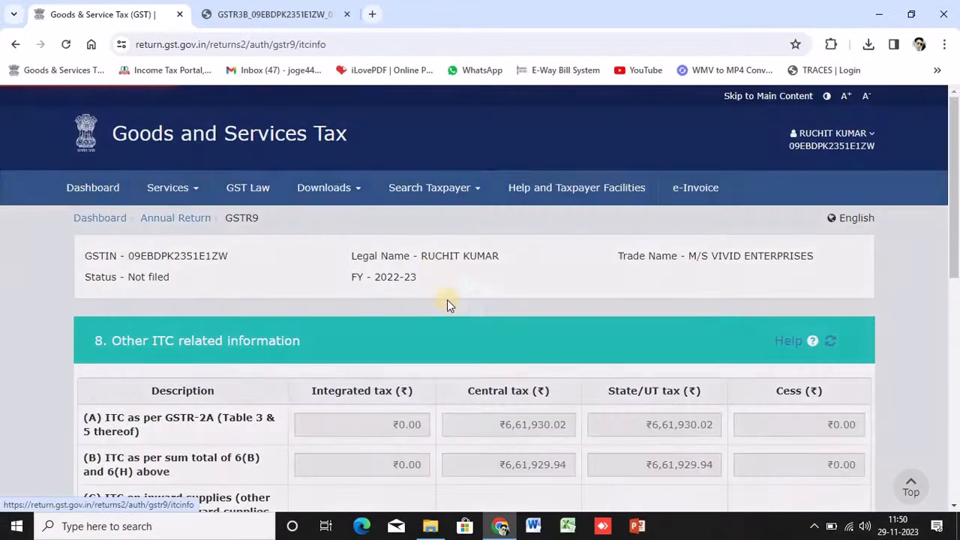
pyautogui.scroll(-5, 450, 308)
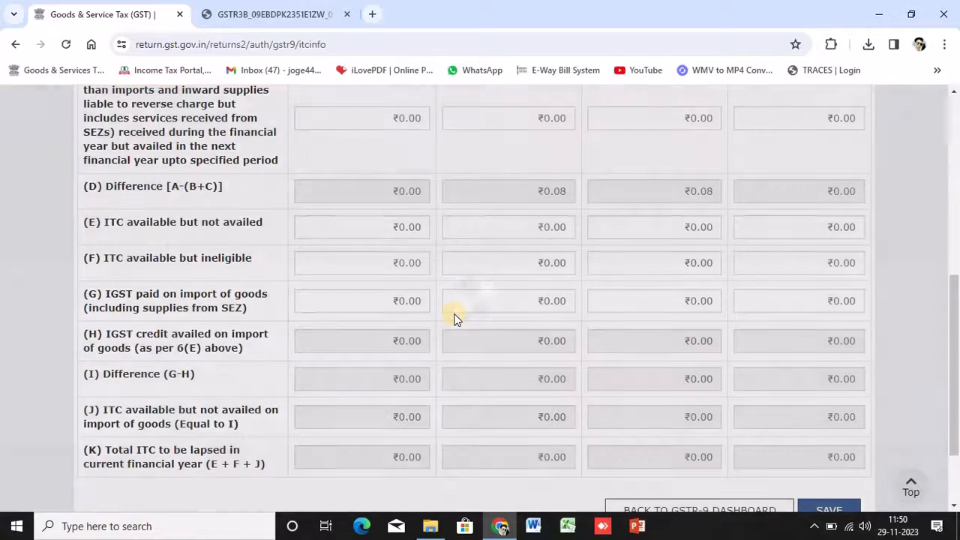
pyautogui.scroll(2, 454, 316)
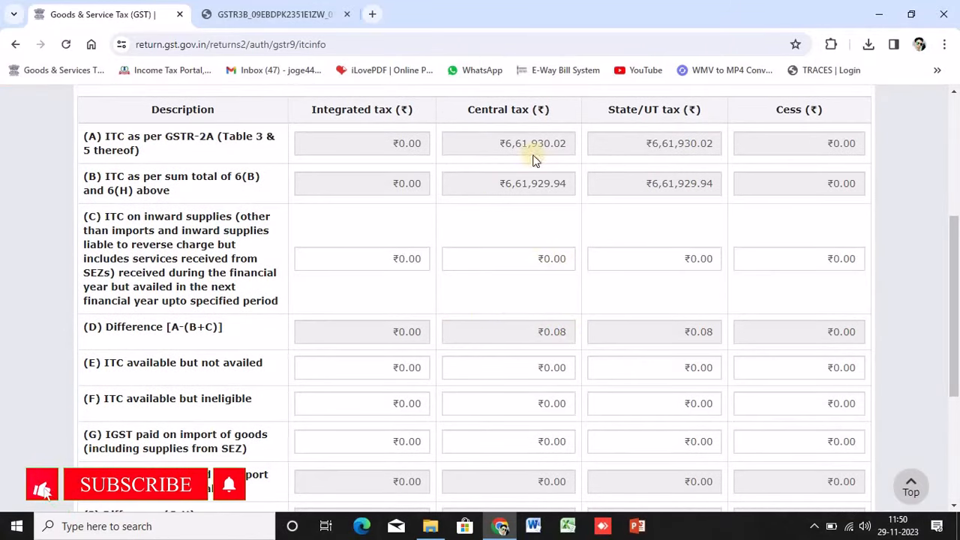
# Return to the GSTR-9 dashboard and reopen table 8, Other ITC related information.
pyautogui.scroll(-3, 733, 315)
pyautogui.click(704, 417)
pyautogui.scroll(-8, 279, 395)
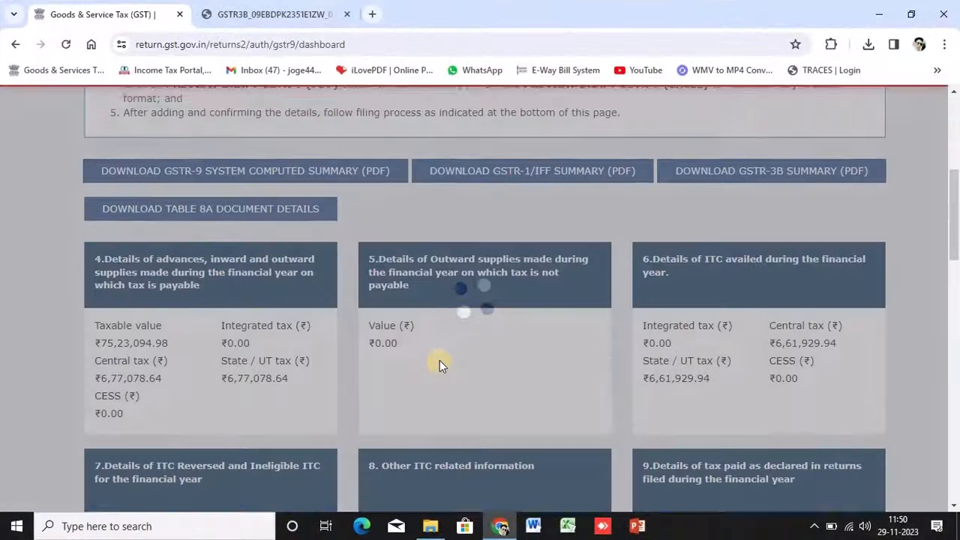
pyautogui.scroll(-3, 440, 364)
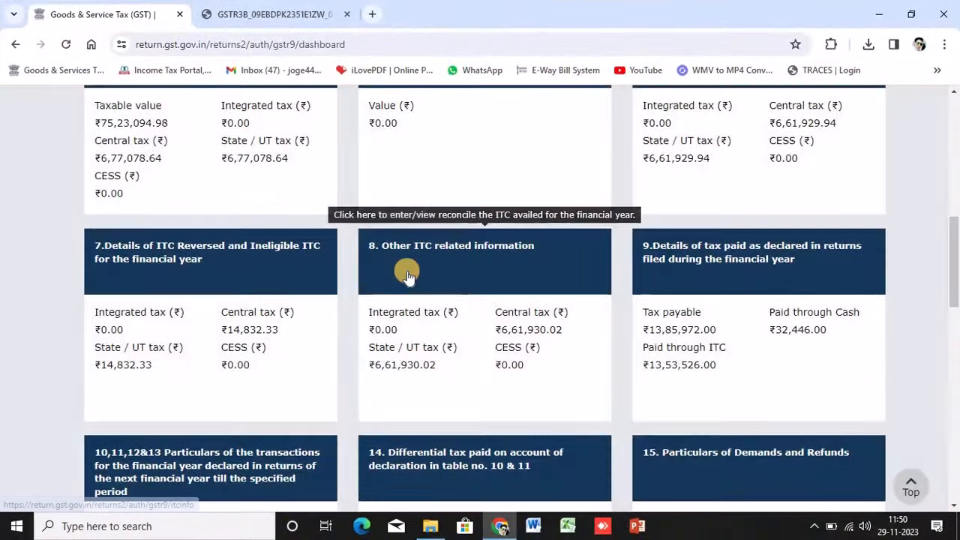
pyautogui.click(408, 274)
pyautogui.scroll(-4, 435, 322)
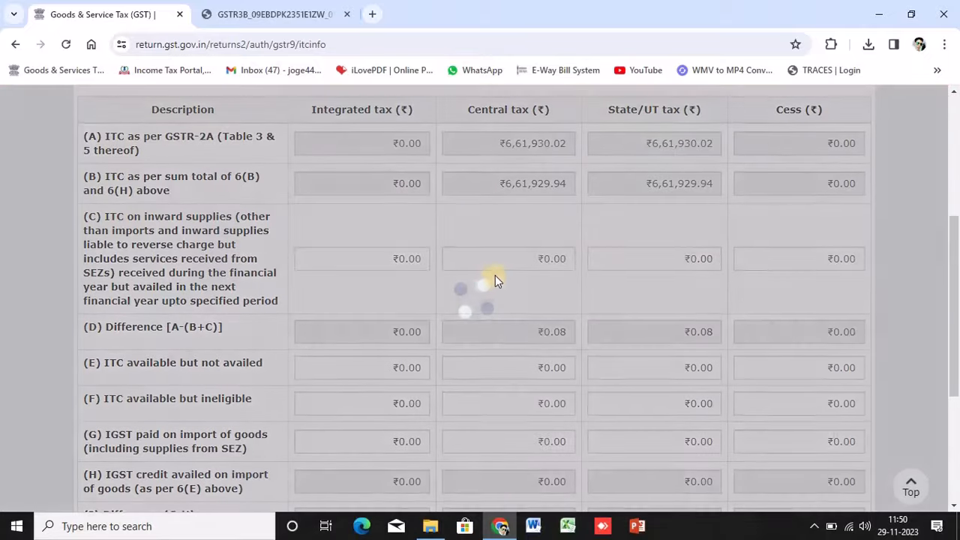
# Examine rows (A) to (K) of table 8, including ITC not availed, ineligible ITC, import IGST and total ITC to be lapsed.
pyautogui.scroll(-2, 495, 282)
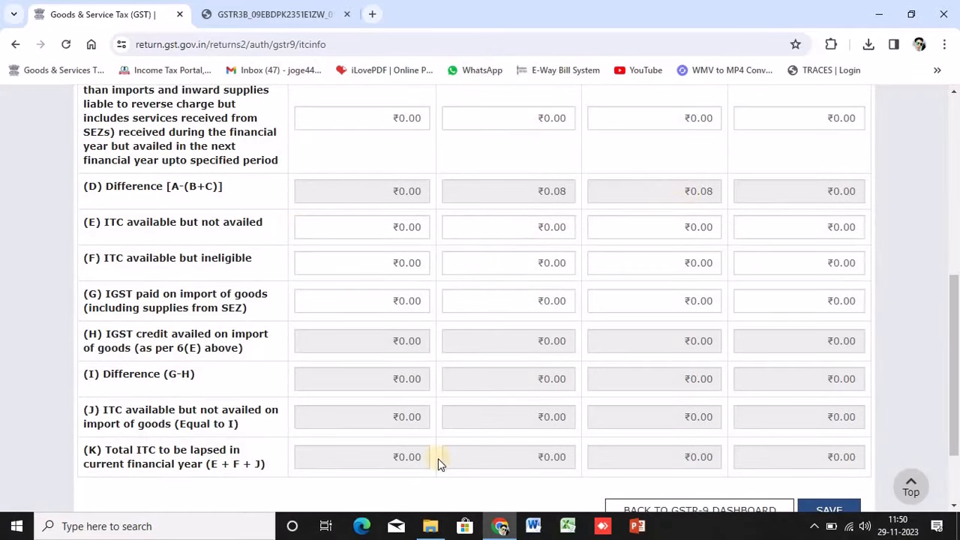
pyautogui.scroll(3, 441, 463)
pyautogui.scroll(-3, 443, 469)
pyautogui.scroll(1, 510, 228)
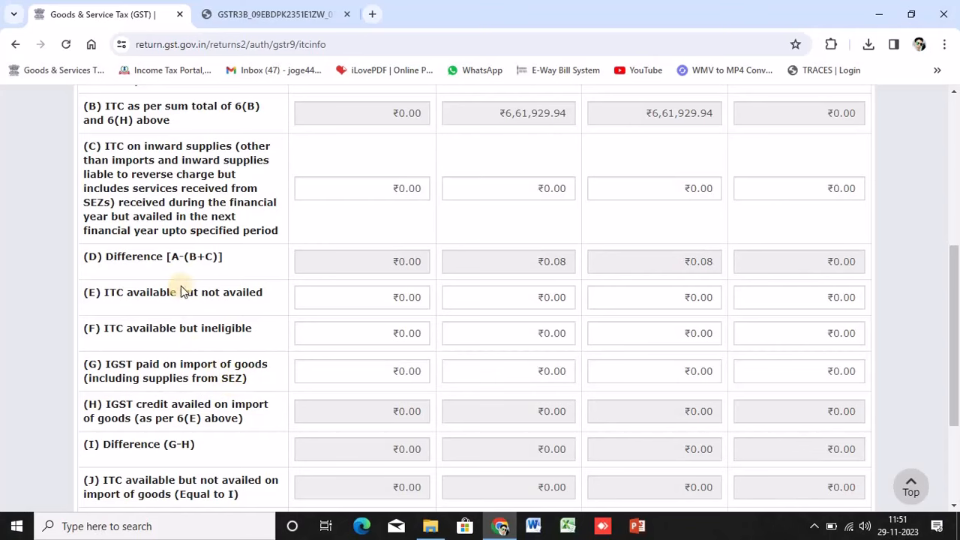
pyautogui.scroll(3, 182, 282)
pyautogui.scroll(-5, 182, 275)
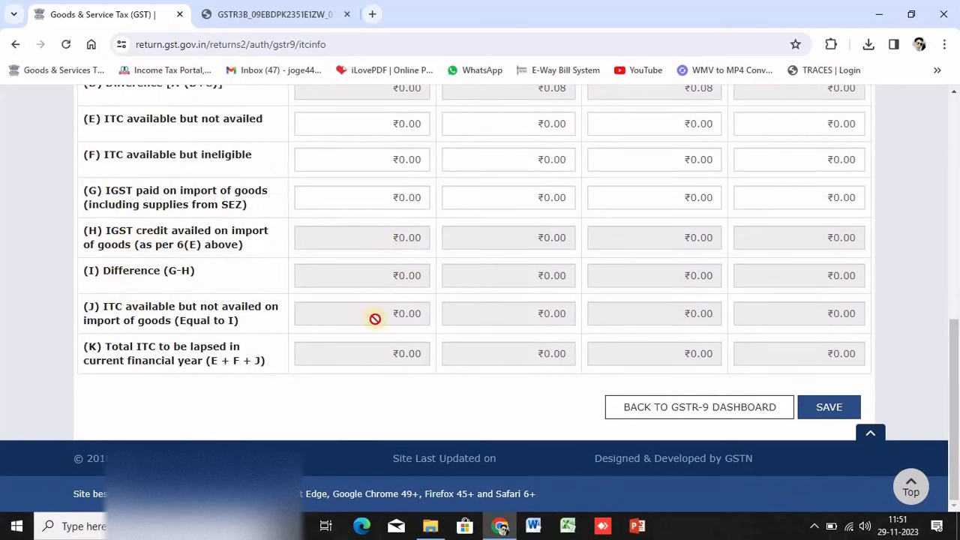
pyautogui.scroll(2, 469, 276)
pyautogui.scroll(2, 426, 299)
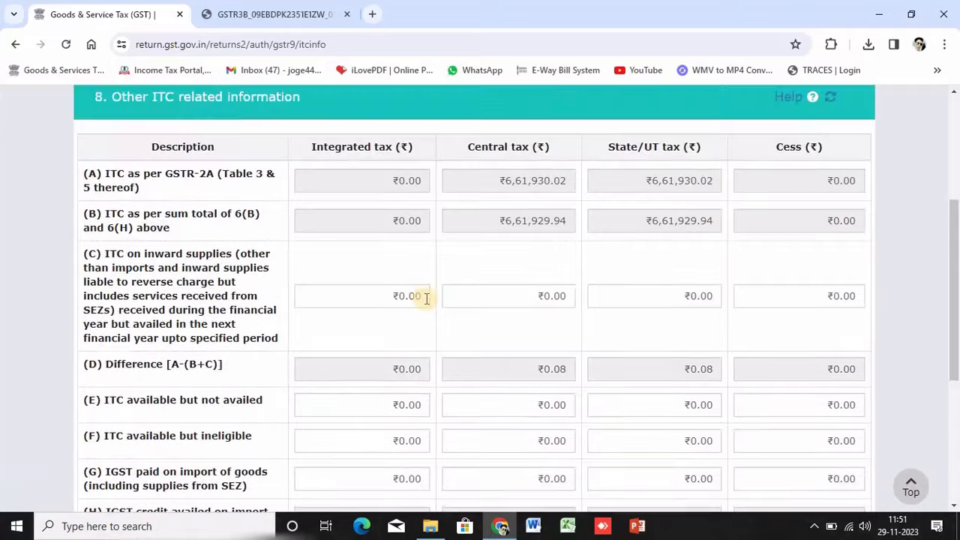
pyautogui.scroll(-4, 634, 347)
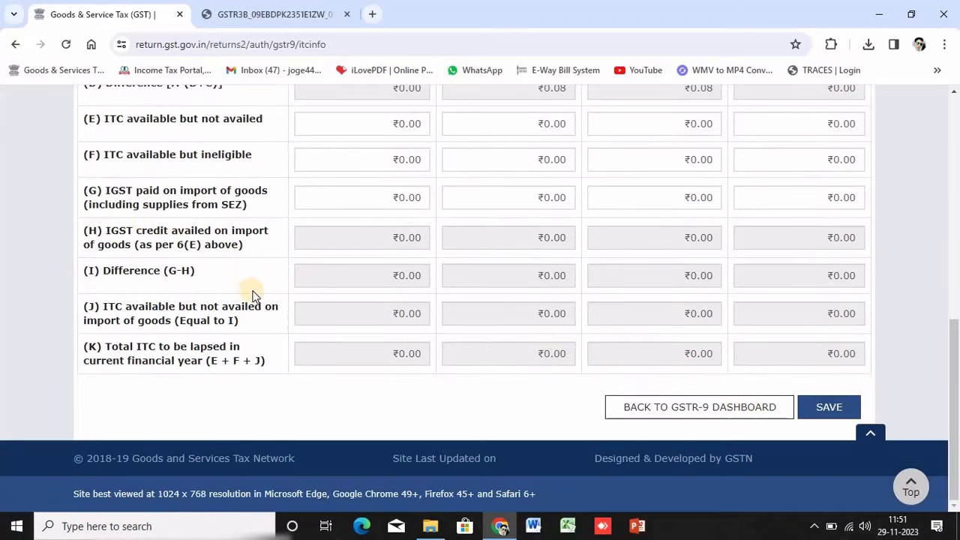
pyautogui.scroll(1, 252, 293)
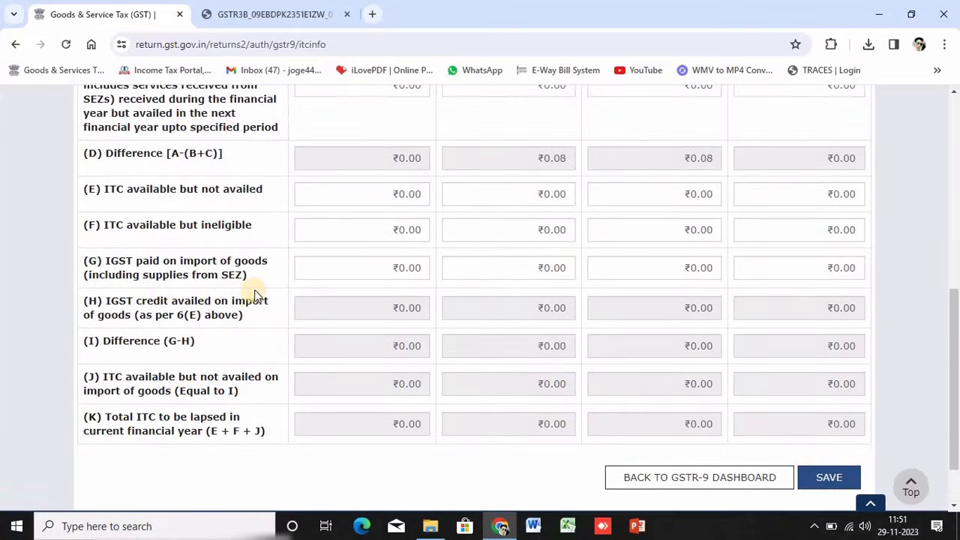
# Go back to the GSTR-9 dashboard, open table 9, Details of tax paid, and review the payable, cash and ITC amounts.
pyautogui.click(767, 478)
pyautogui.scroll(-5, 670, 395)
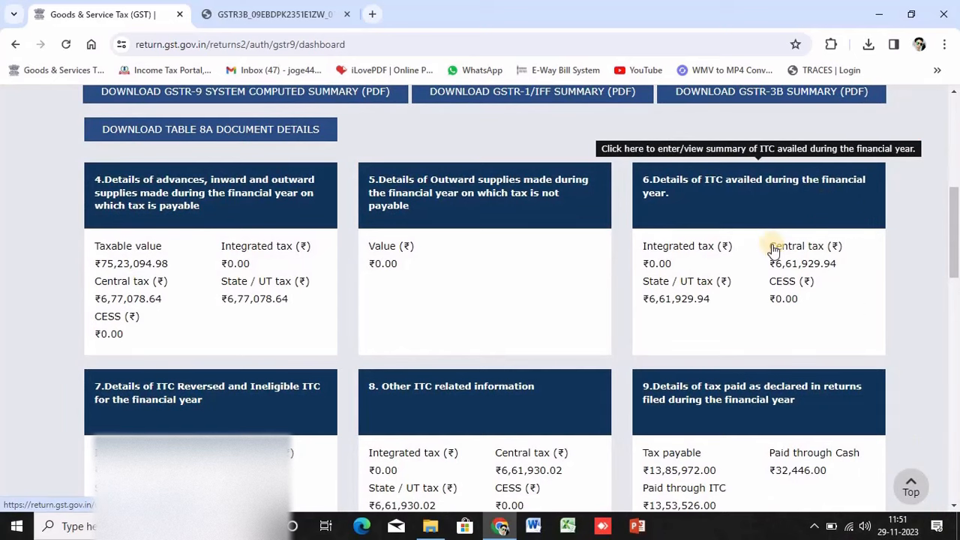
pyautogui.scroll(-2, 768, 247)
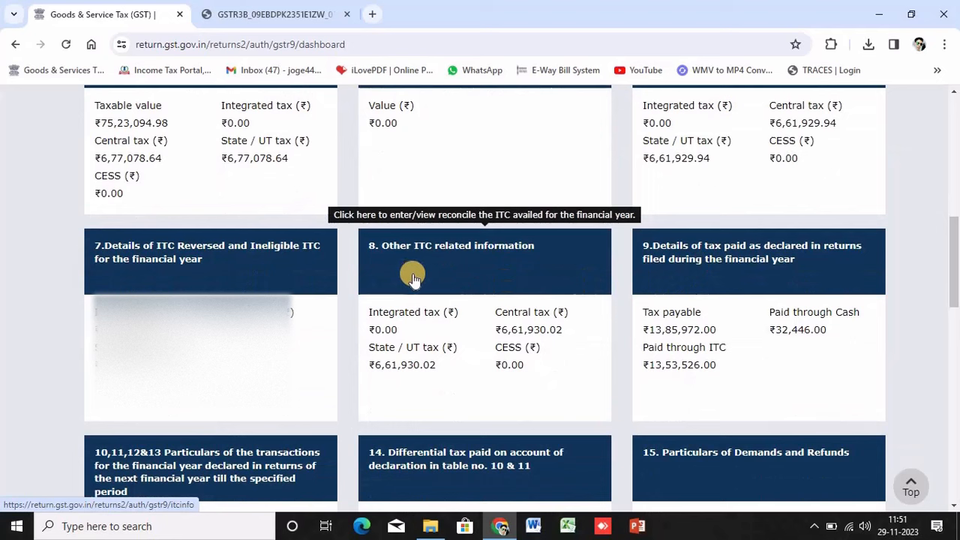
pyautogui.click(682, 281)
pyautogui.scroll(-10, 683, 286)
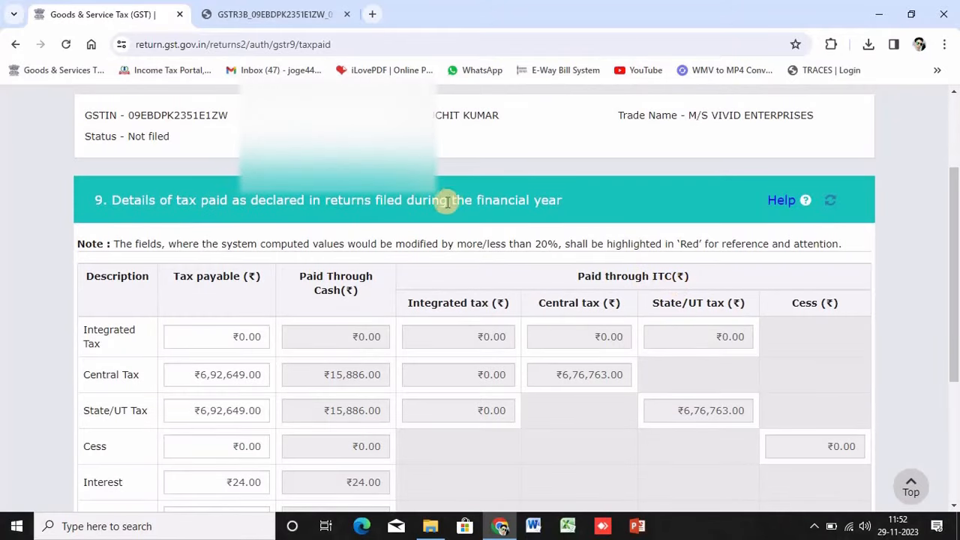
pyautogui.scroll(-2, 447, 201)
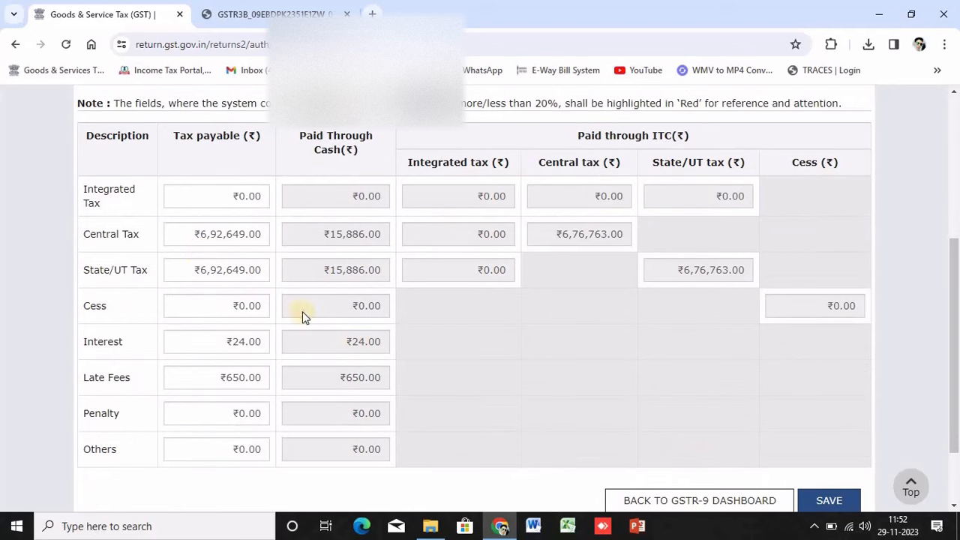
# Return to the GSTR-9 dashboard and compare the table 4 tax summary with the tax paid summary of table 9.
pyautogui.click(682, 501)
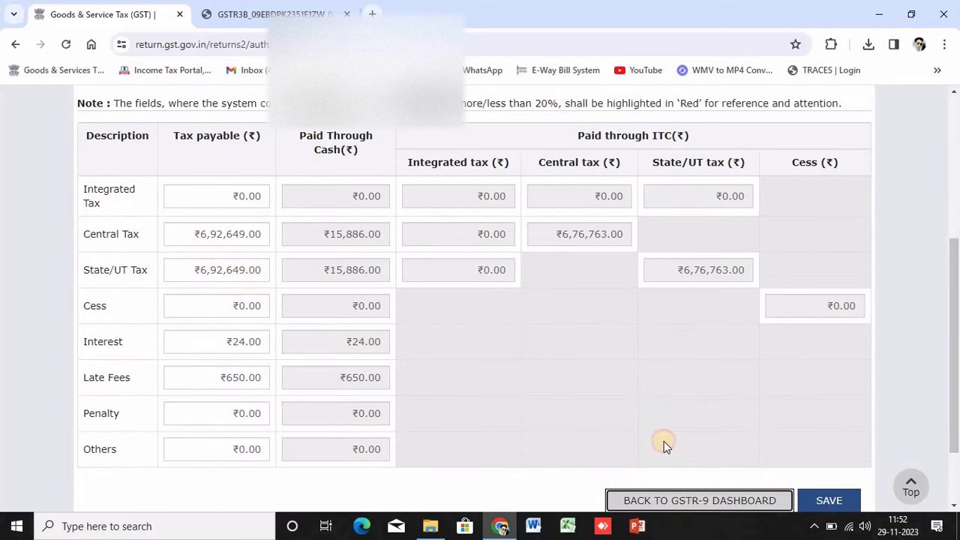
pyautogui.scroll(-5, 669, 425)
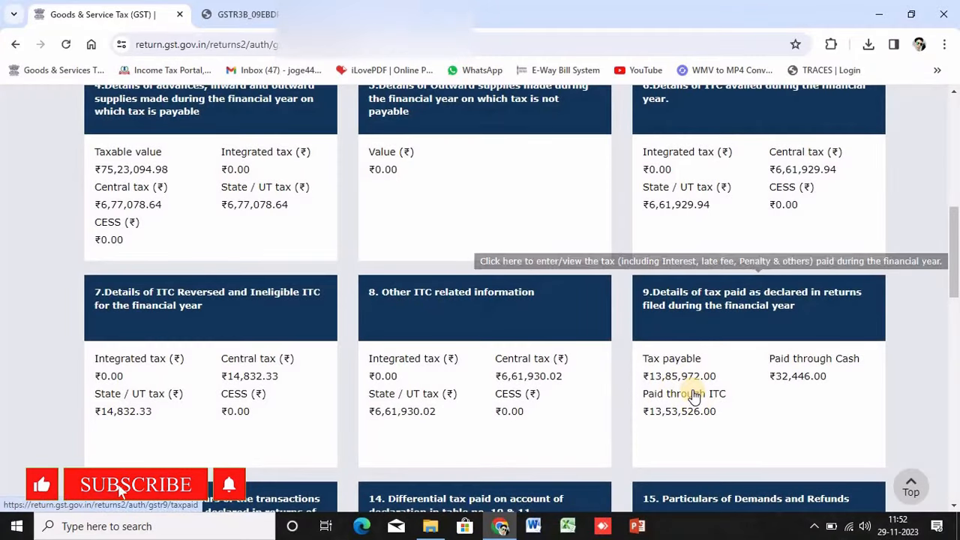
pyautogui.scroll(1, 102, 244)
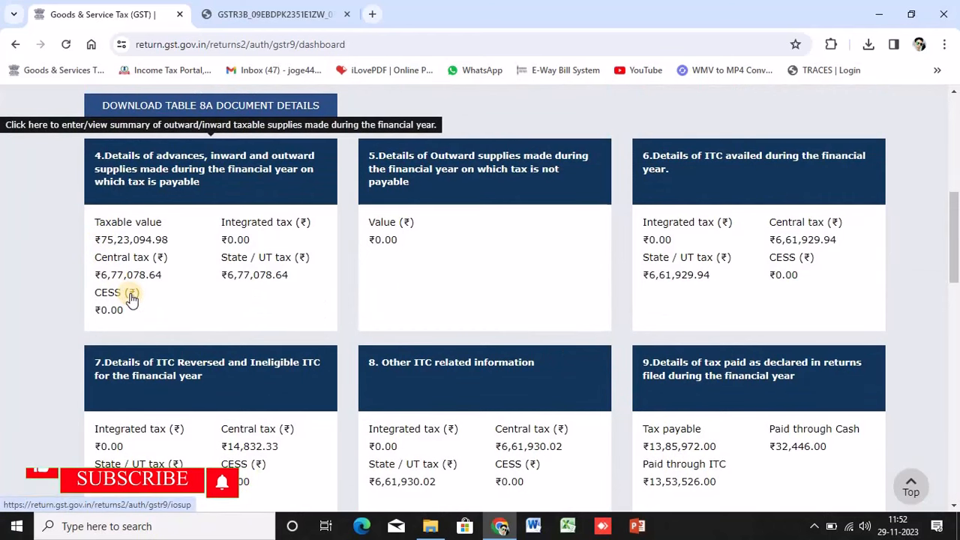
pyautogui.scroll(-1, 431, 403)
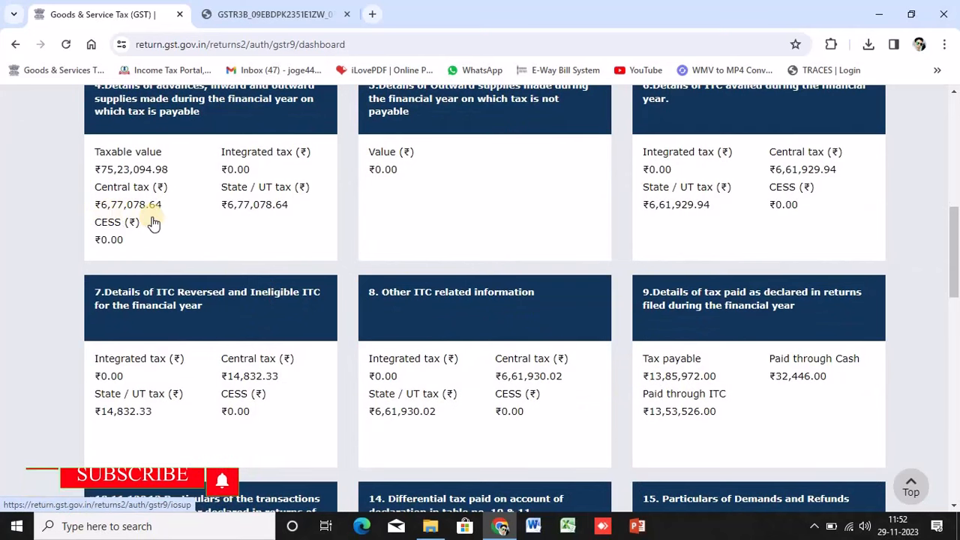
# Reopen table 9, recheck the tax payable against the amounts paid through cash and ITC, and go back to the dashboard.
pyautogui.click(720, 309)
pyautogui.scroll(-4, 415, 312)
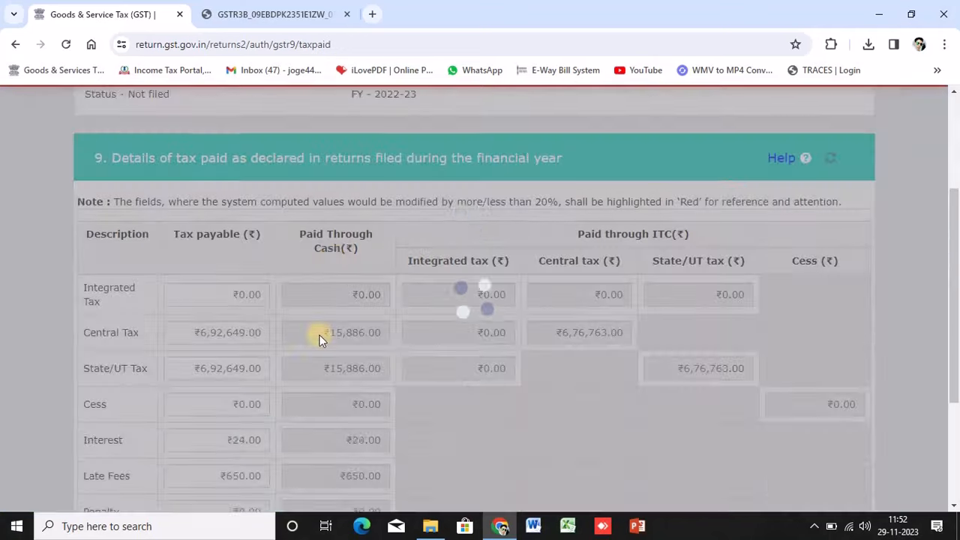
pyautogui.hotkey('alt', 'Left')
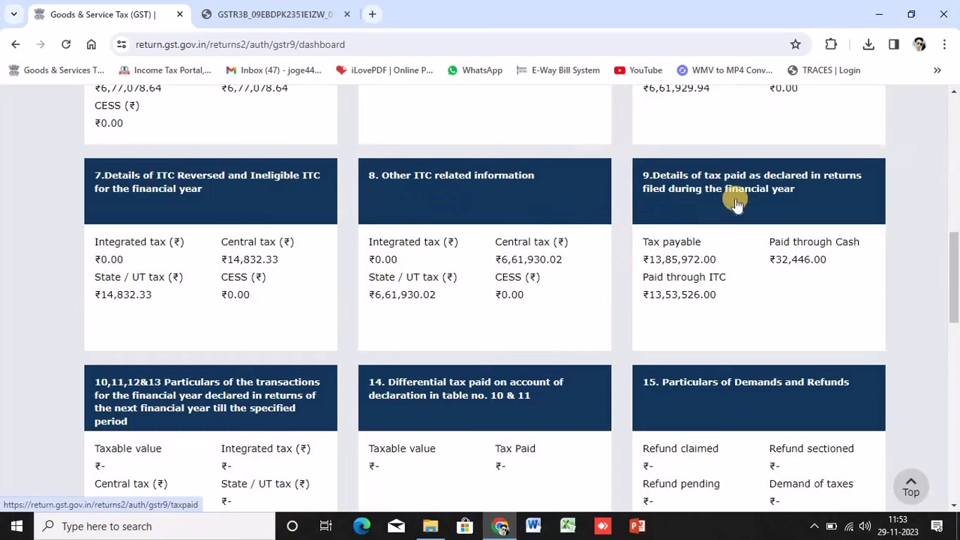
pyautogui.click(677, 209)
pyautogui.scroll(-5, 462, 300)
pyautogui.scroll(2, 389, 291)
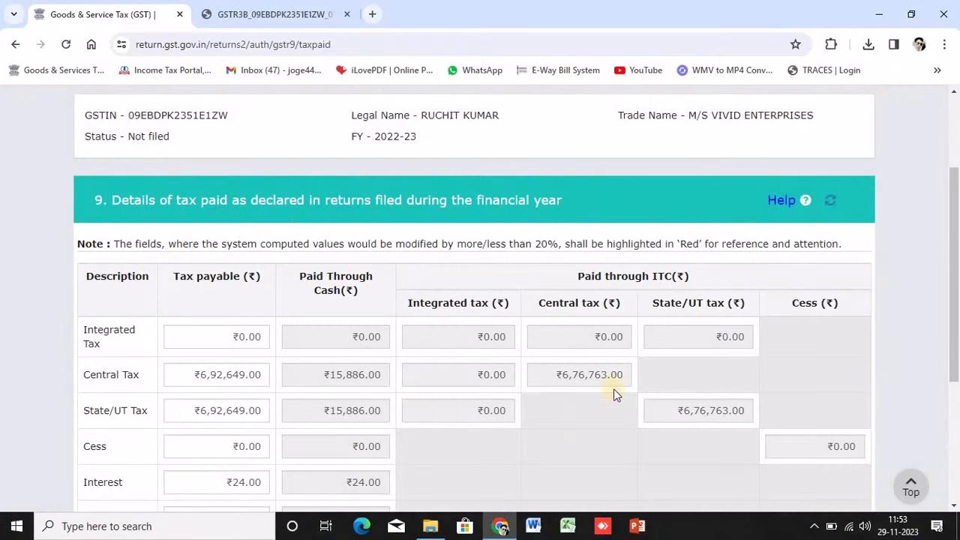
pyautogui.scroll(-3, 631, 308)
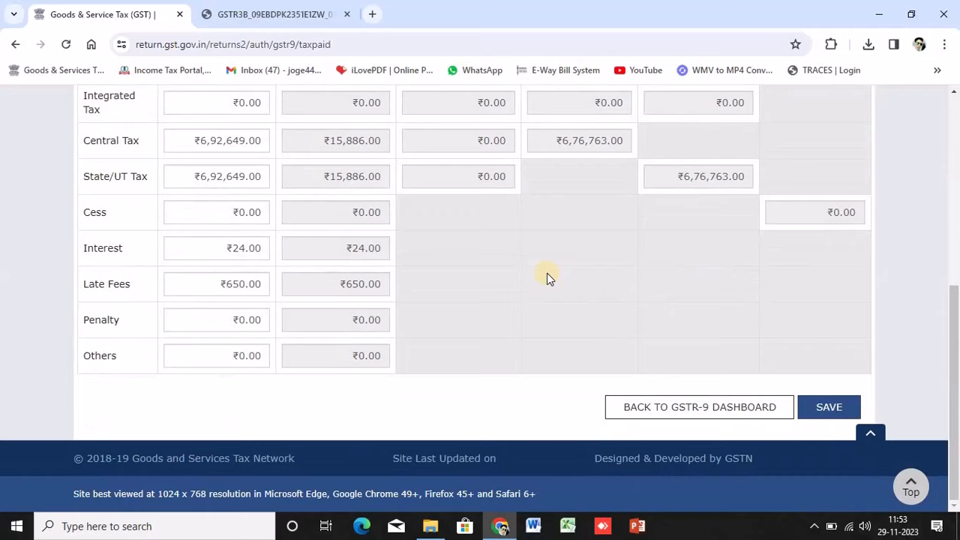
pyautogui.scroll(2, 547, 278)
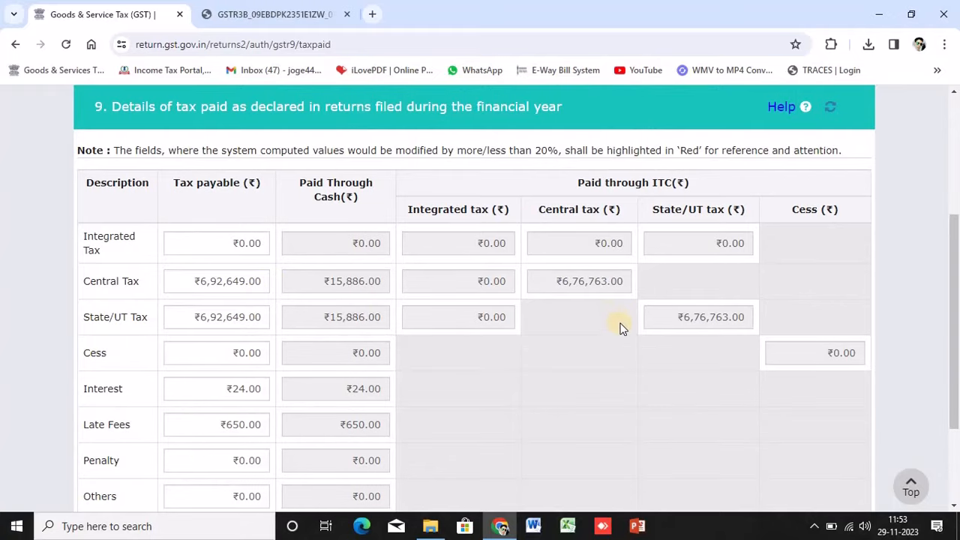
pyautogui.scroll(-2, 622, 325)
pyautogui.click(658, 410)
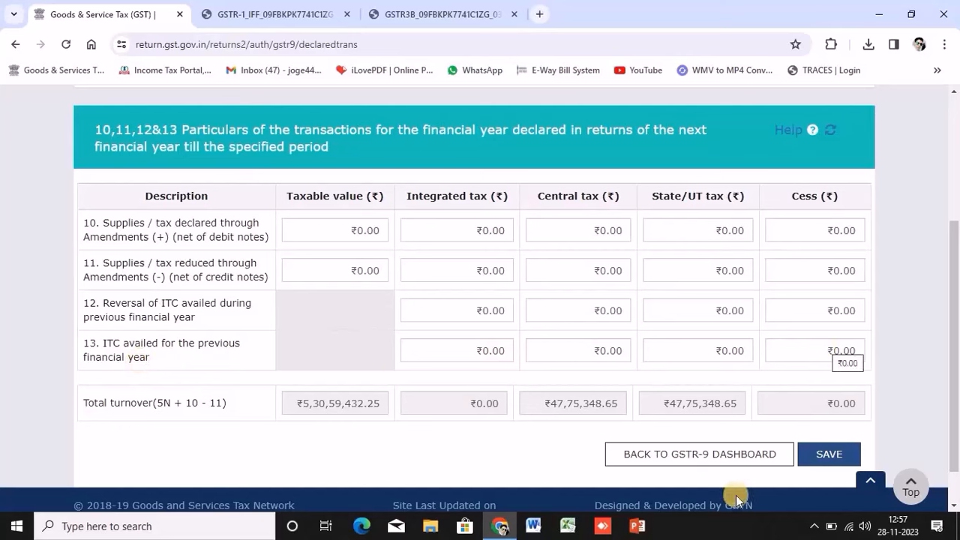
# Go back to the GSTR-9 dashboard and reopen tables 10, 11, 12 & 13 to review transactions declared in the next financial year's returns.
pyautogui.click(644, 458)
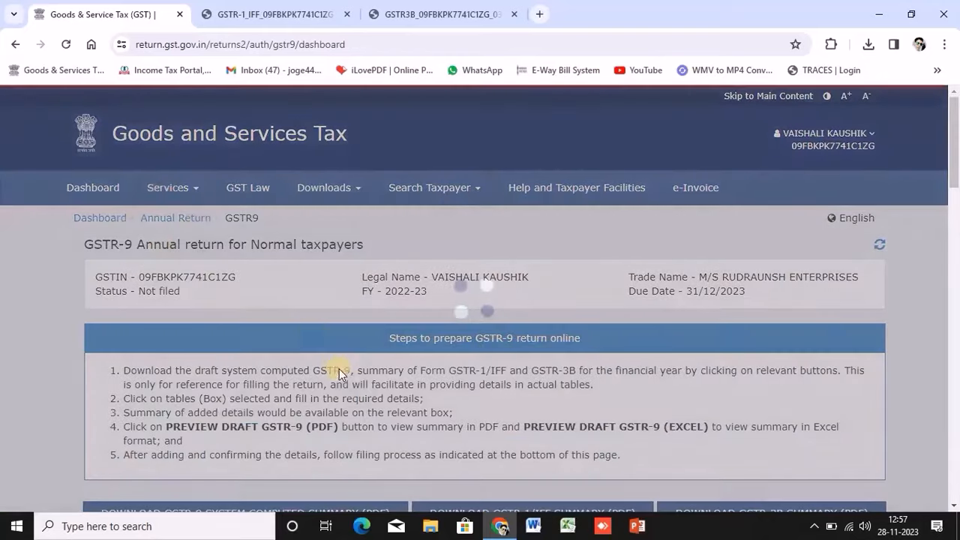
pyautogui.scroll(-7, 422, 429)
pyautogui.scroll(-3, 423, 430)
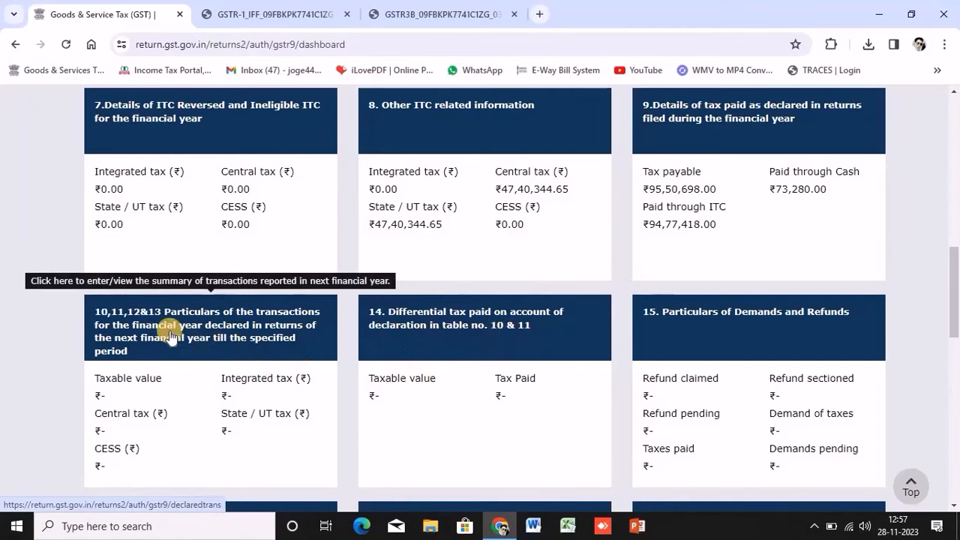
pyautogui.click(150, 317)
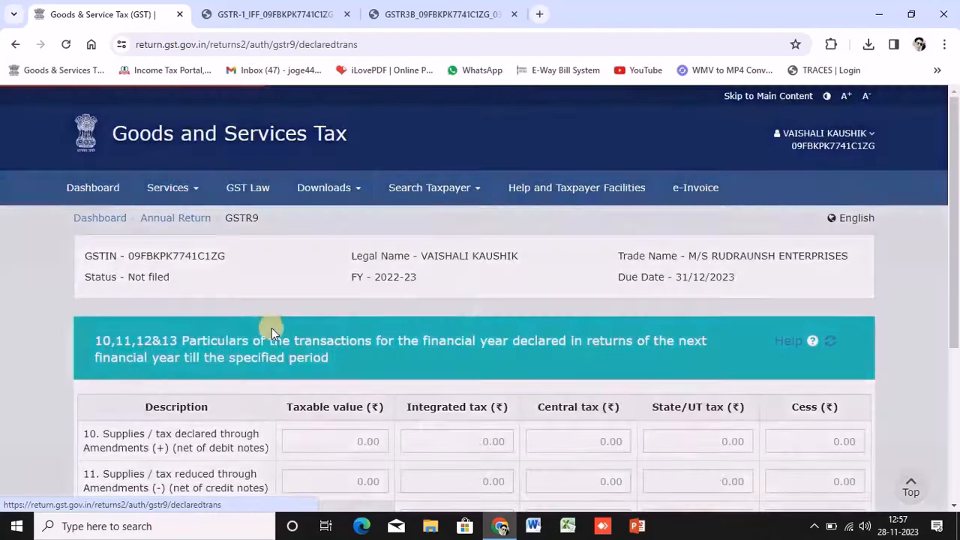
pyautogui.scroll(-3, 222, 359)
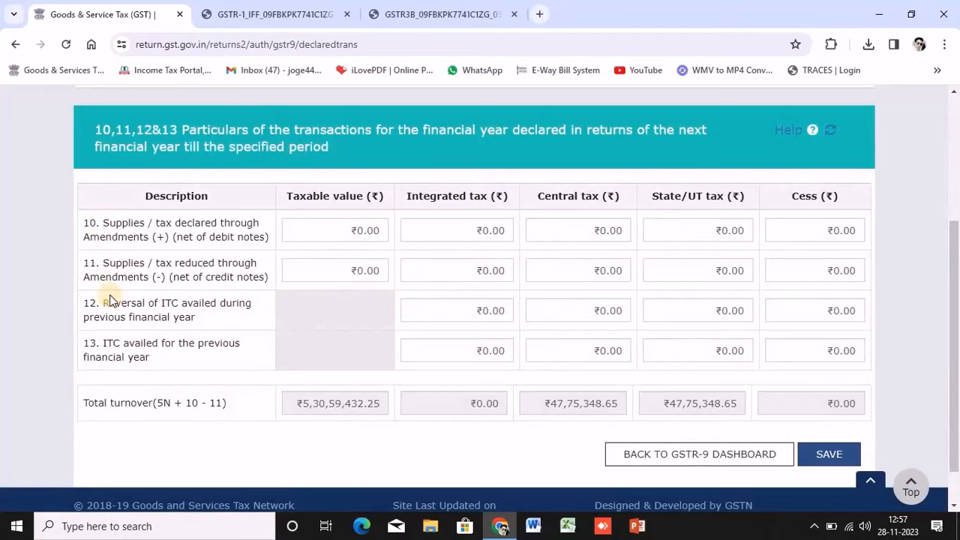
# Return to the dashboard and open table 14, Differential tax paid, to review its payable and paid columns.
pyautogui.click(635, 455)
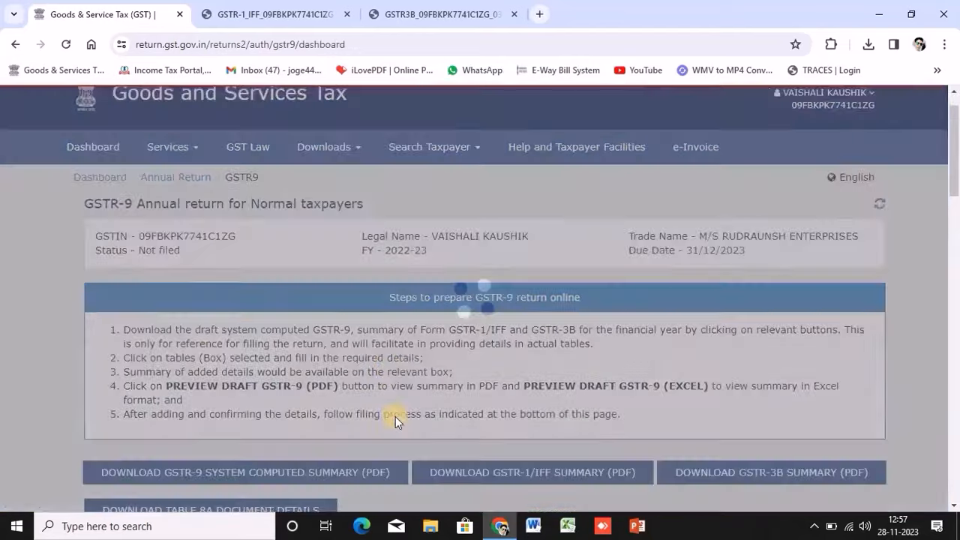
pyautogui.scroll(-8, 396, 416)
pyautogui.scroll(-2, 407, 383)
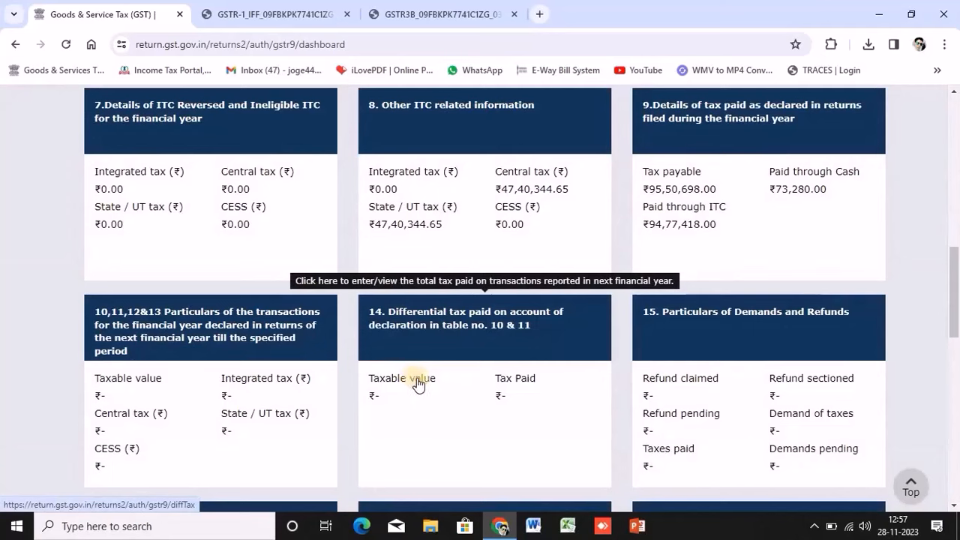
pyautogui.click(466, 352)
pyautogui.scroll(-2, 211, 304)
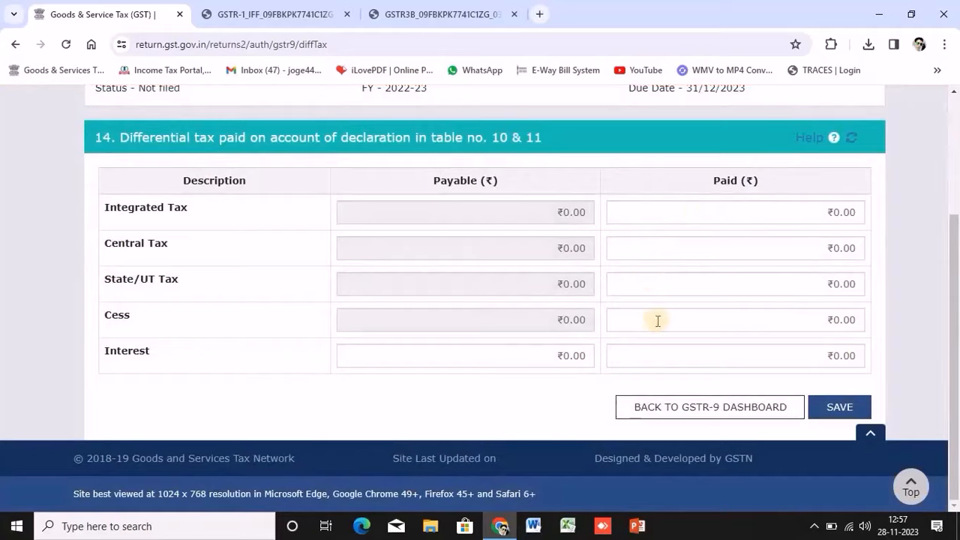
# Leave table 14, look over the tiles for tables 15 and 16, and open table 17, HSN wise summary of Outward Supplies.
pyautogui.click(649, 411)
pyautogui.scroll(-3, 290, 366)
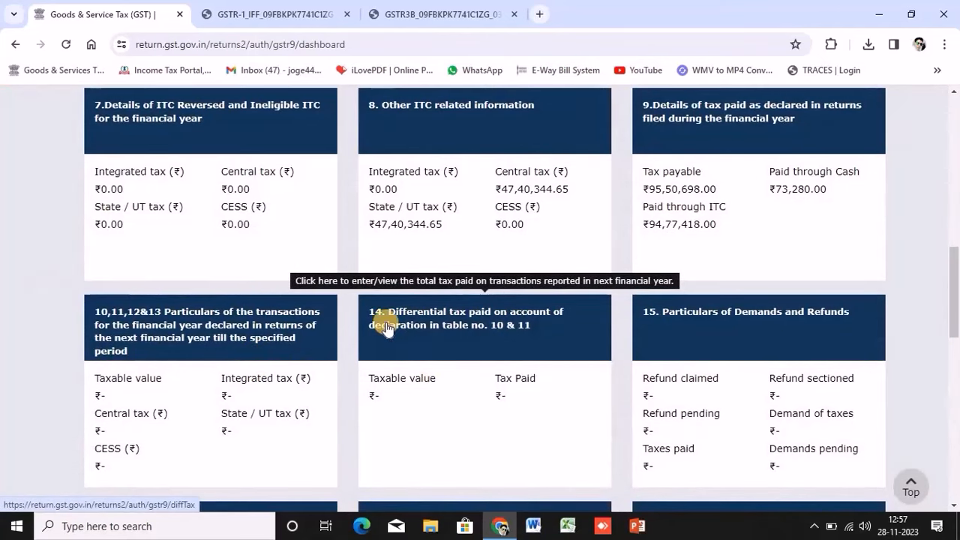
pyautogui.scroll(-1, 643, 307)
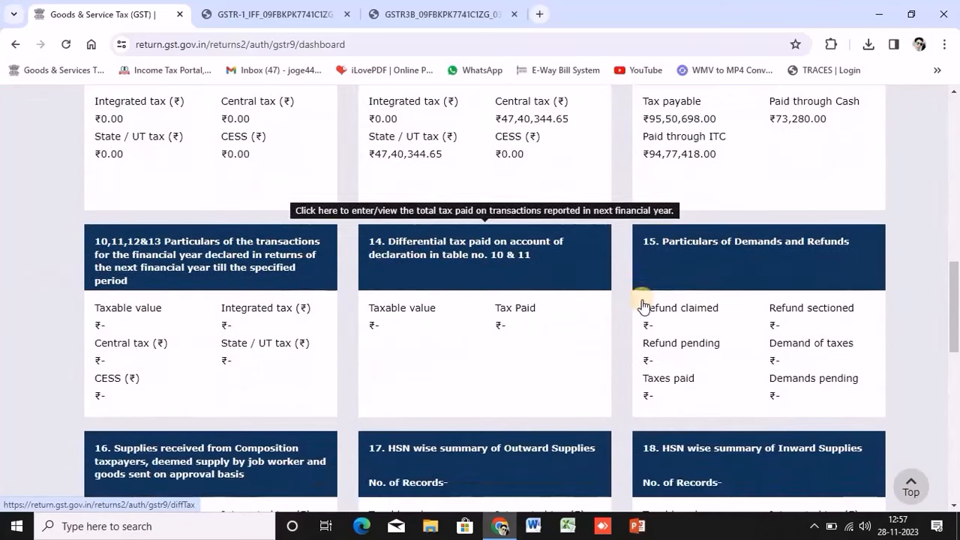
pyautogui.scroll(-1, 649, 299)
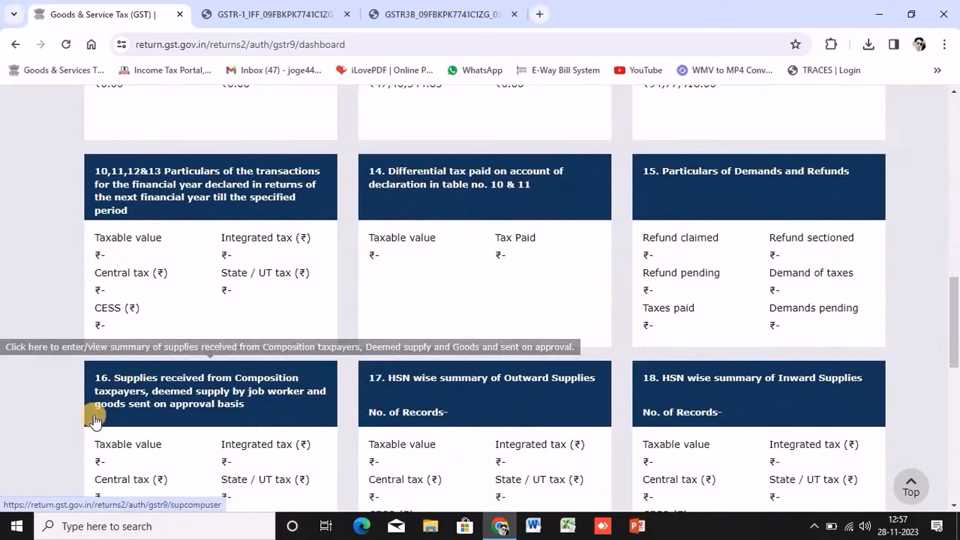
pyautogui.scroll(-1, 112, 398)
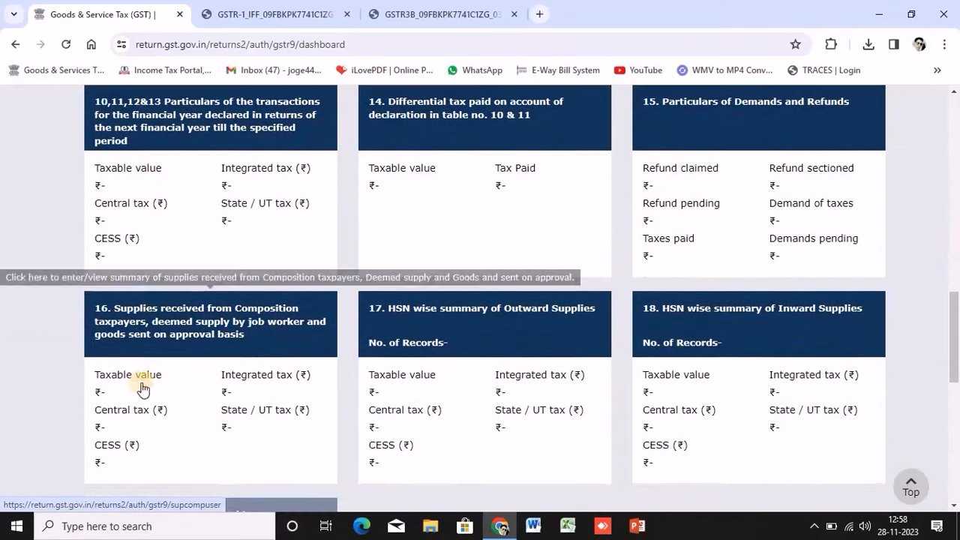
pyautogui.click(473, 342)
pyautogui.scroll(-3, 469, 356)
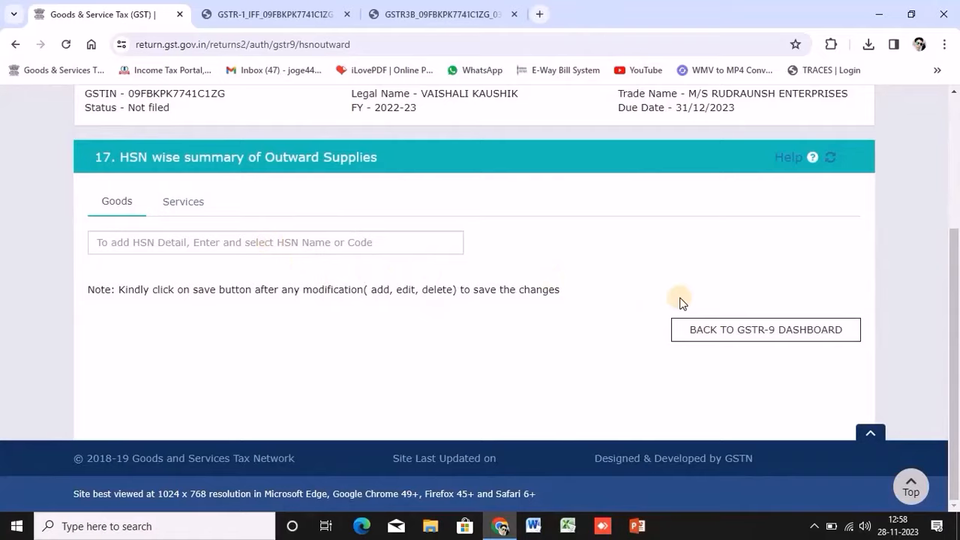
# Return to the GSTR-9 dashboard and examine the tiles for tables 4 to 19, including the HSN summaries in tables 17 and 18.
pyautogui.click(717, 338)
pyautogui.scroll(-10, 576, 331)
pyautogui.scroll(-3, 570, 330)
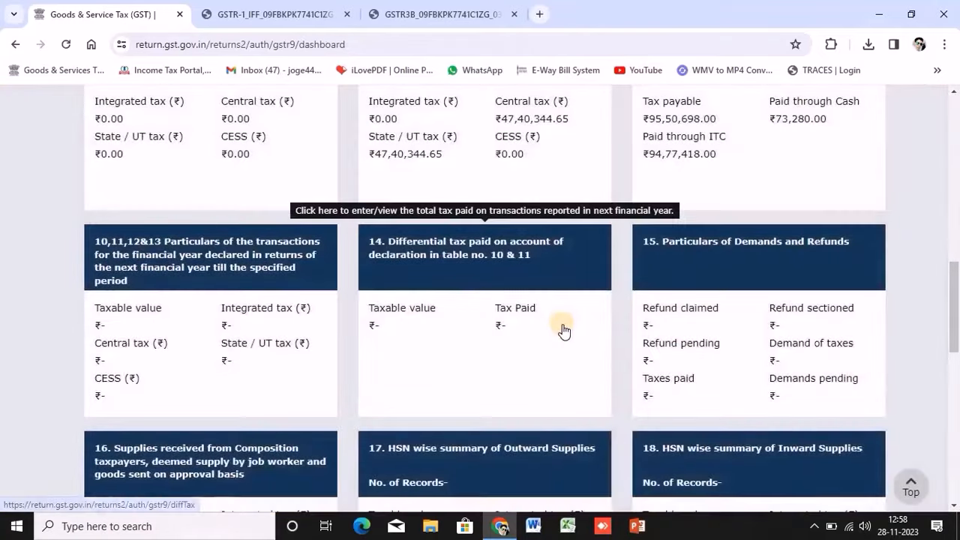
pyautogui.scroll(-3, 555, 334)
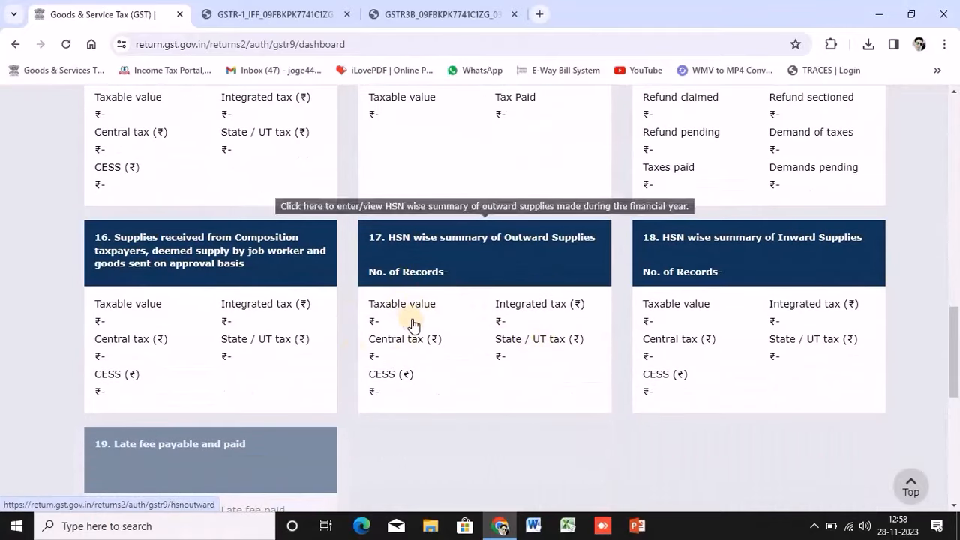
pyautogui.scroll(5, 390, 306)
pyautogui.scroll(3, 203, 281)
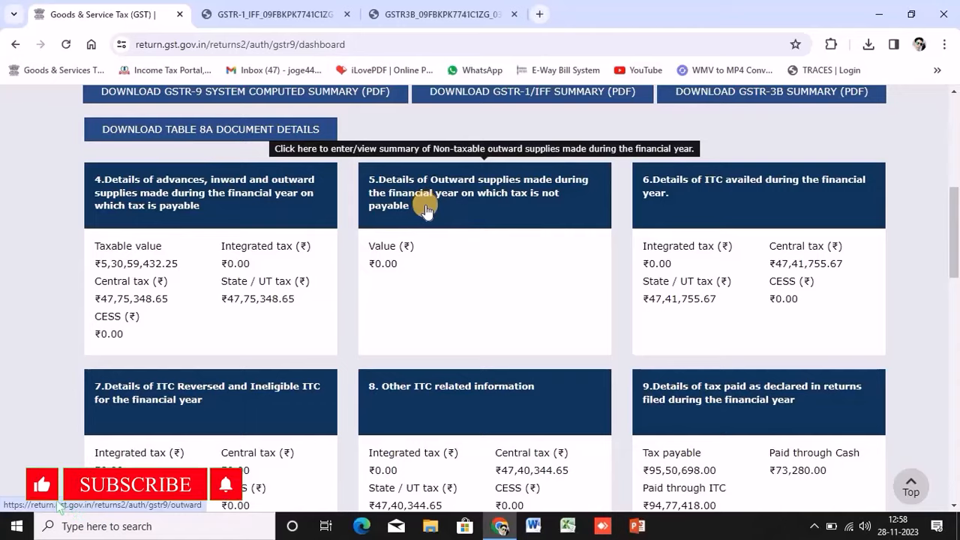
pyautogui.scroll(-5, 442, 241)
pyautogui.scroll(-1, 442, 244)
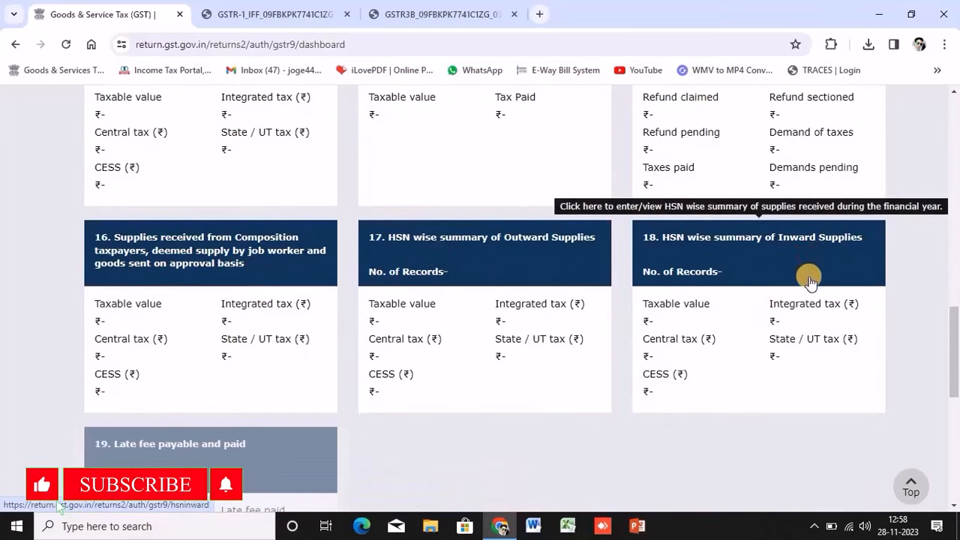
pyautogui.scroll(-4, 769, 276)
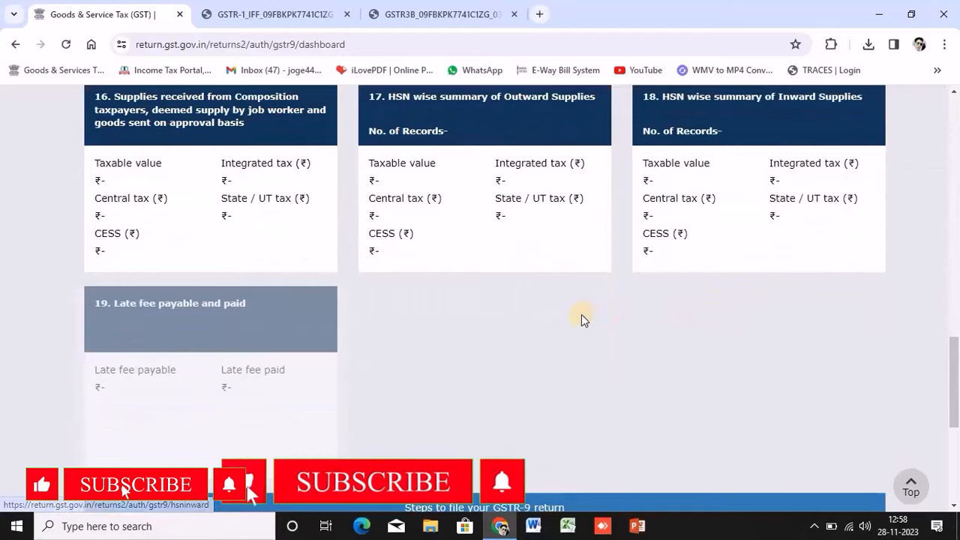
pyautogui.scroll(3, 581, 316)
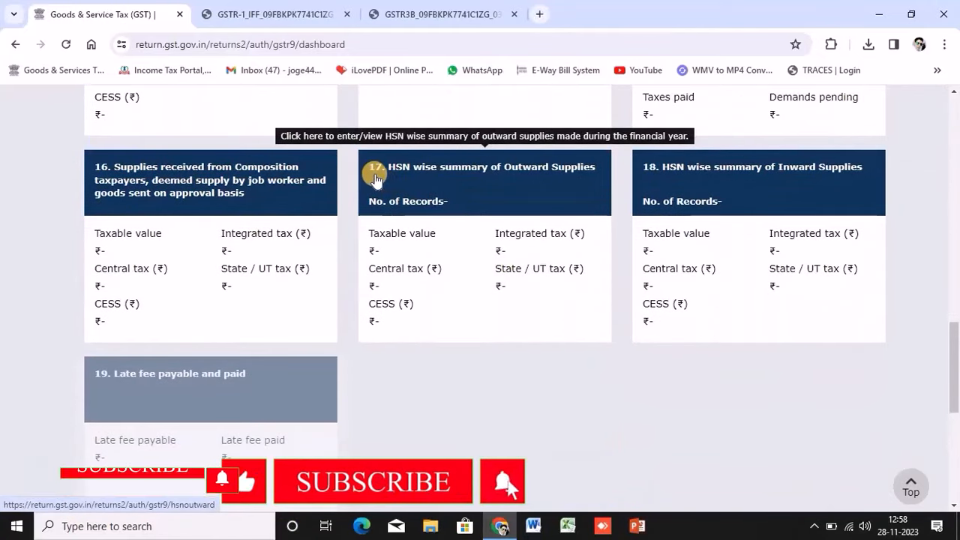
# Examine the steps to file the GSTR-9 return and its liability and draft preview options, and recheck the table summaries.
pyautogui.scroll(-5, 446, 392)
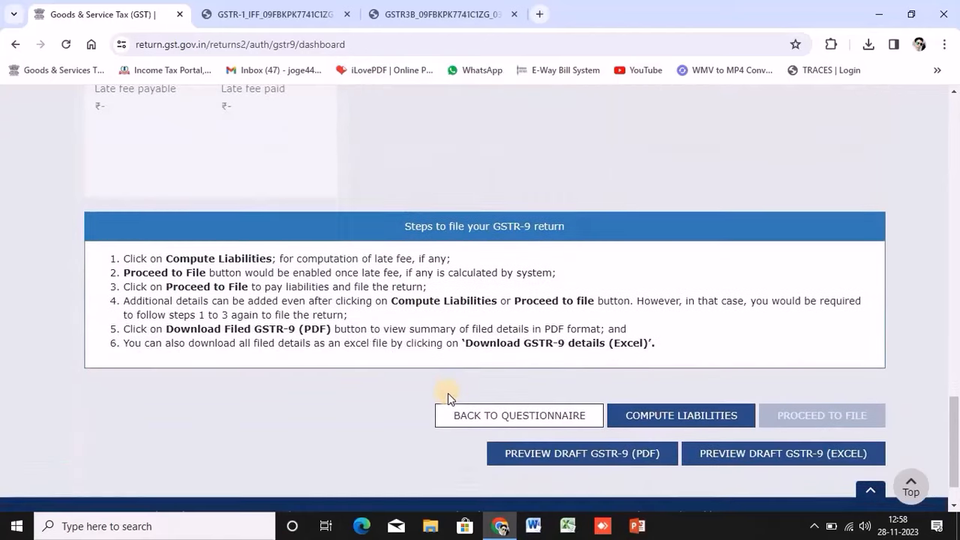
pyautogui.scroll(15, 448, 395)
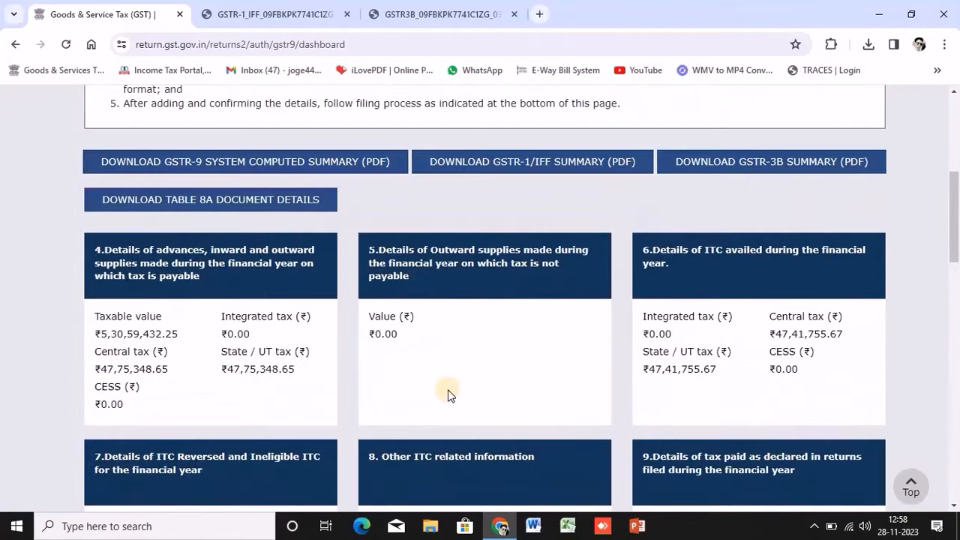
pyautogui.scroll(-5, 449, 400)
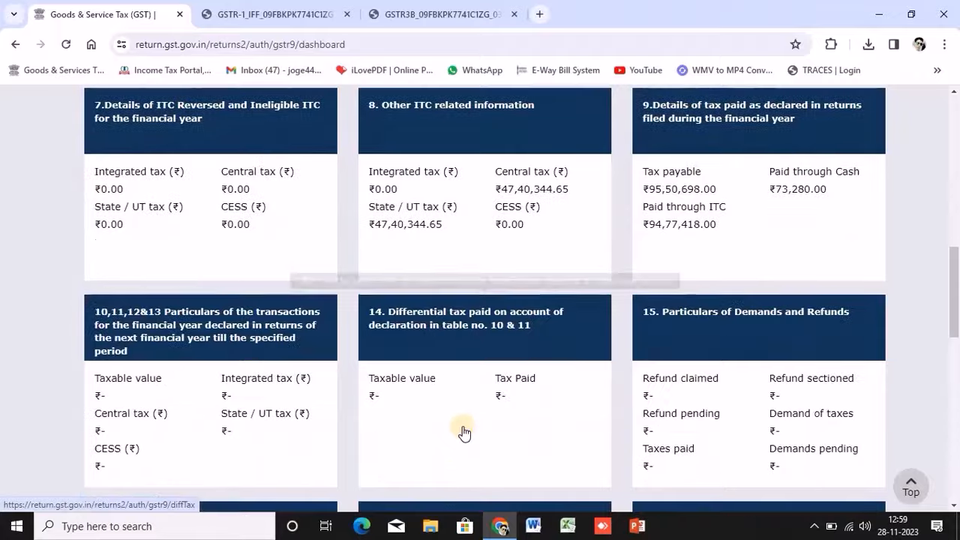
pyautogui.scroll(5, 460, 435)
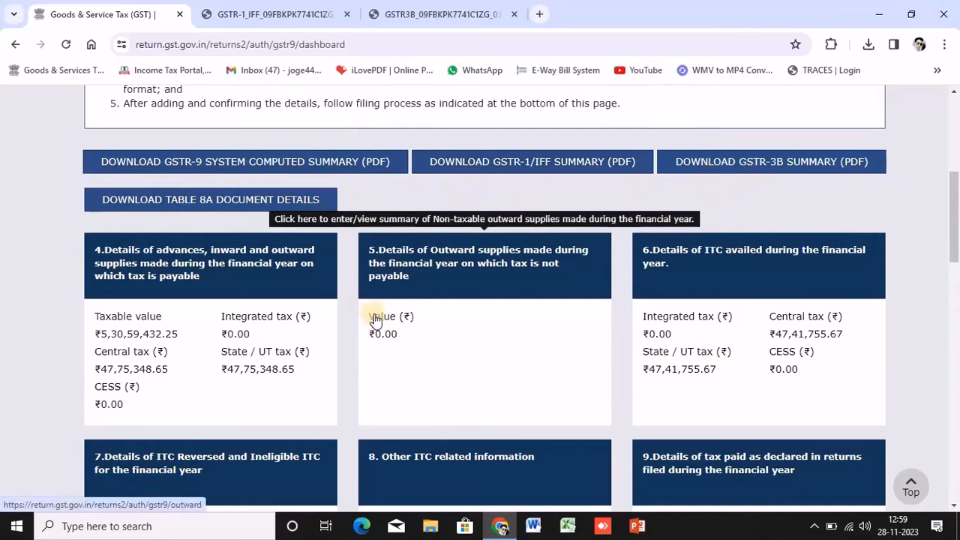
pyautogui.scroll(-7, 375, 319)
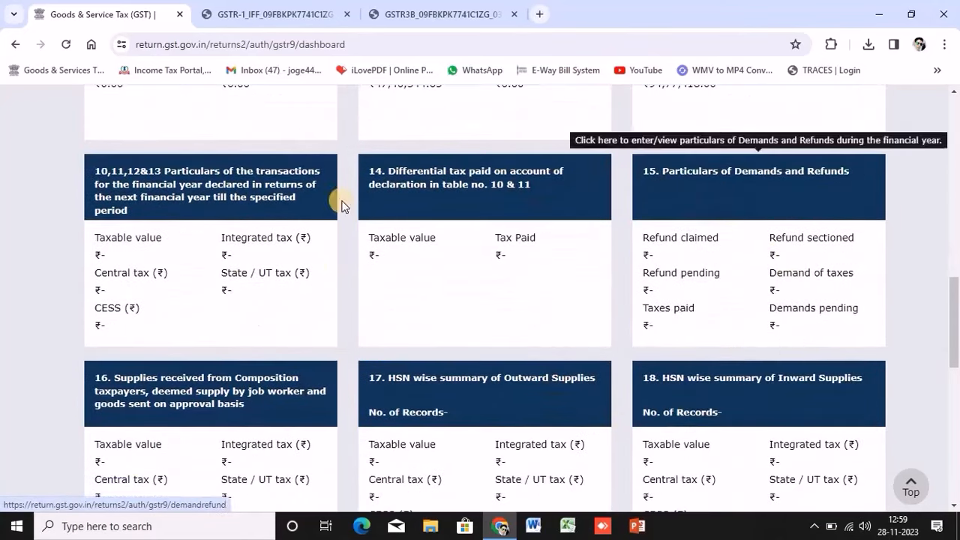
pyautogui.scroll(-8, 626, 393)
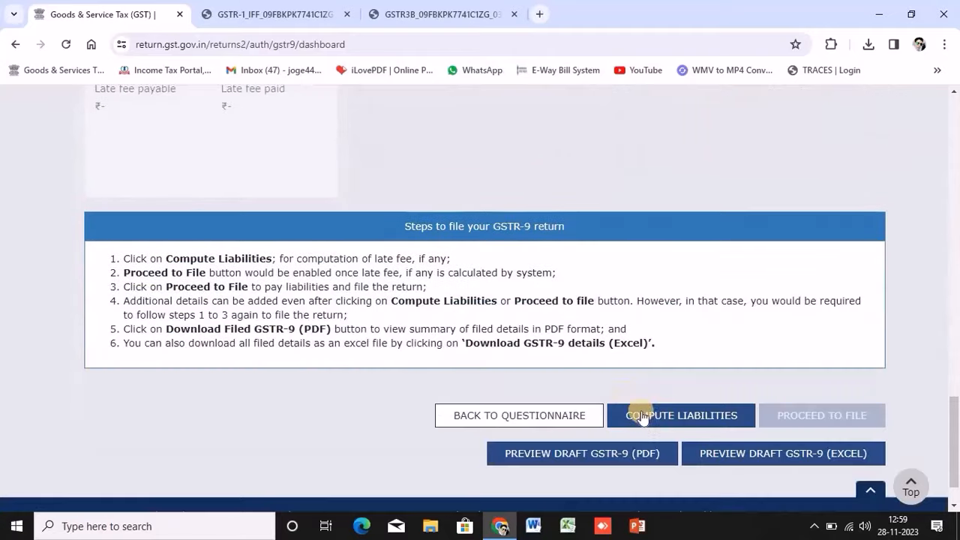
pyautogui.scroll(15, 584, 336)
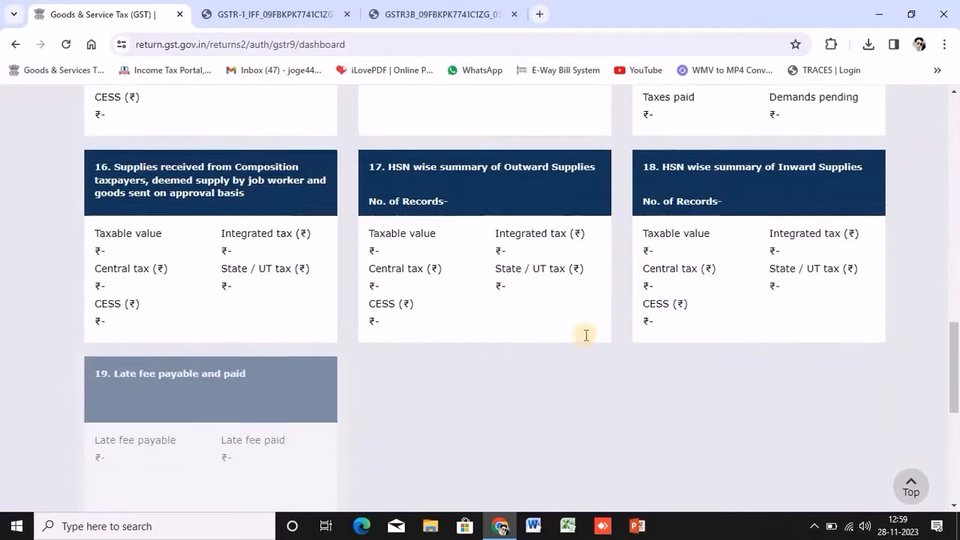